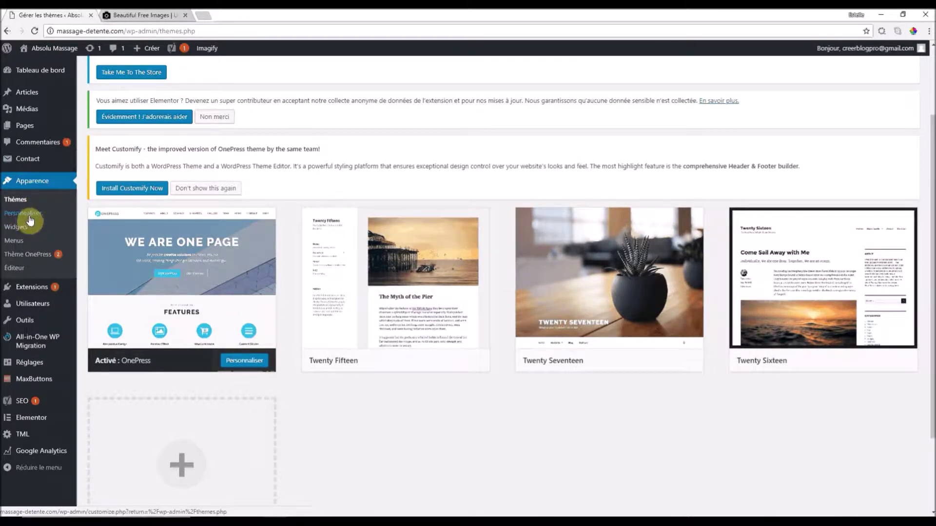
- Start customizing the active OnePress theme and open its Global settings under Choix de Thème
click(258, 363)
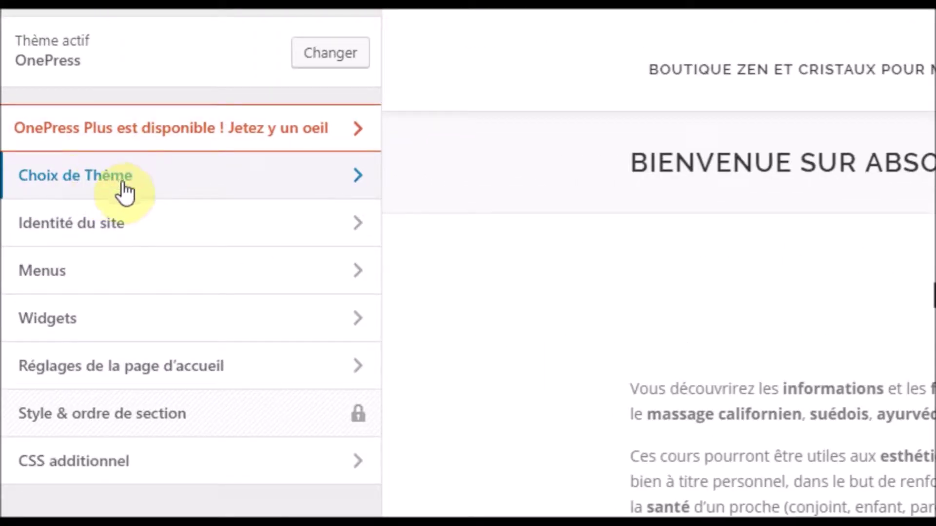
click(128, 192)
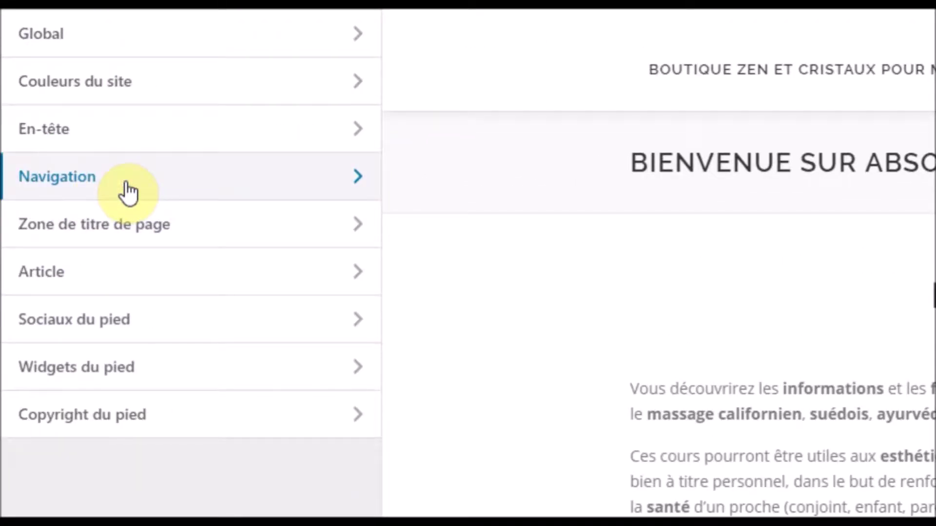
click(113, 48)
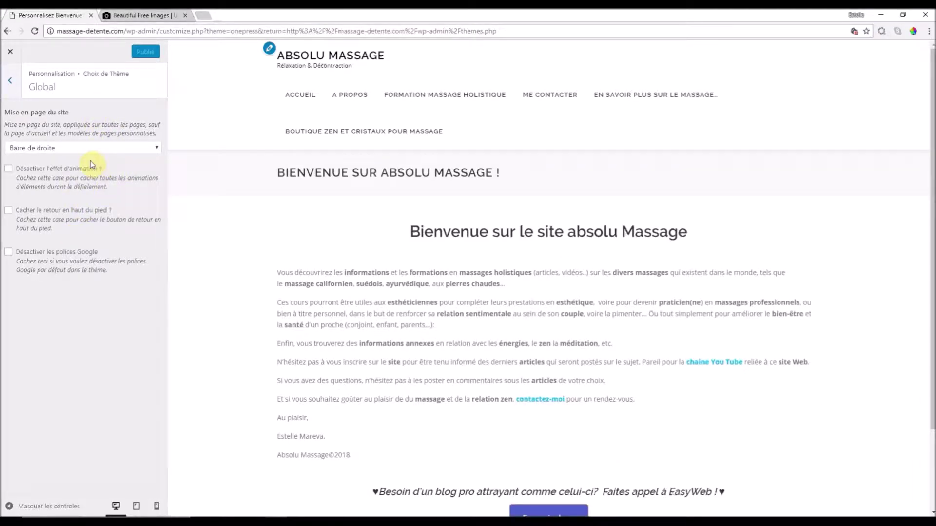
- Check the available site layout options and look through the home page preview for a sidebar
click(144, 148)
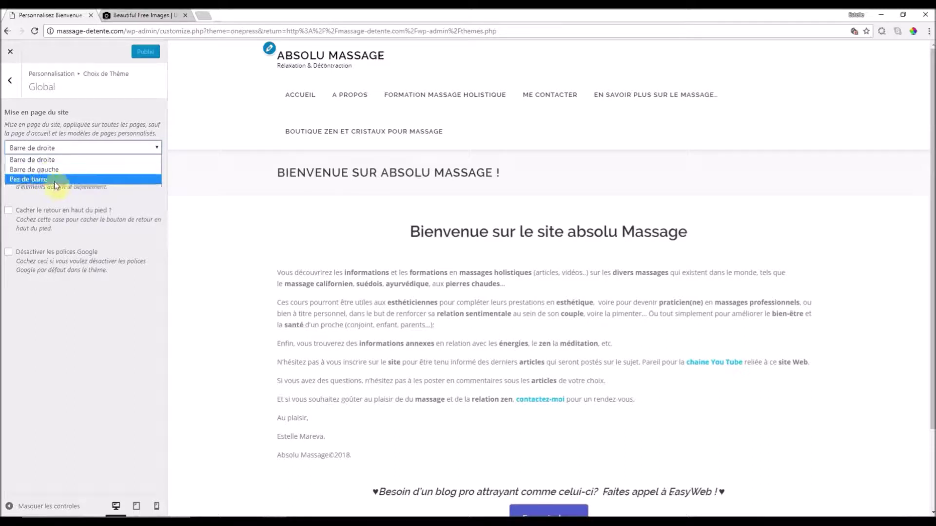
click(130, 201)
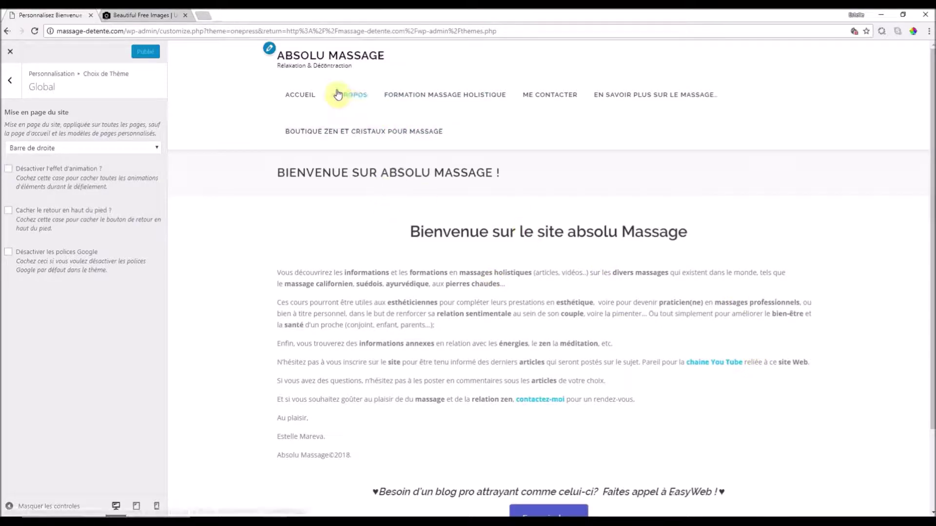
scroll(639, 327, down, 2)
scroll(640, 407, up, 2)
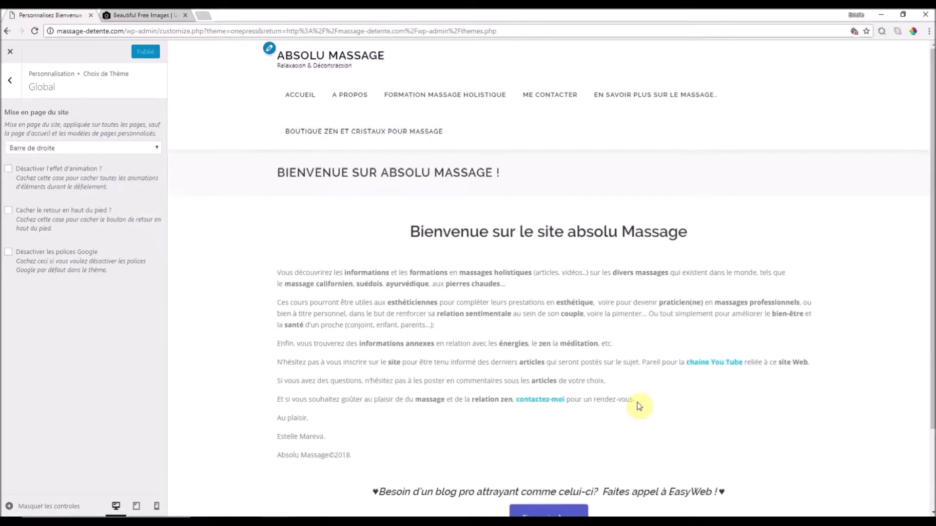
scroll(707, 327, down, 2)
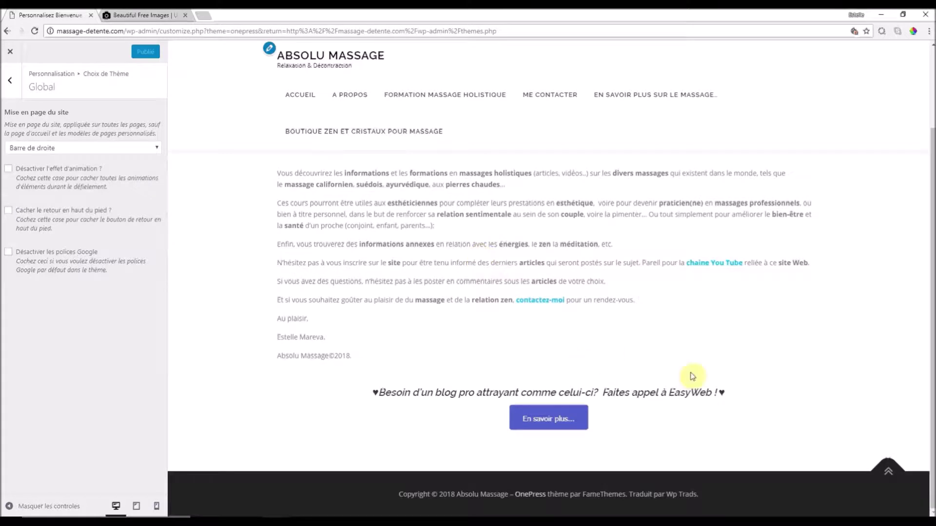
scroll(599, 371, up, 2)
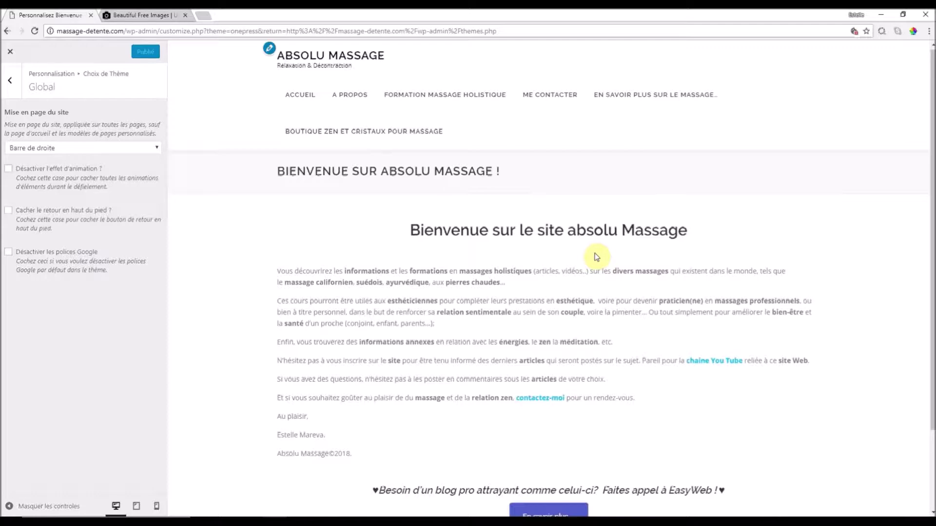
- Display the A propos page in the preview and examine the widgets in its sidebar
click(360, 97)
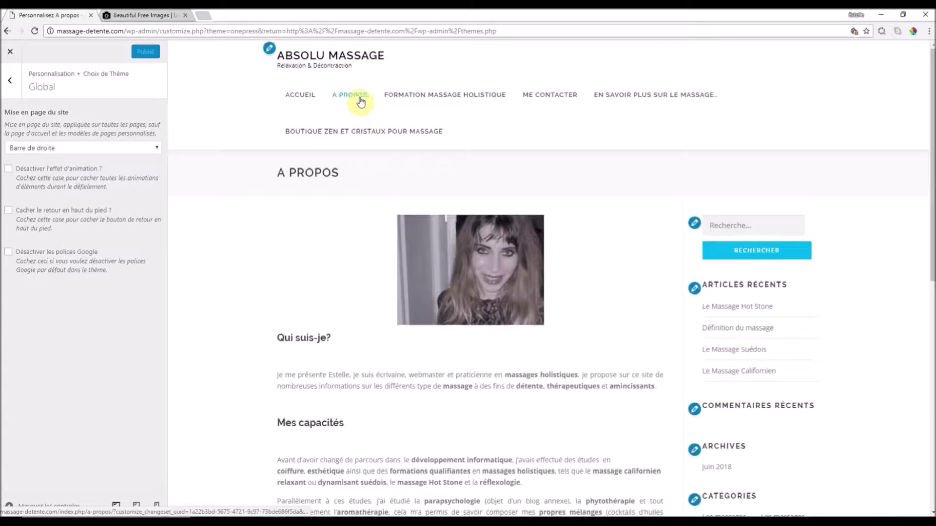
scroll(780, 366, down, 1)
scroll(783, 375, down, 5)
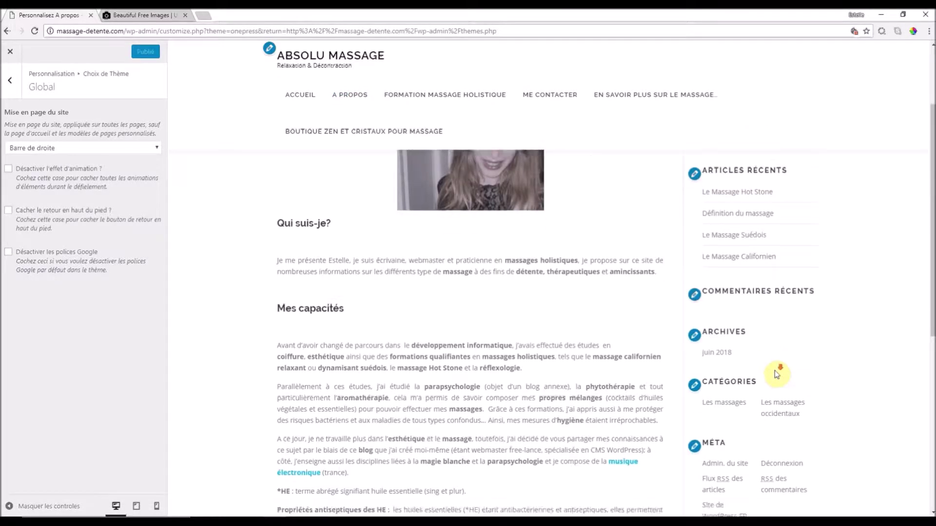
scroll(729, 294, up, 6)
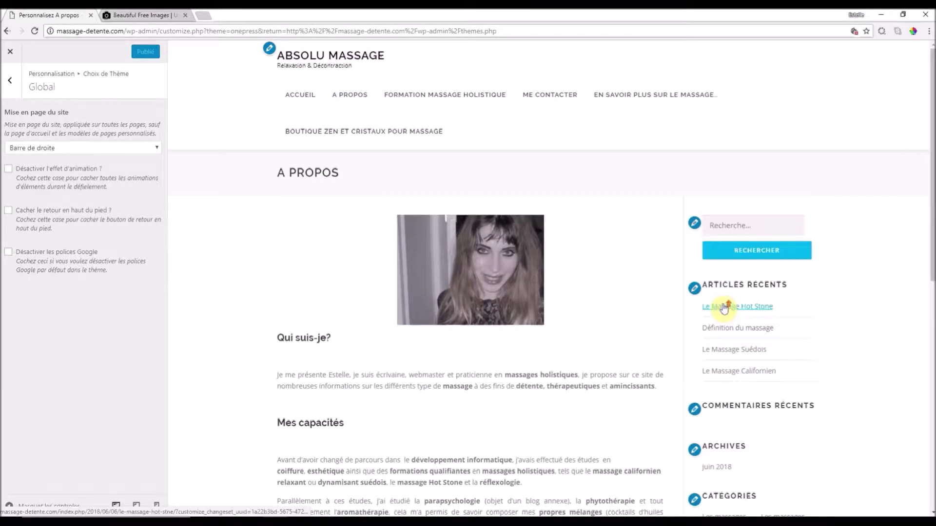
- Set the site layout to Barre de gauche
click(154, 155)
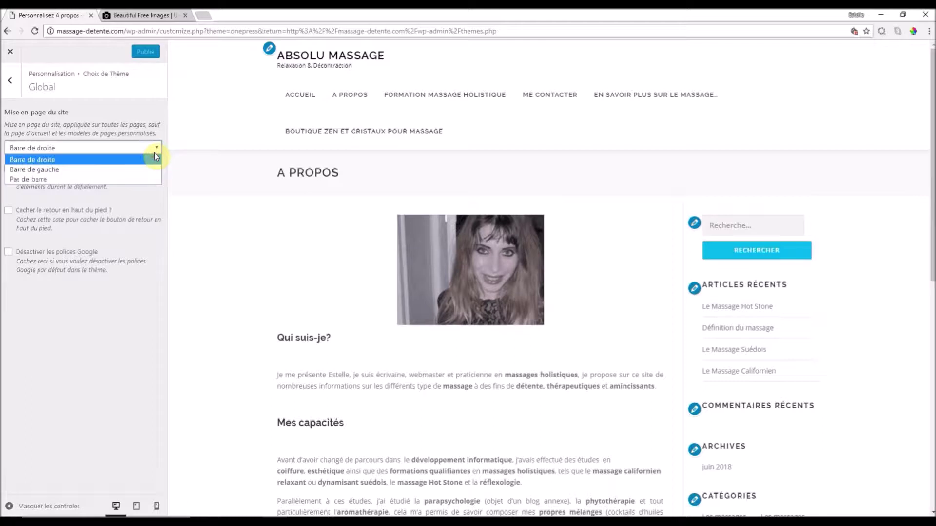
click(25, 169)
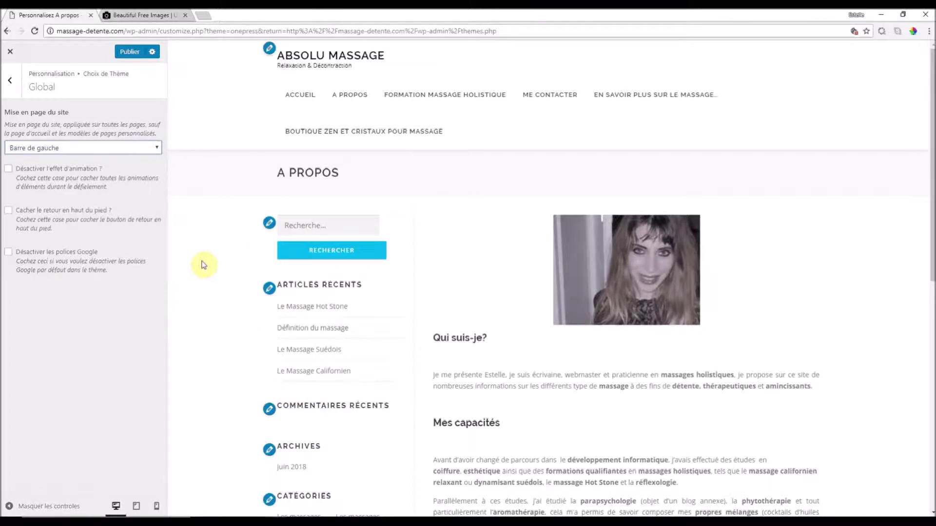
- Return the site layout to Barre de droite and publish the change
click(155, 148)
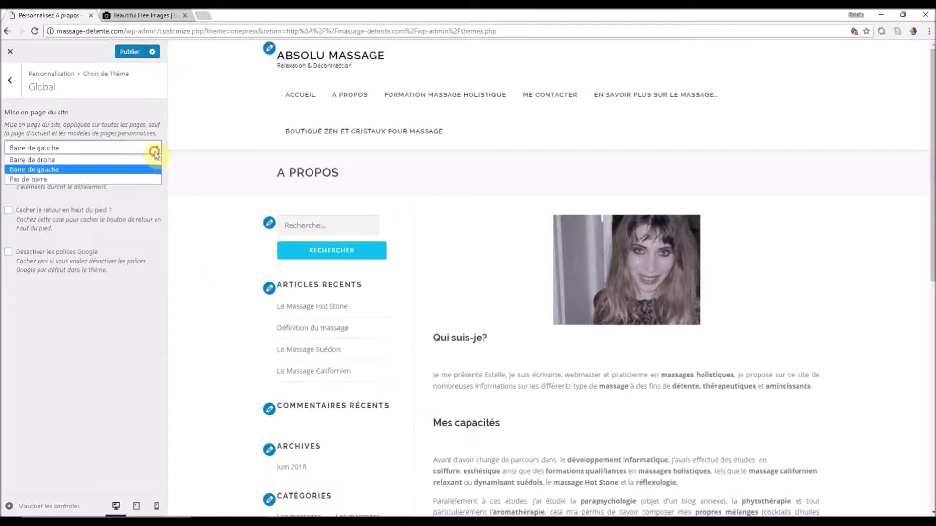
click(61, 160)
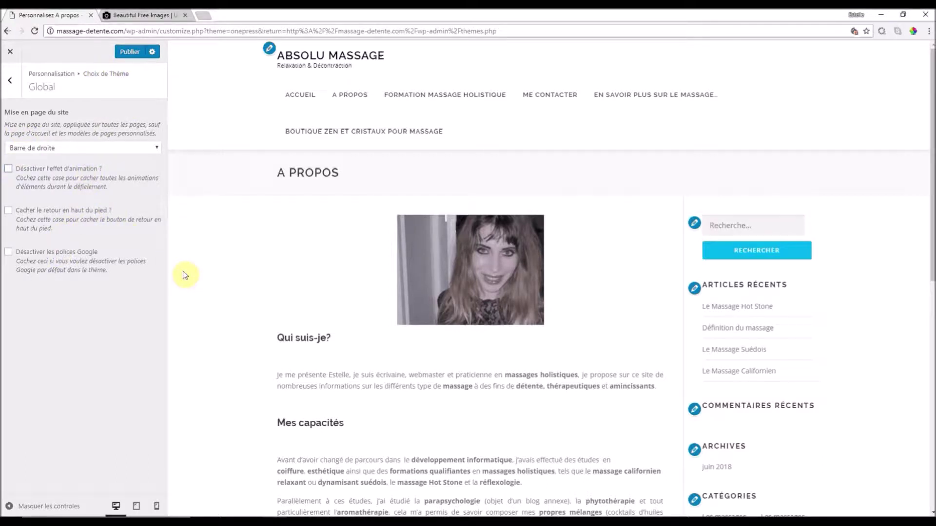
click(130, 52)
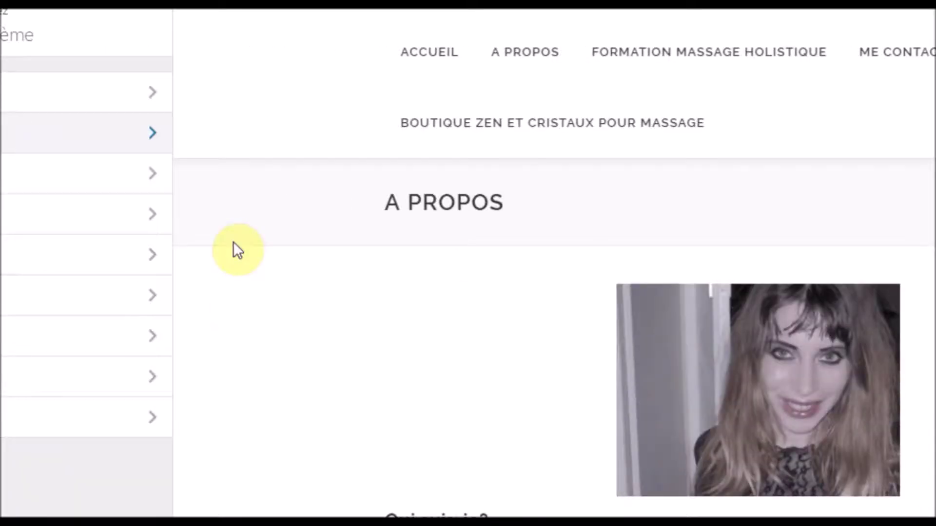
- In the site colours, try green (#81d742) as the main colour and settle on blue (#1e73be)
click(0, 133)
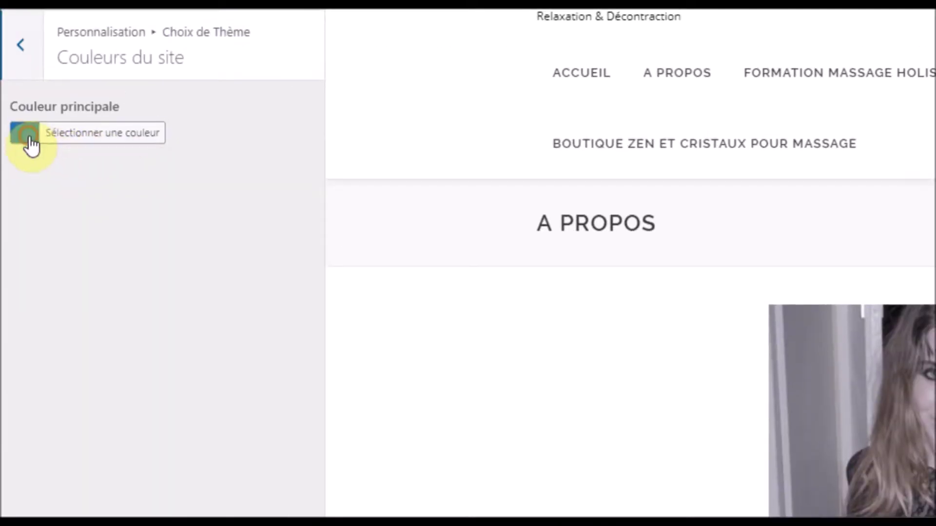
click(29, 139)
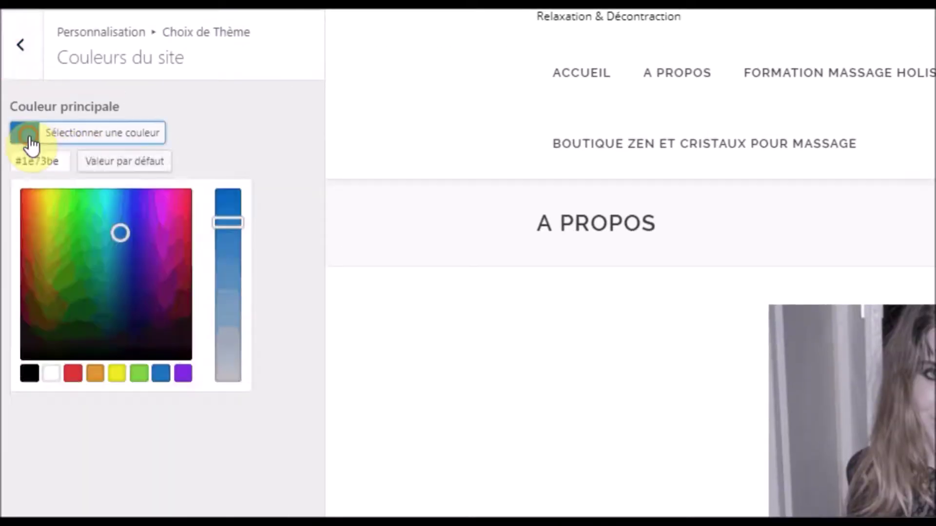
click(139, 375)
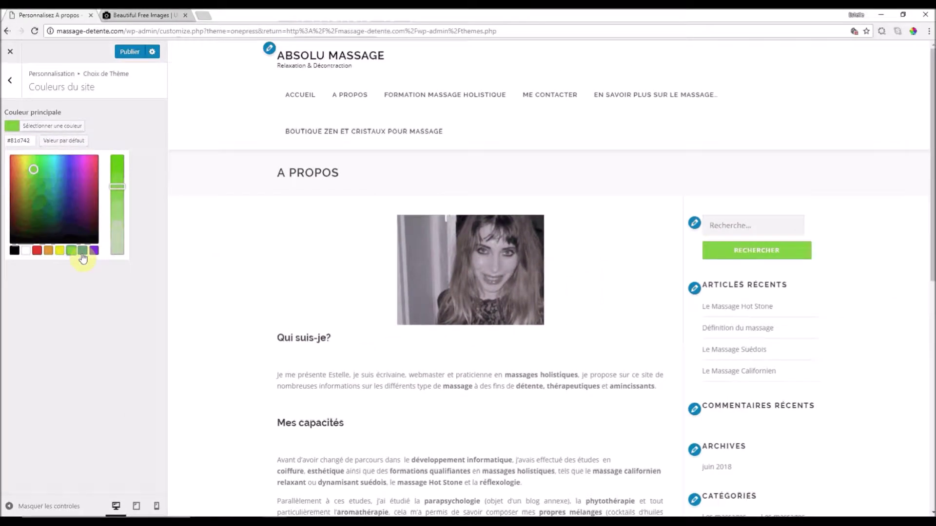
click(82, 250)
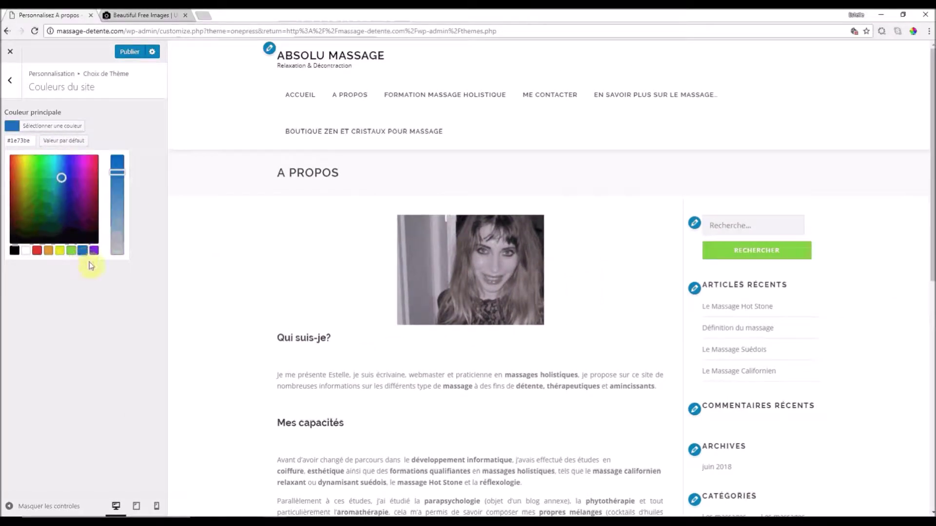
click(128, 51)
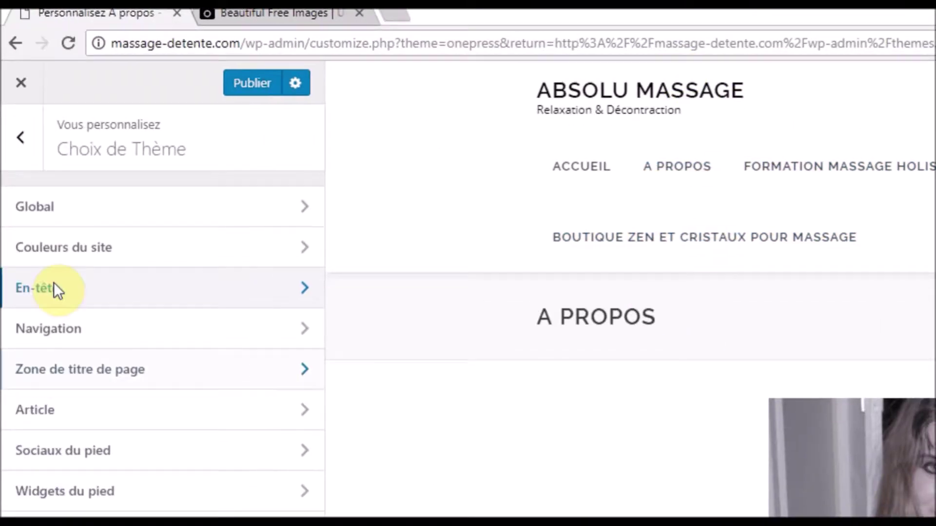
- Open the En-tête settings and set the header width to Pleine Largeur
click(20, 294)
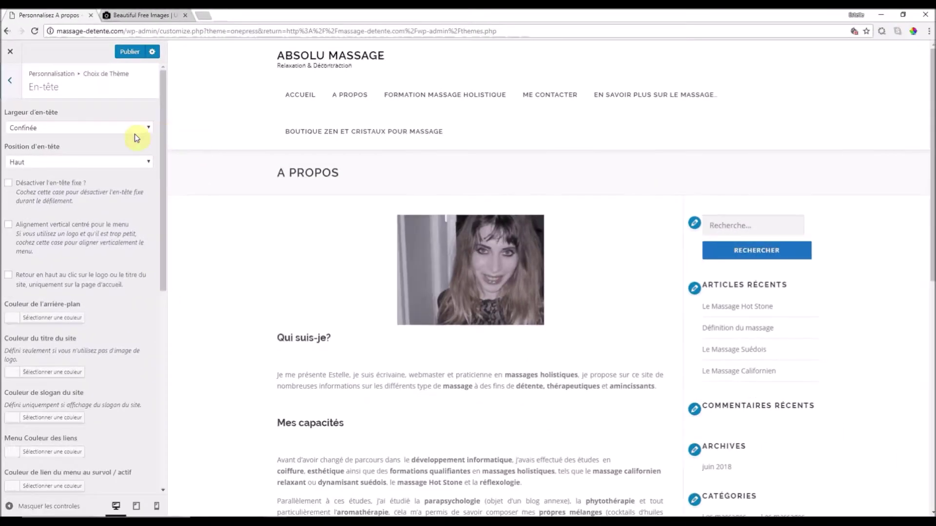
click(134, 133)
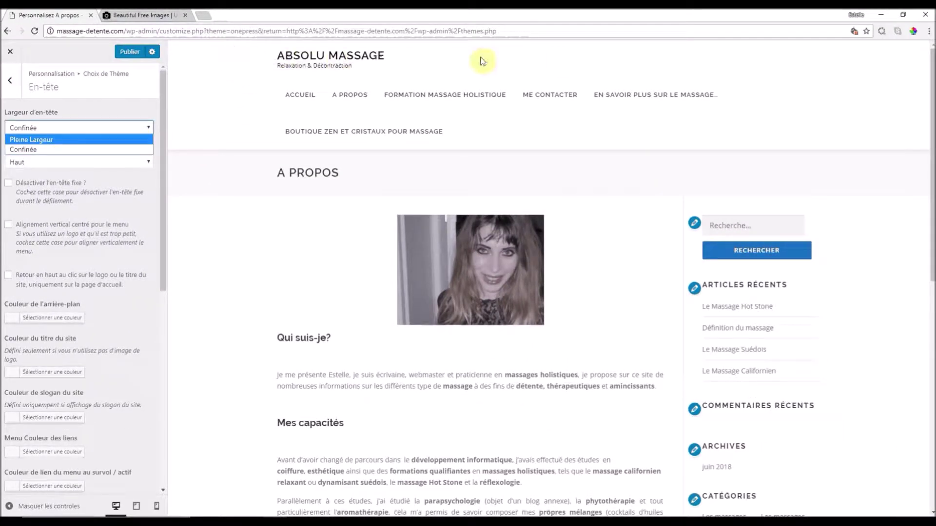
click(58, 140)
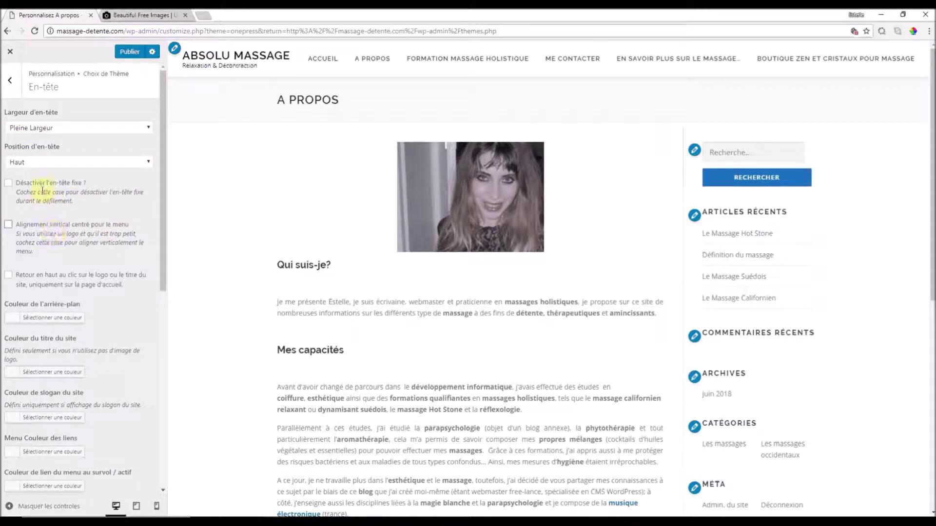
- Review the header options for fixed header, menu alignment, return to top, and background, title, slogan and link colours
scroll(62, 230, down, 2)
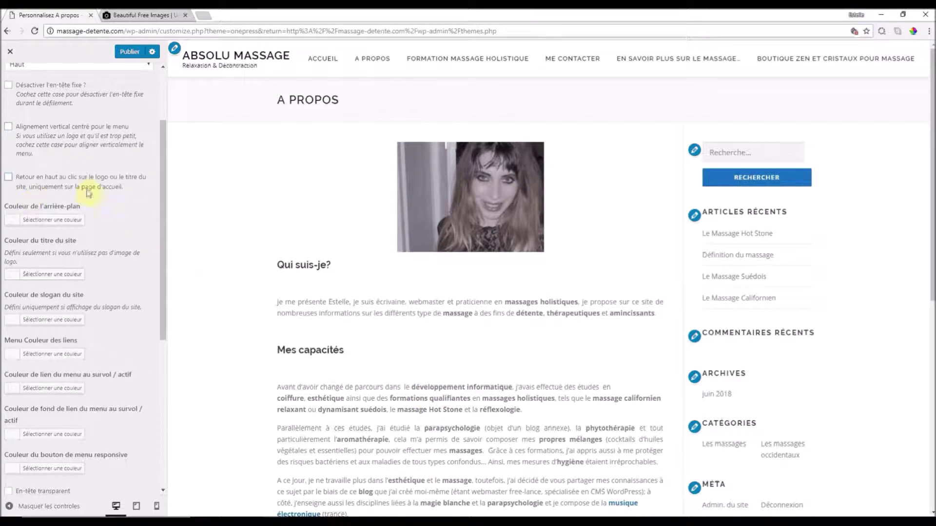
scroll(76, 192, down, 2)
scroll(120, 201, up, 1)
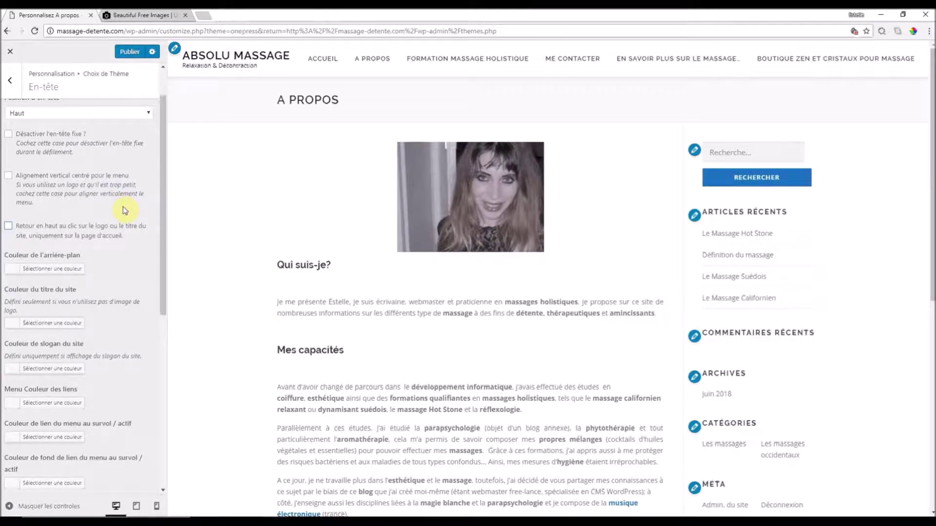
scroll(123, 207, down, 1)
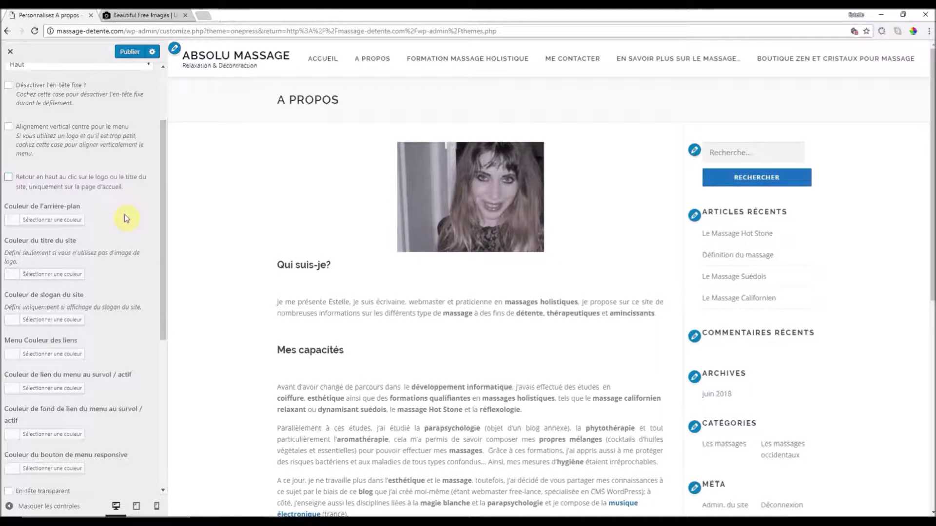
scroll(125, 215, up, 2)
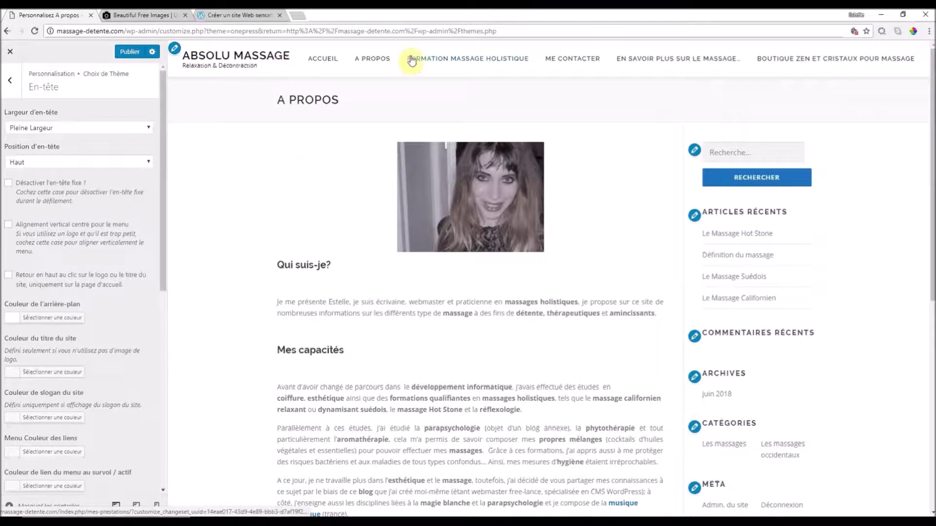
- Switch to the open WordPress.com page and bring the blue Business offers banner into view
click(232, 19)
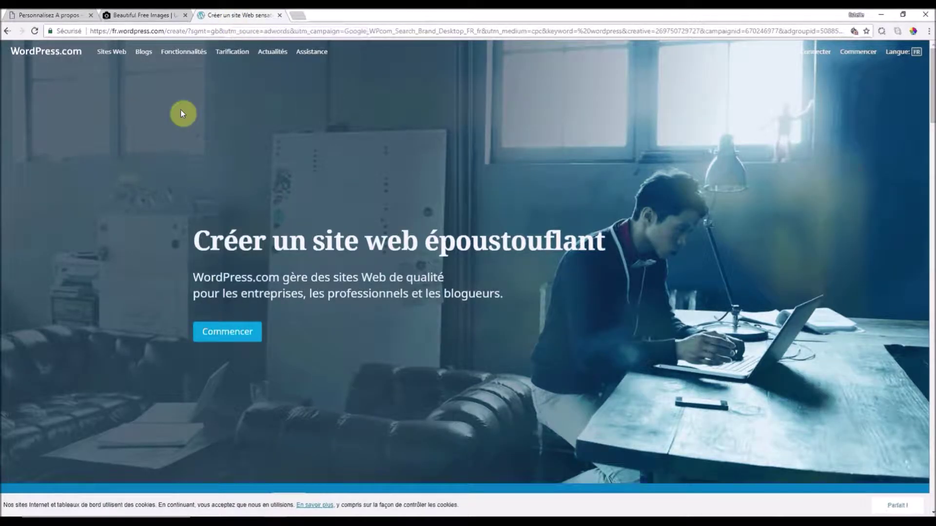
scroll(451, 263, down, 3)
scroll(375, 182, up, 3)
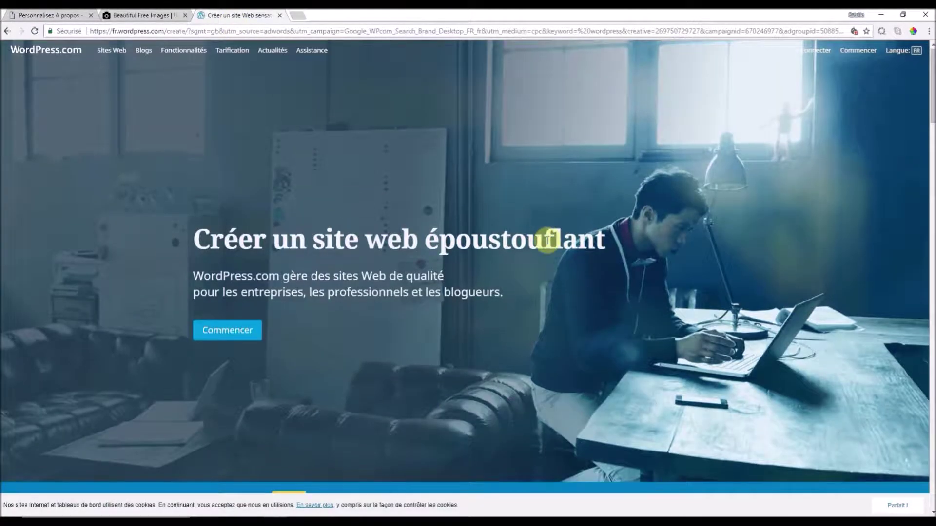
scroll(702, 261, down, 5)
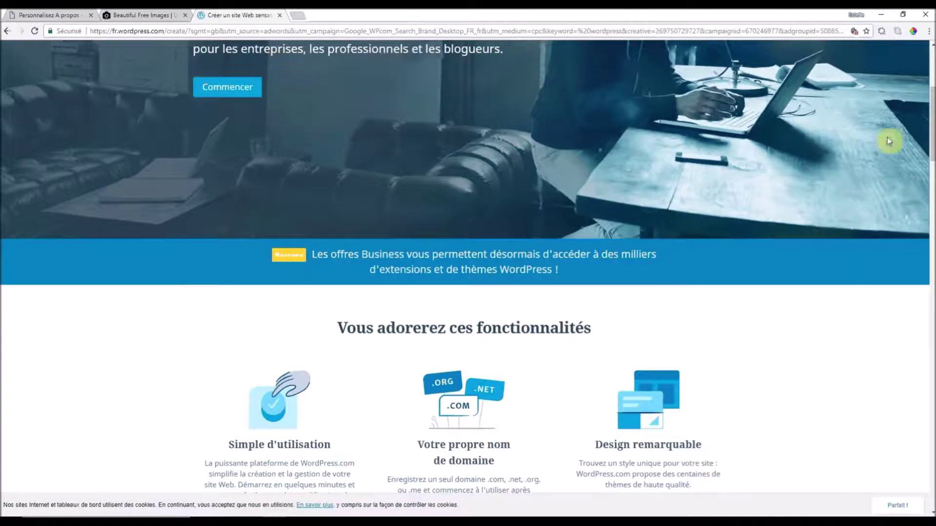
- Sample the blue of the Business offers banner with the colour picker extension and copy its hex code 0087BE
click(913, 33)
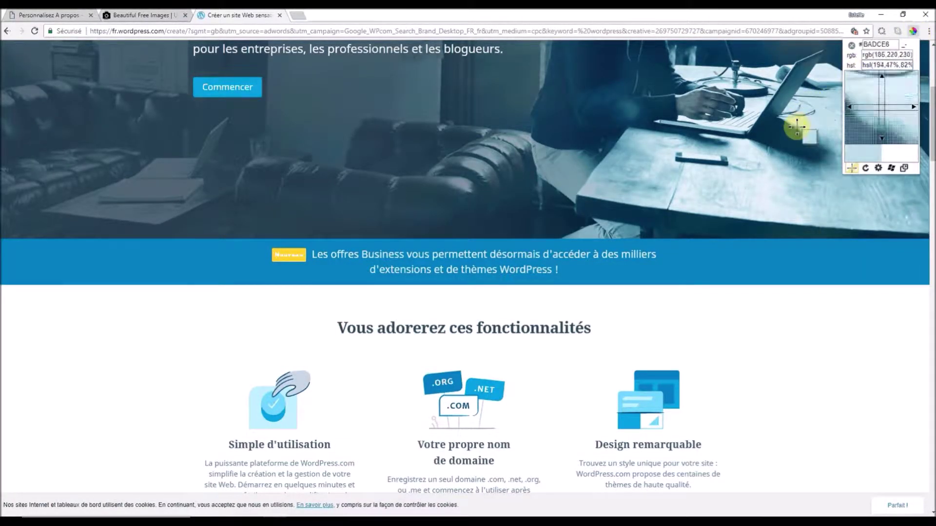
click(727, 257)
click(748, 271)
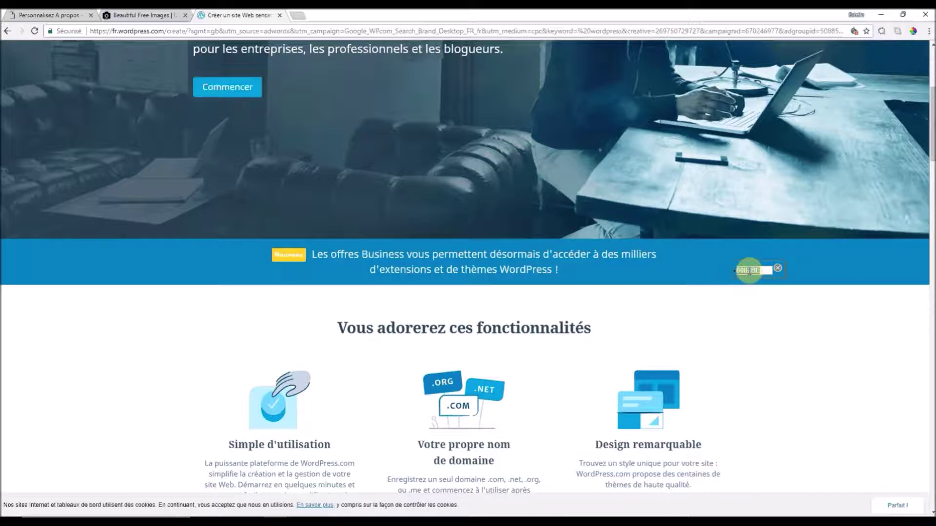
right_click(749, 271)
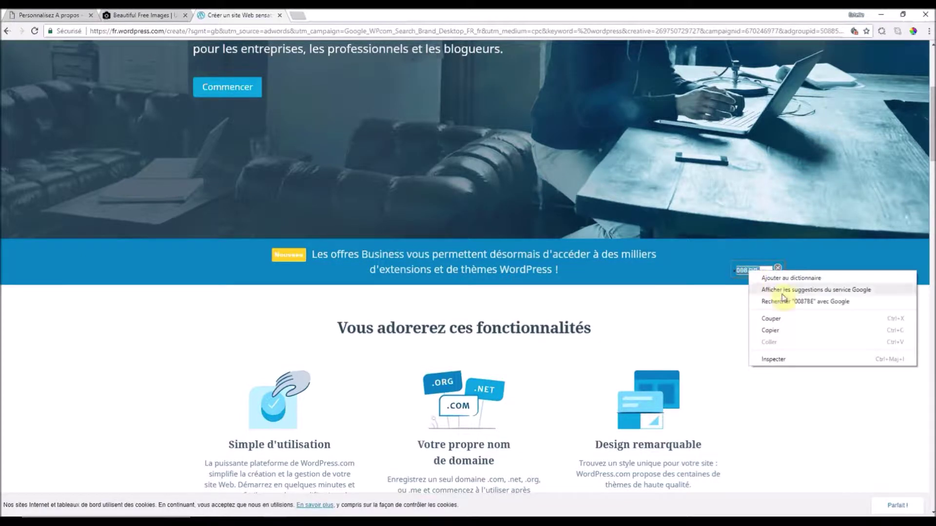
click(780, 330)
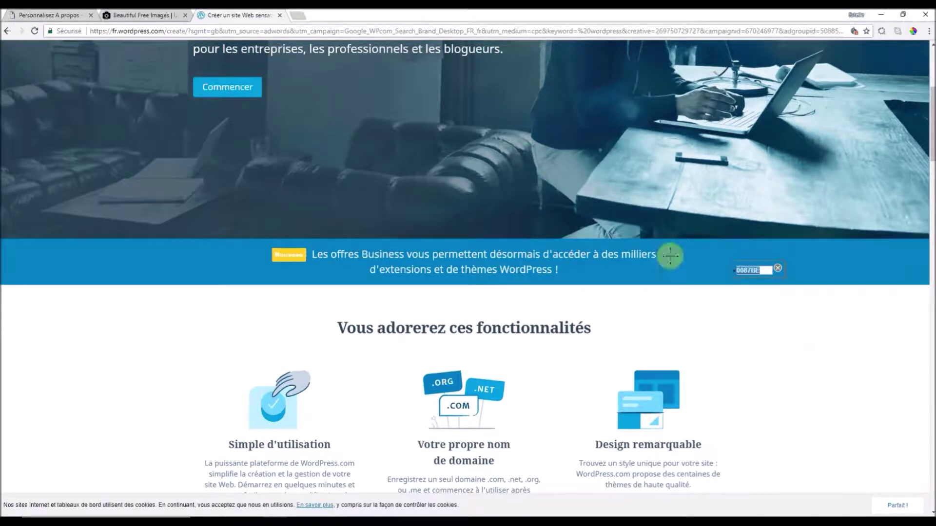
- Return to the theme customizer and set the header background colour to #0087BE
click(47, 16)
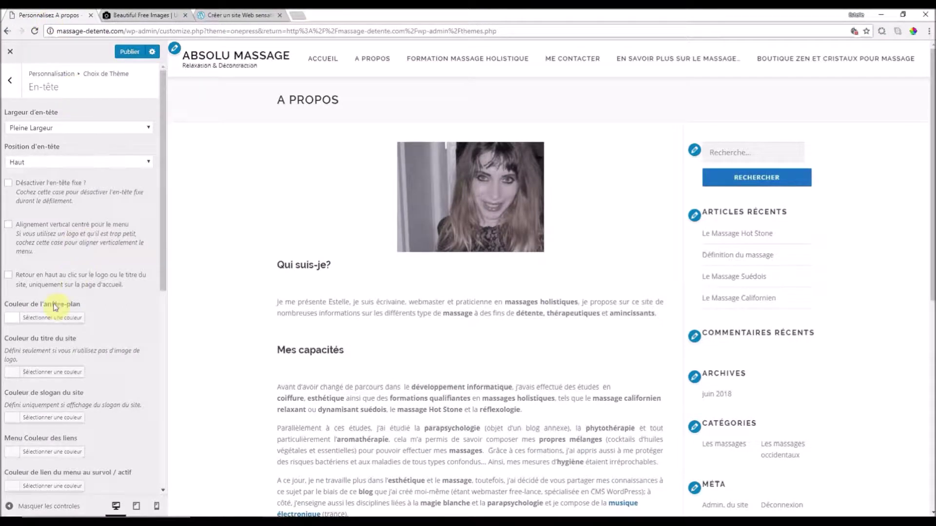
click(42, 321)
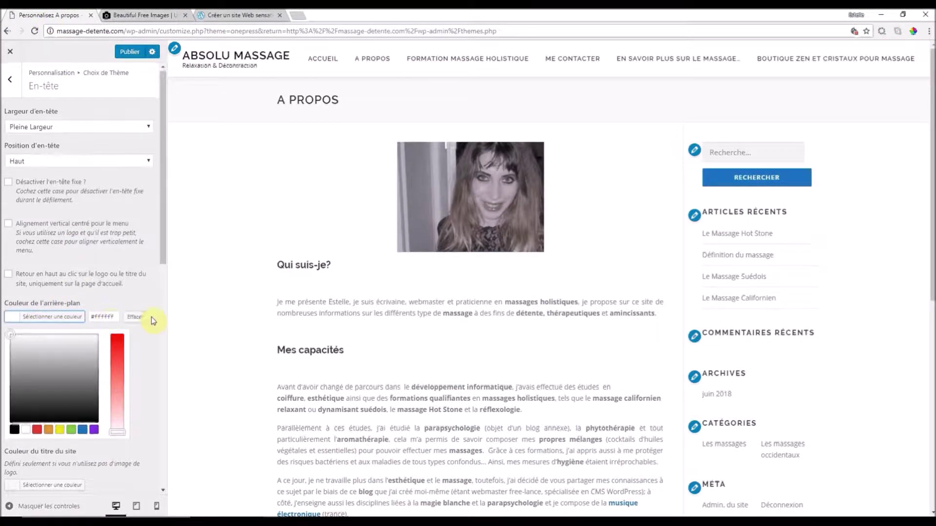
scroll(150, 316, down, 2)
click(106, 219)
drag(115, 219, 101, 219)
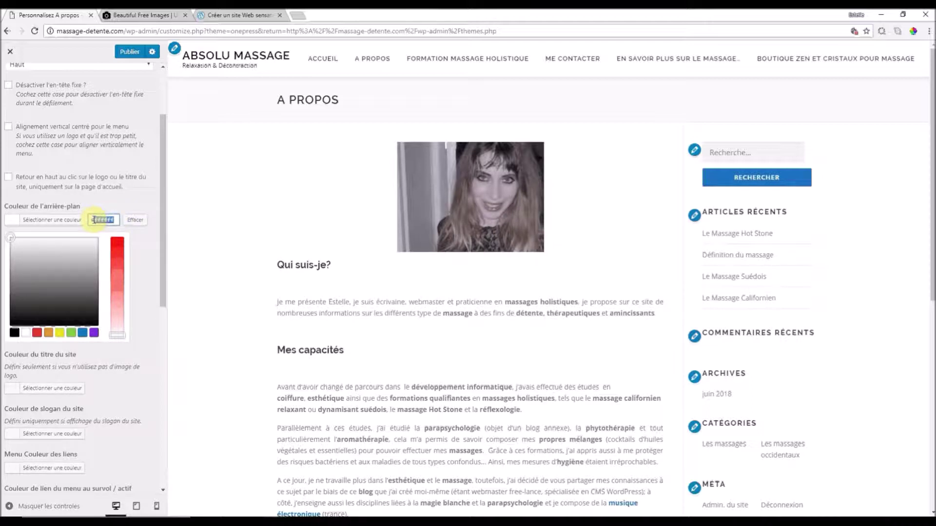
text(00A7BE)
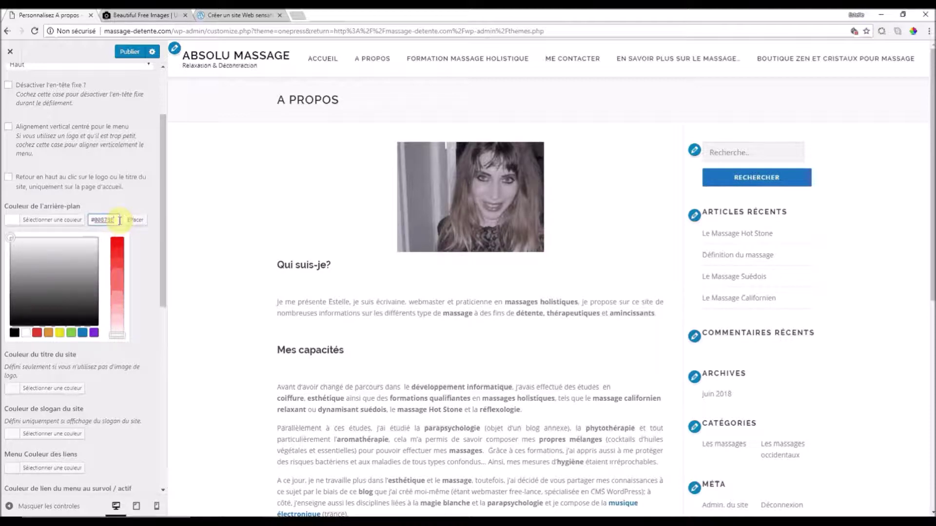
- Compare the header background with the blue Business offers banner on the WordPress.com page, and close the background colour picker
click(241, 15)
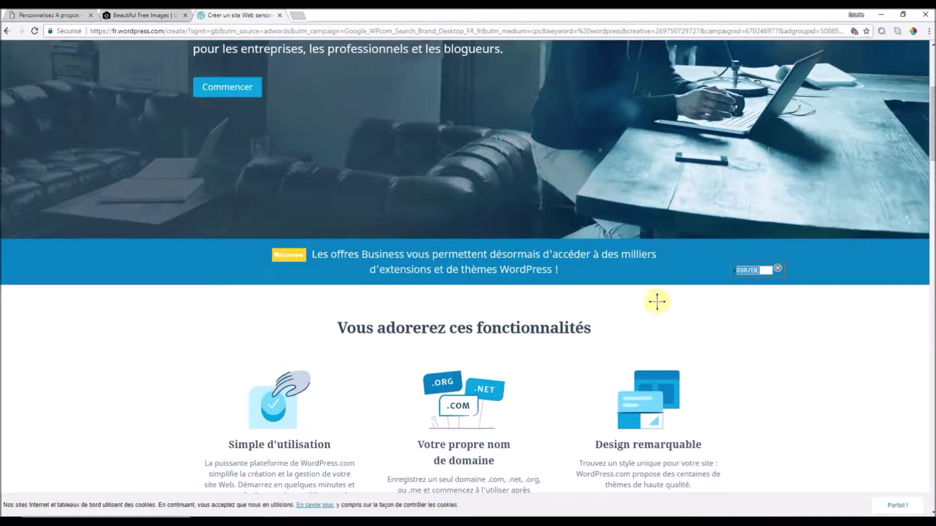
click(48, 15)
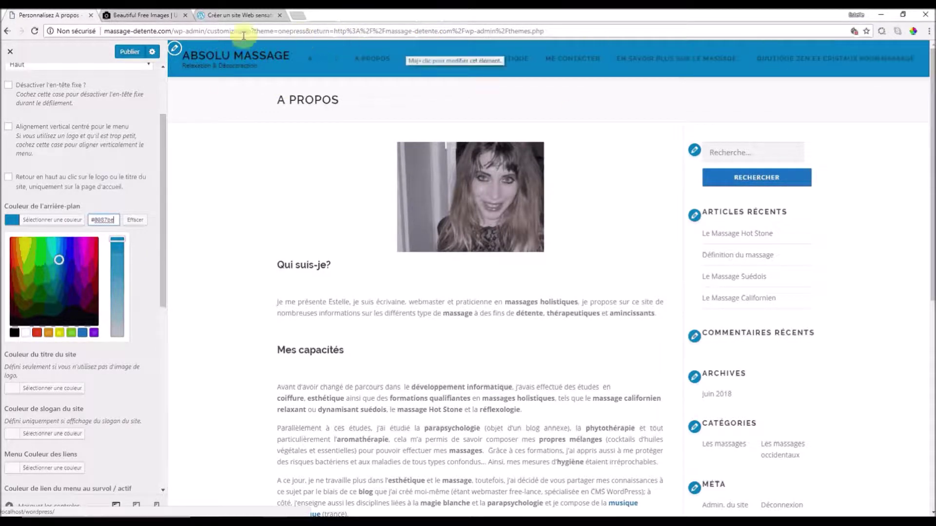
click(239, 15)
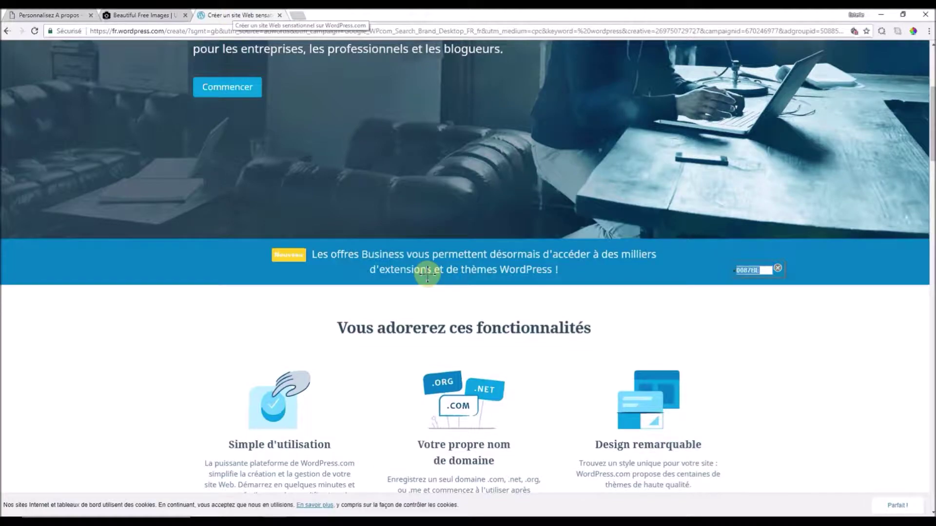
click(63, 16)
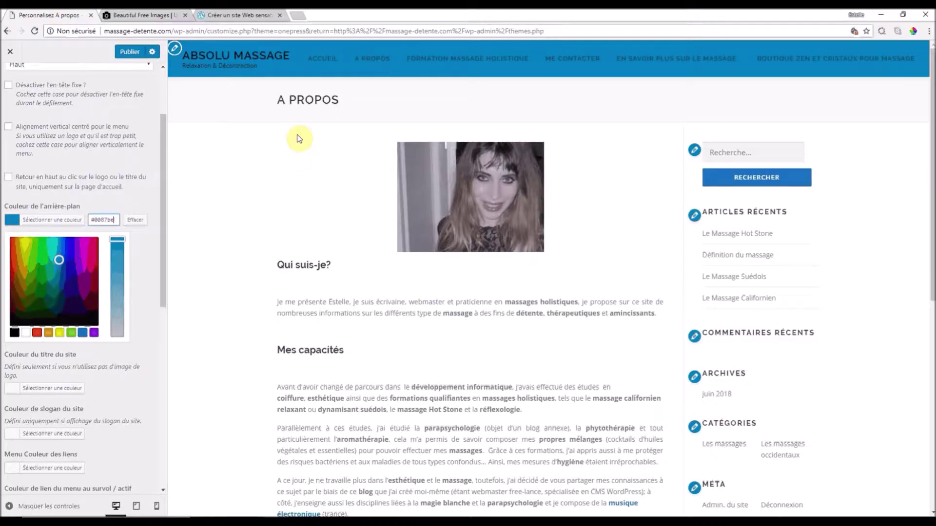
click(61, 246)
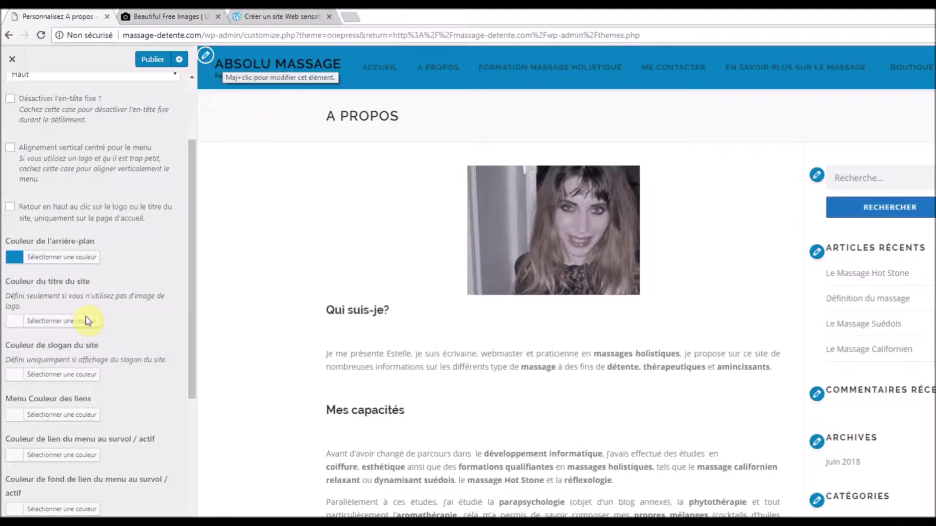
- Set the site title colour to the purple preset swatch #8224e3
click(16, 322)
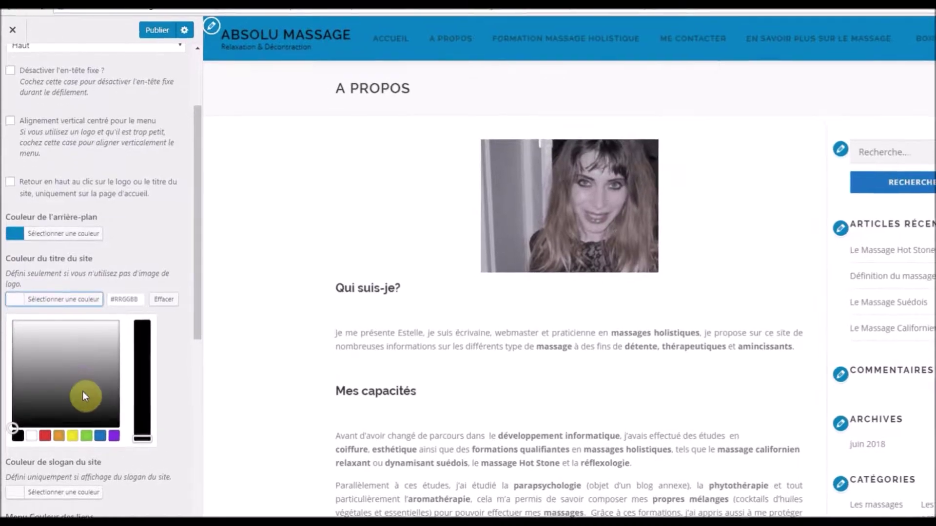
scroll(82, 396, down, 1)
click(114, 377)
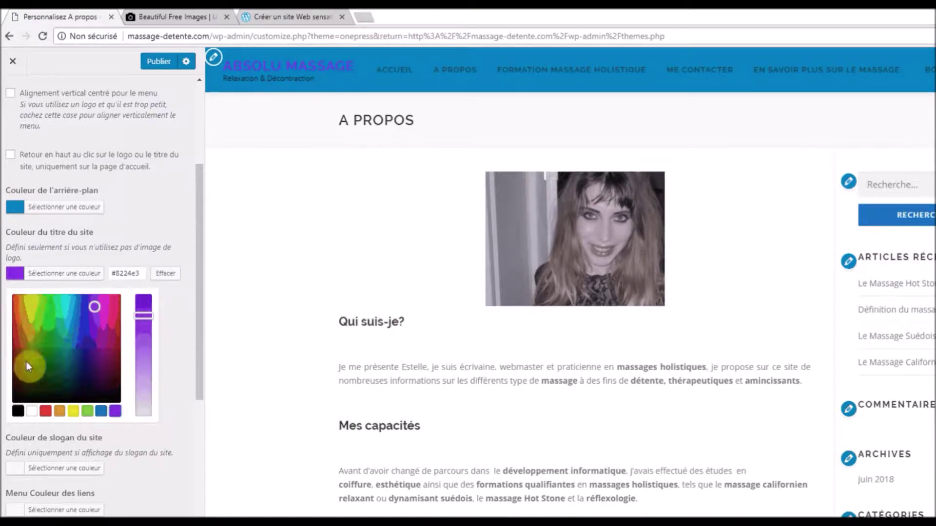
- Examine the remaining header colour options, from slogan to responsive menu button, and highlight the site slogan in the preview
scroll(174, 363, down, 1)
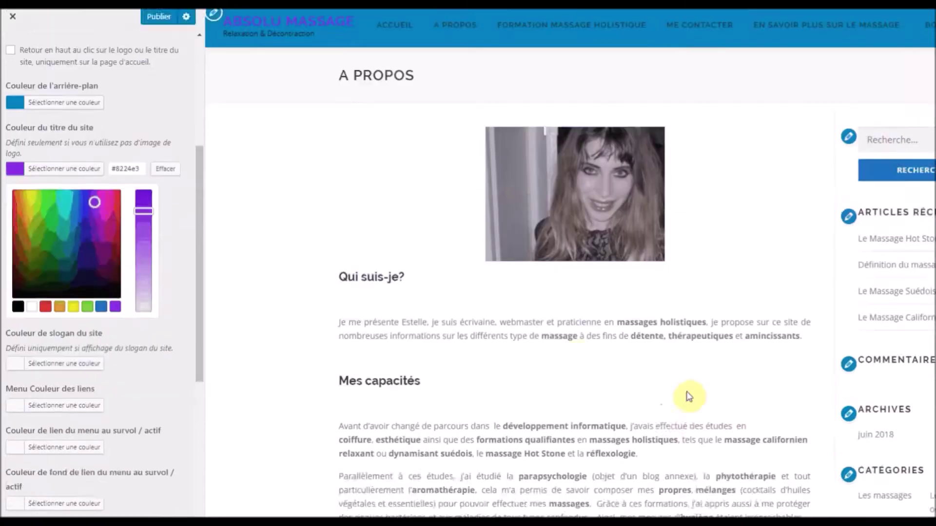
scroll(689, 443, down, 3)
scroll(752, 442, up, 3)
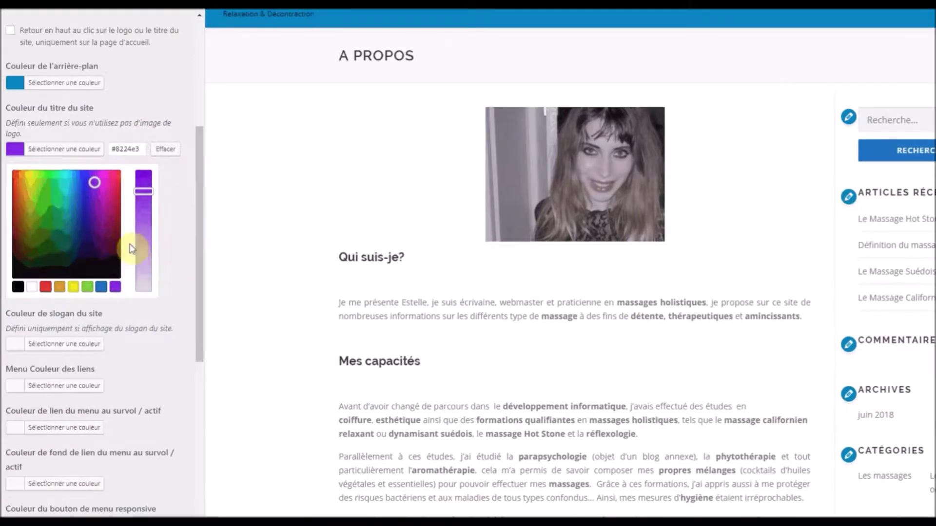
drag(62, 146, 96, 143)
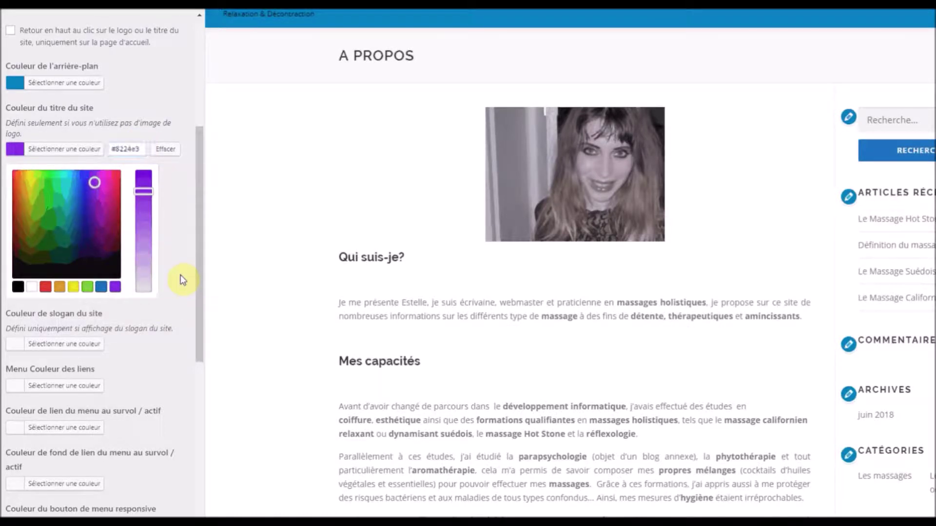
scroll(179, 217, down, 3)
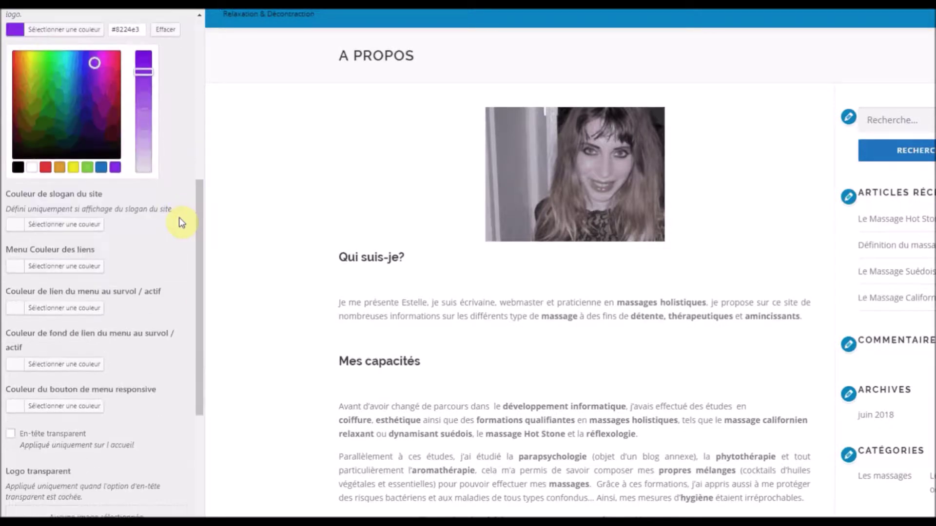
scroll(180, 217, down, 1)
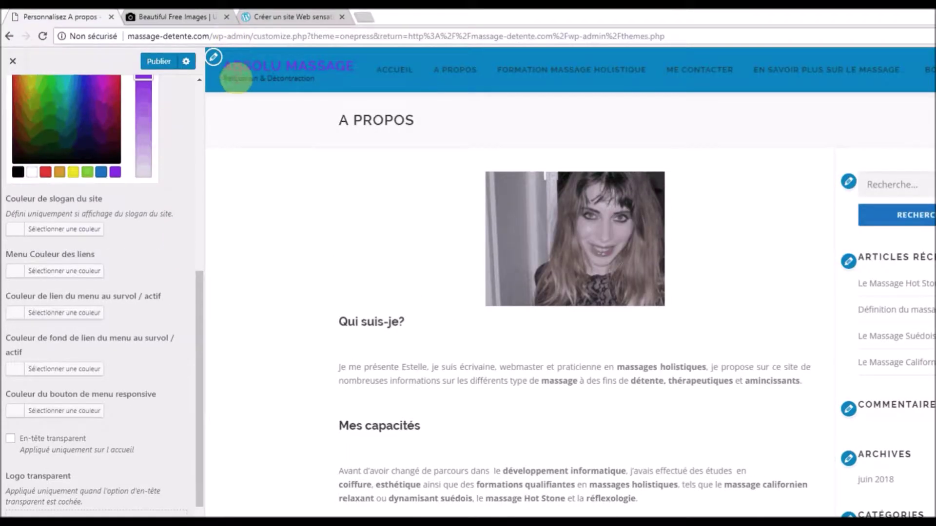
scroll(187, 199, up, 1)
scroll(185, 221, up, 1)
drag(223, 79, 322, 84)
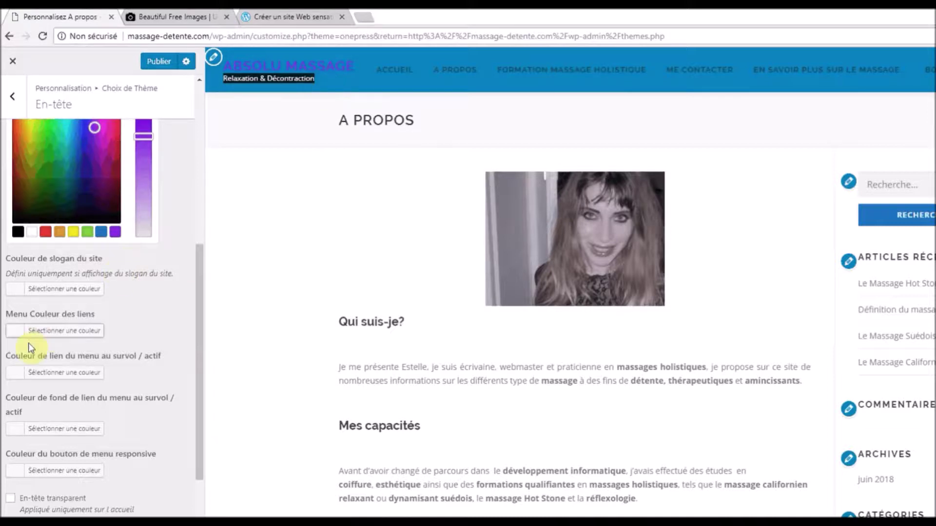
click(15, 335)
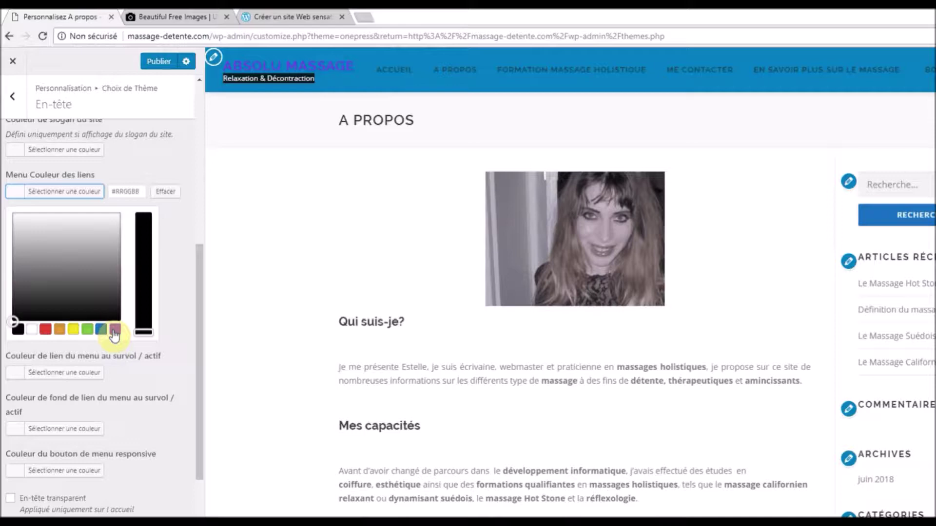
click(113, 190)
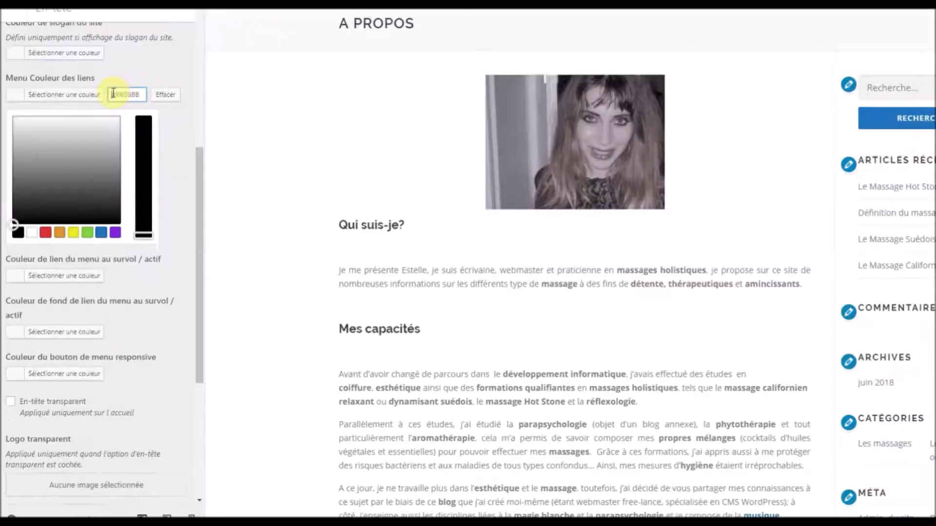
right_click(117, 191)
click(173, 176)
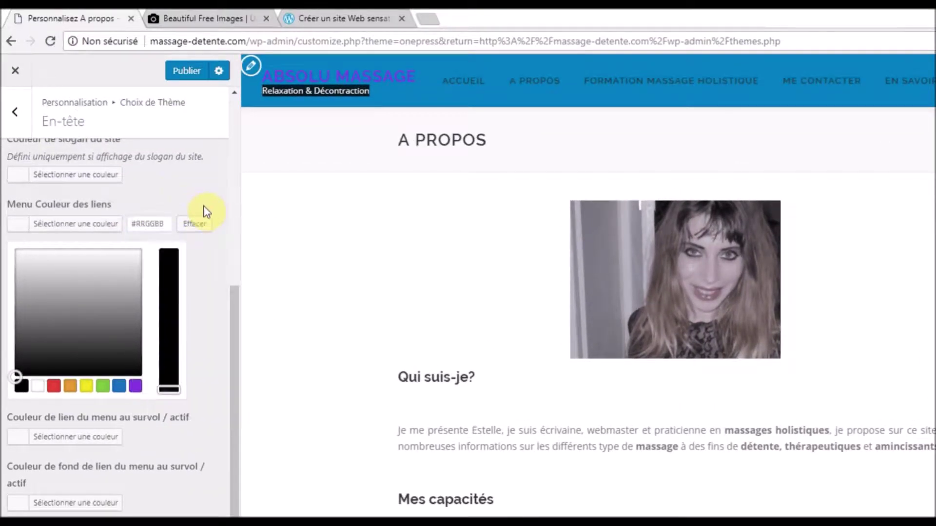
- Copy the hex code #8224e3 from the site title colour setting
scroll(203, 210, up, 3)
click(98, 251)
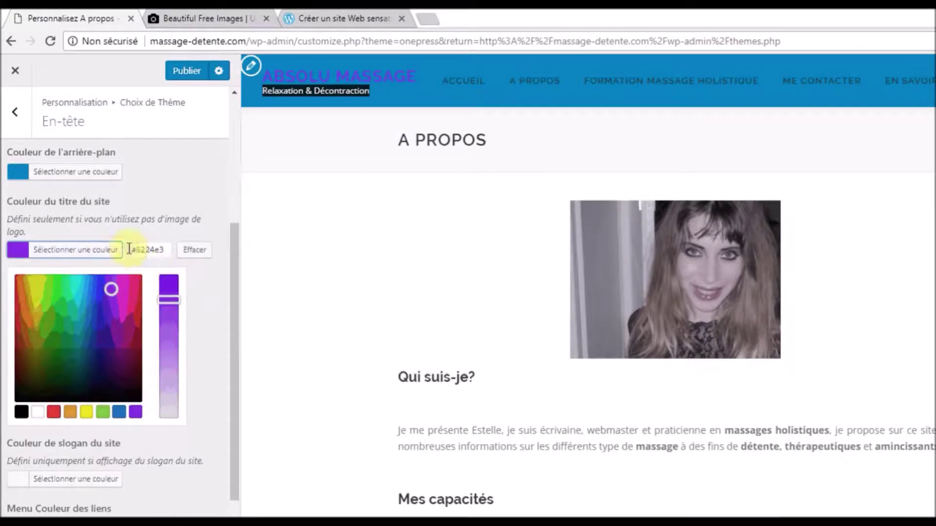
click(149, 250)
triple_click(149, 250)
right_click(162, 250)
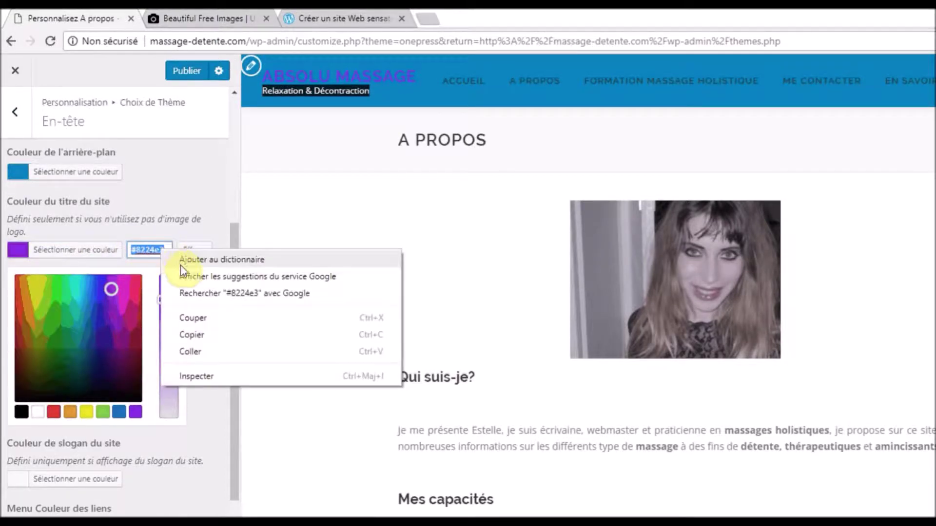
click(199, 335)
- Apply the copied colour #8224e3 to the site slogan
click(104, 480)
click(151, 315)
right_click(151, 315)
click(185, 393)
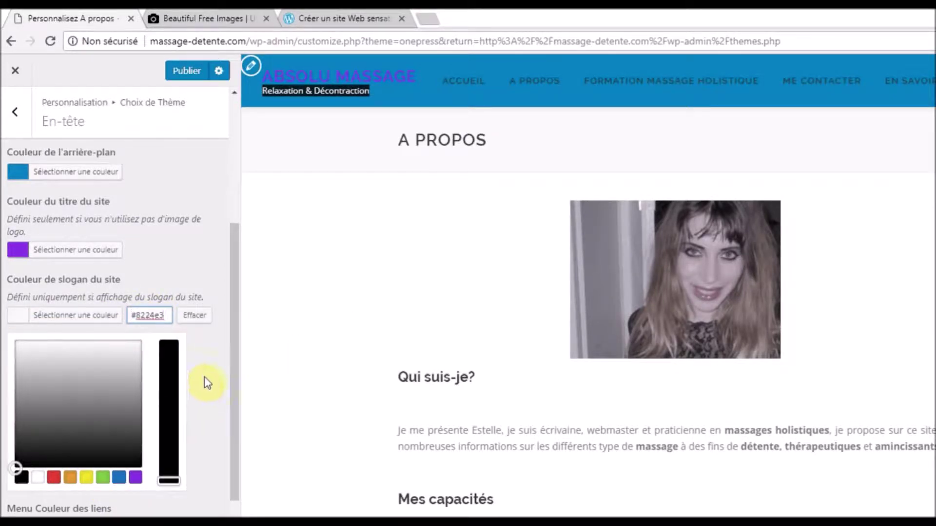
key(Return)
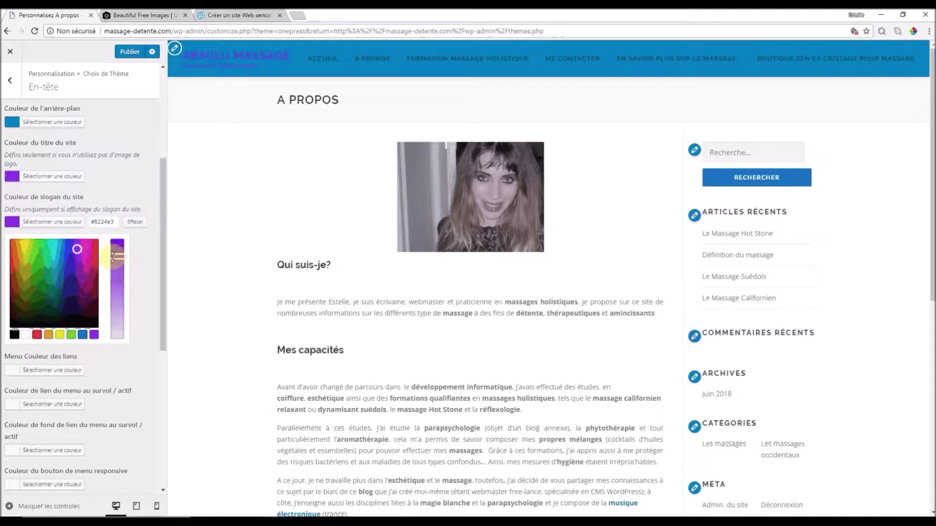
- Increase the slogan colour's saturation to get #7a12e2, and close its colour picker
drag(114, 256, 117, 248)
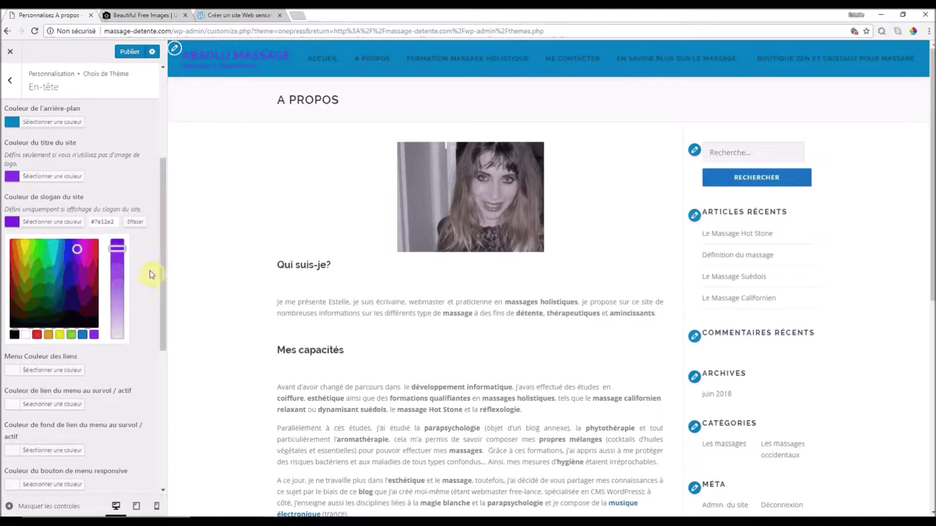
scroll(148, 284, down, 2)
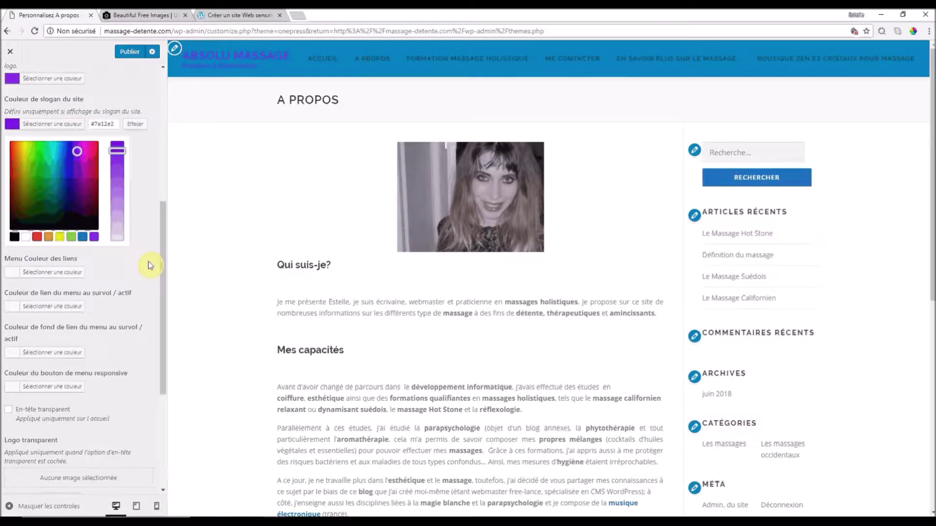
click(142, 265)
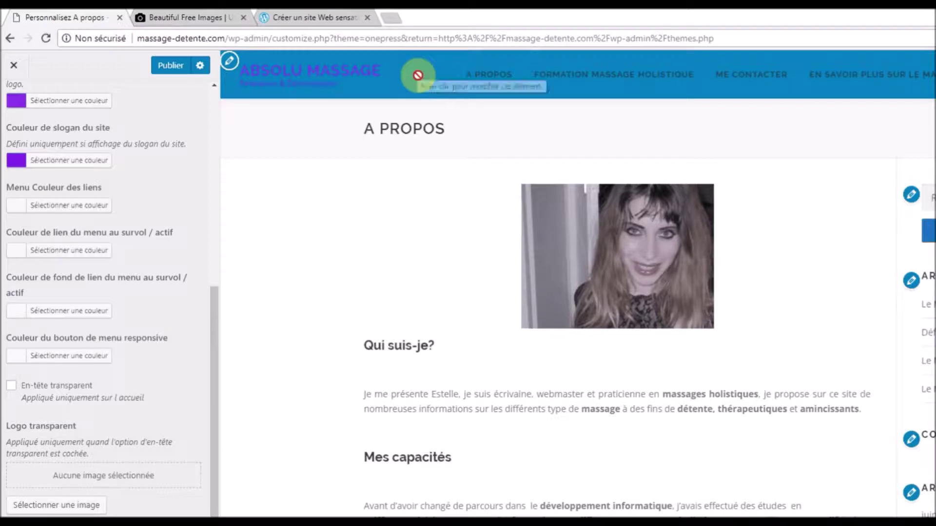
- Set the hover/active menu link colour to white (#ffffff) and close its colour picker
click(14, 314)
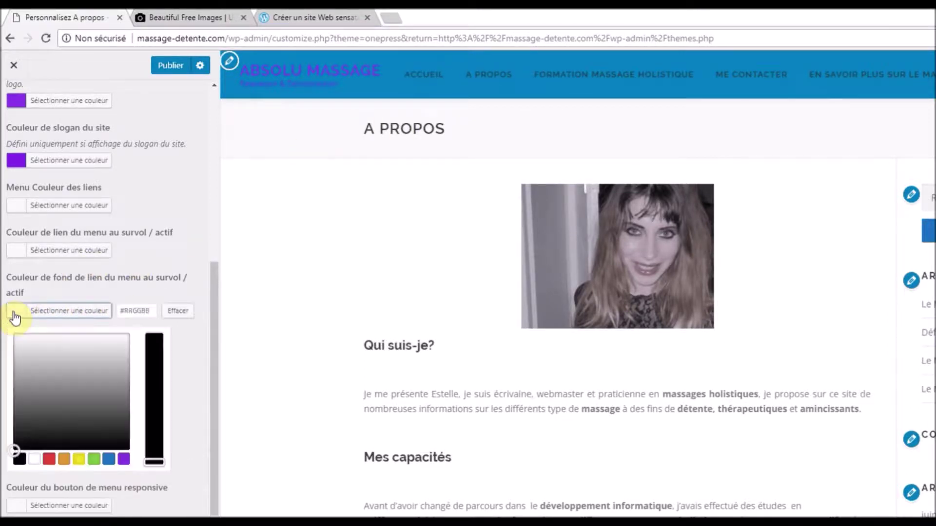
click(15, 251)
click(34, 399)
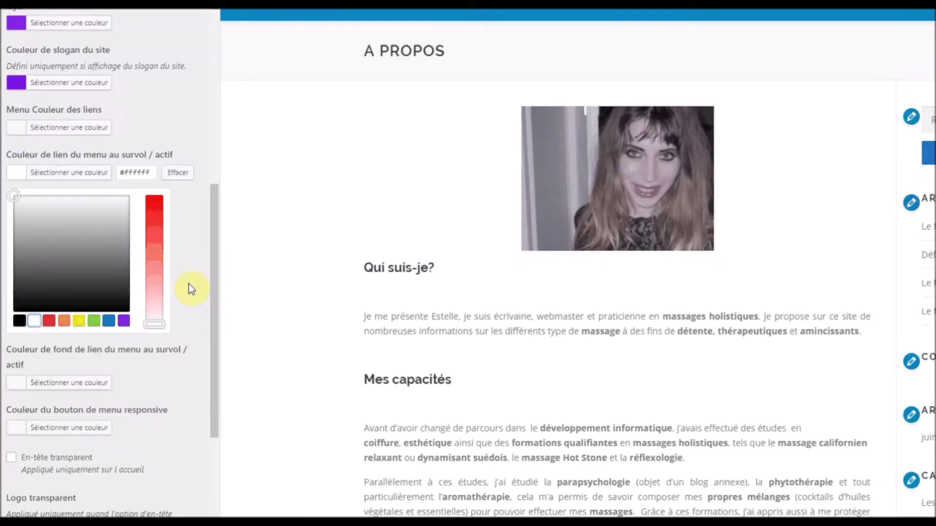
click(188, 284)
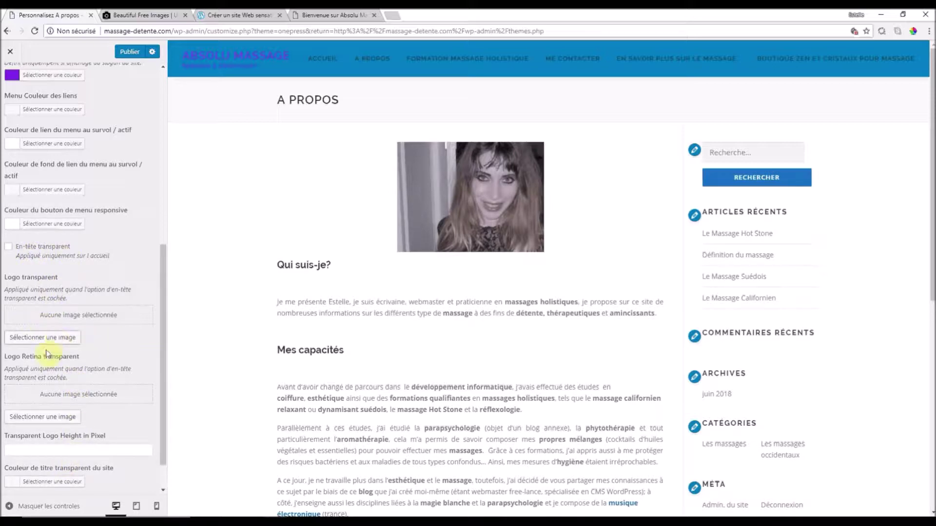
- Review the header settings back up to the header width, and publish the changes
scroll(88, 400, up, 6)
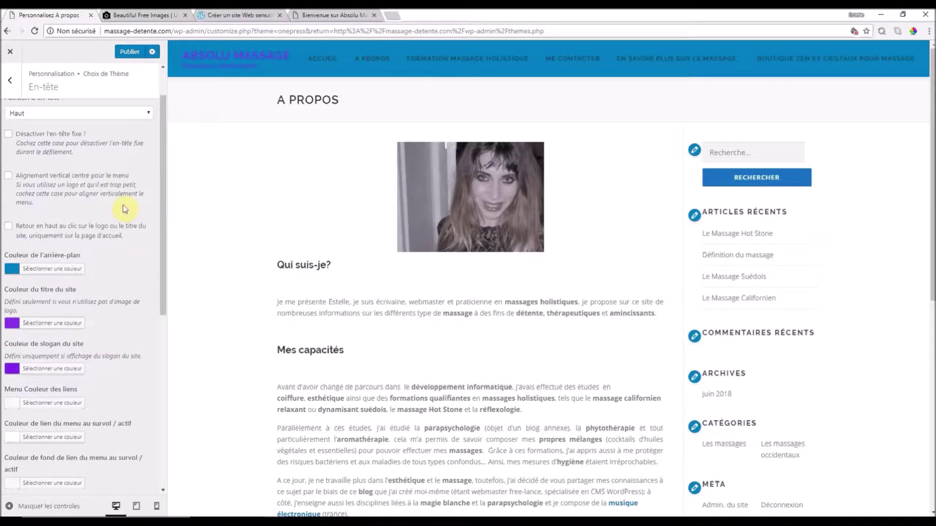
scroll(112, 208, up, 1)
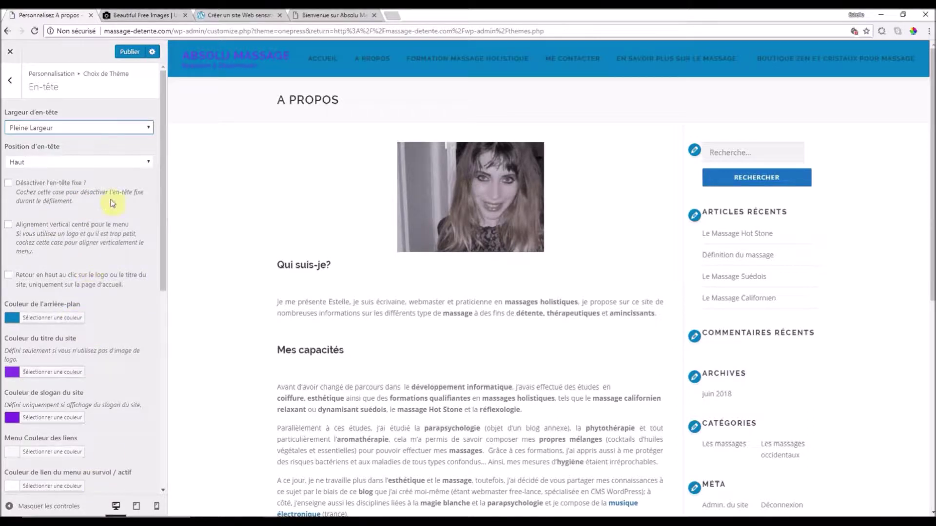
click(129, 53)
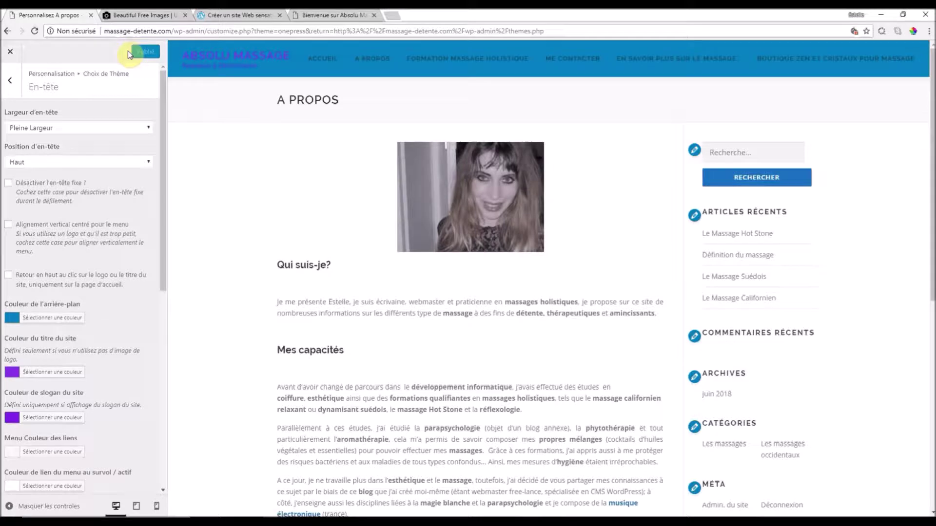
- Leave the header settings, open the theme's Navigation settings and set the inner margin of menu items to 50px
click(11, 82)
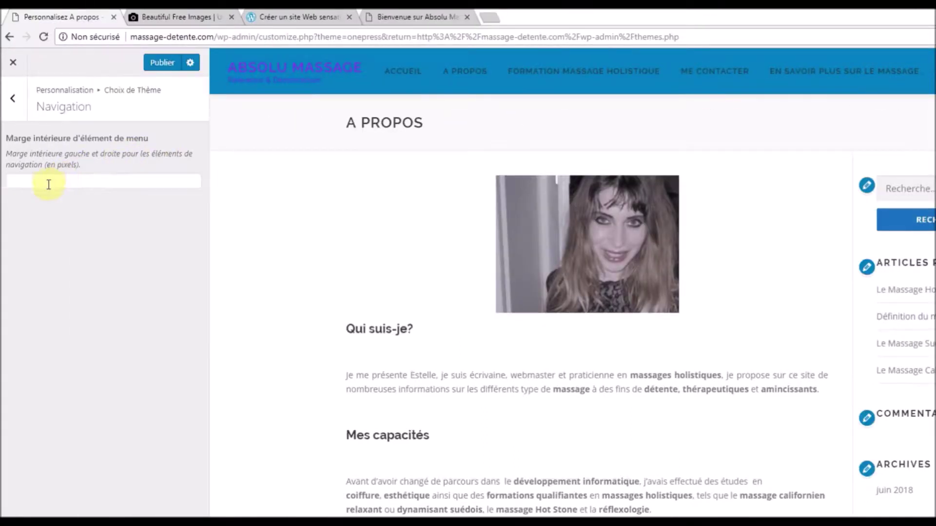
click(49, 182)
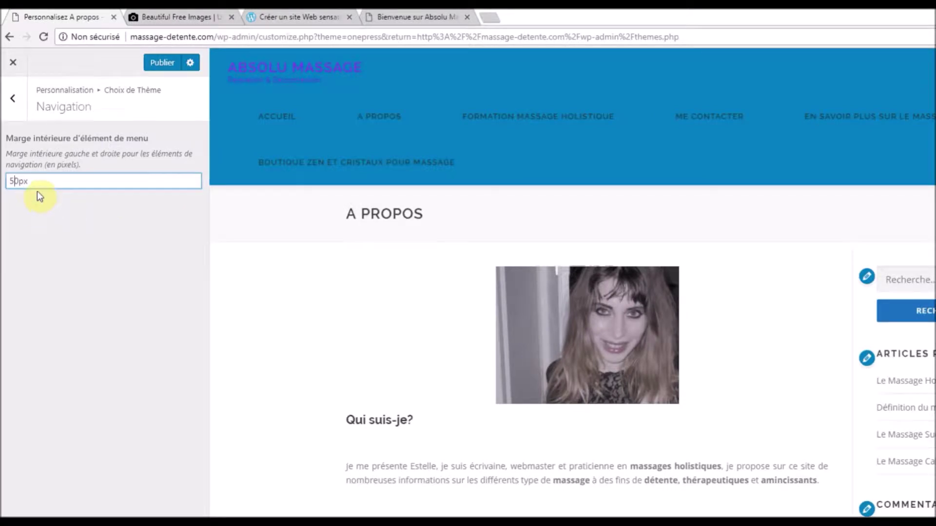
- Clear the 50px inner margin of the menu items and open the page title area settings (Zone de titre de page)
drag(36, 181, 2, 178)
key(BackSpace)
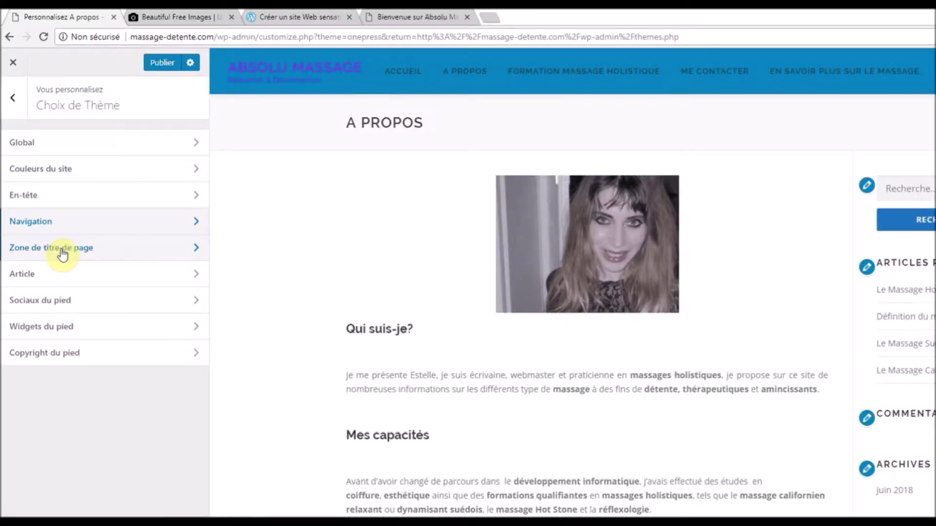
click(62, 253)
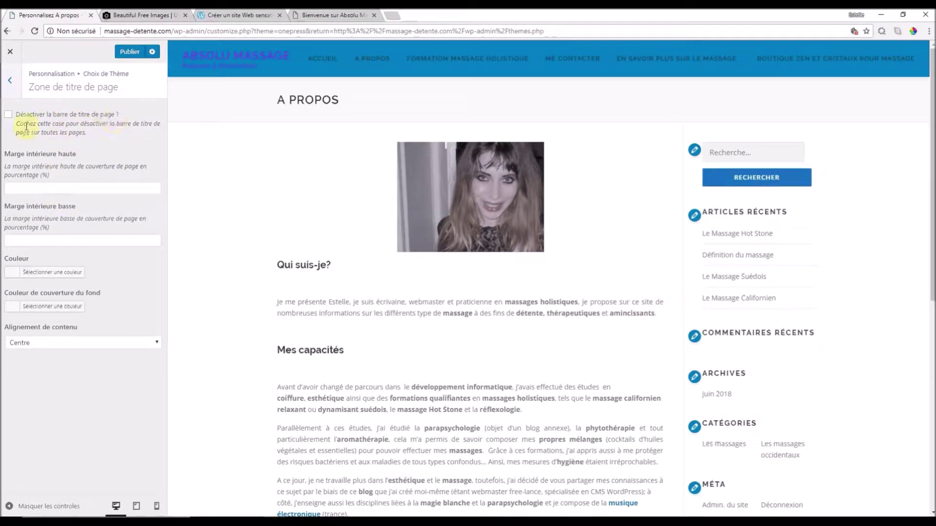
- Try disabling the page title bar on all pages and turn it back on, comparing the A Propos heading in the preview
click(9, 117)
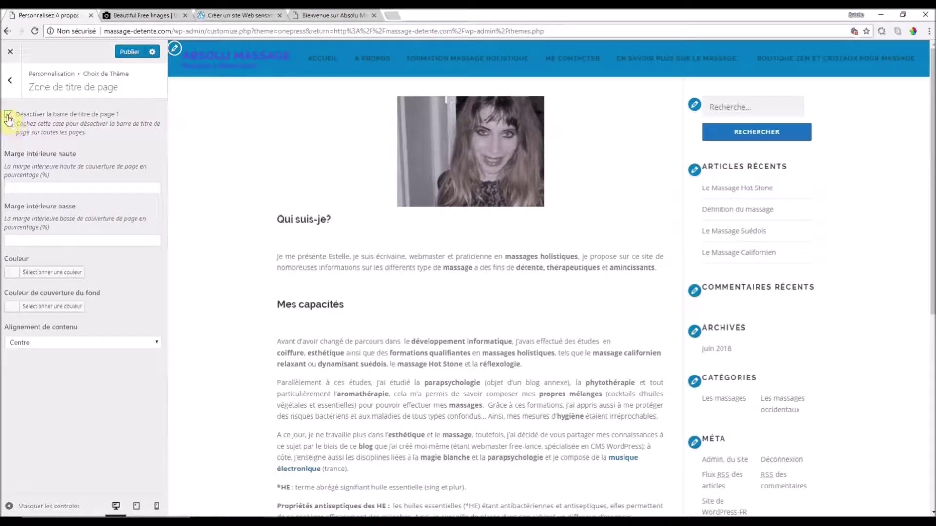
click(9, 117)
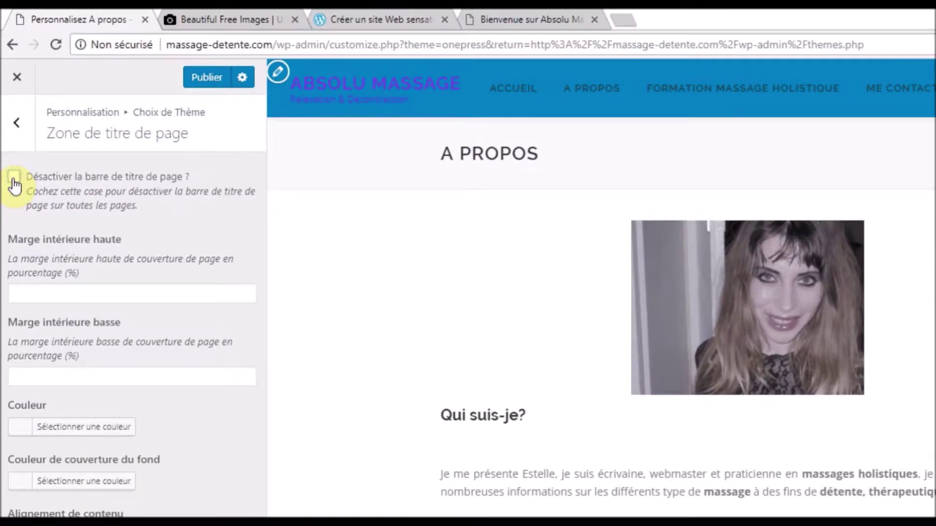
click(13, 178)
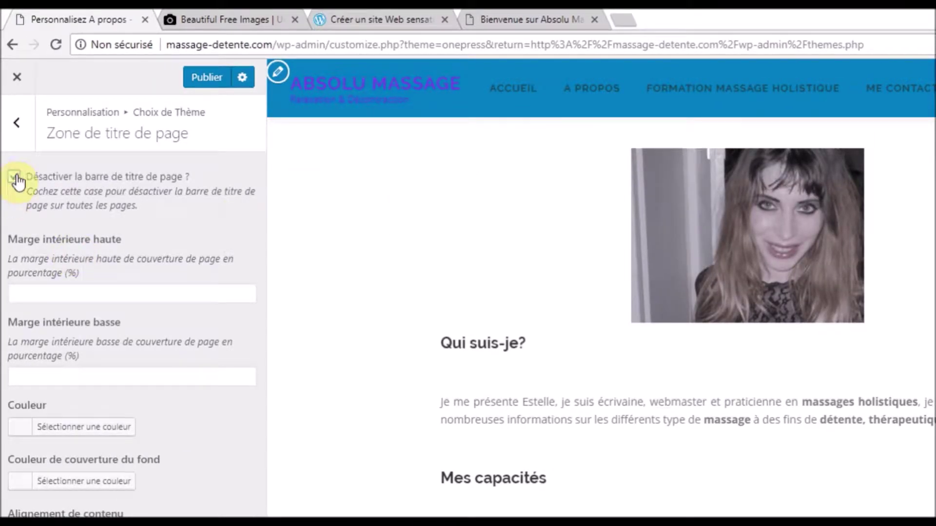
click(16, 179)
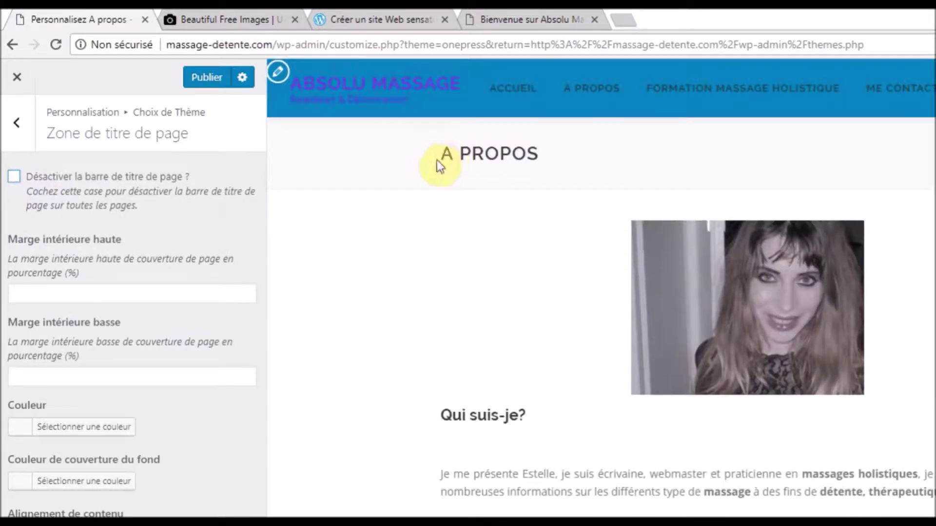
drag(442, 149, 576, 161)
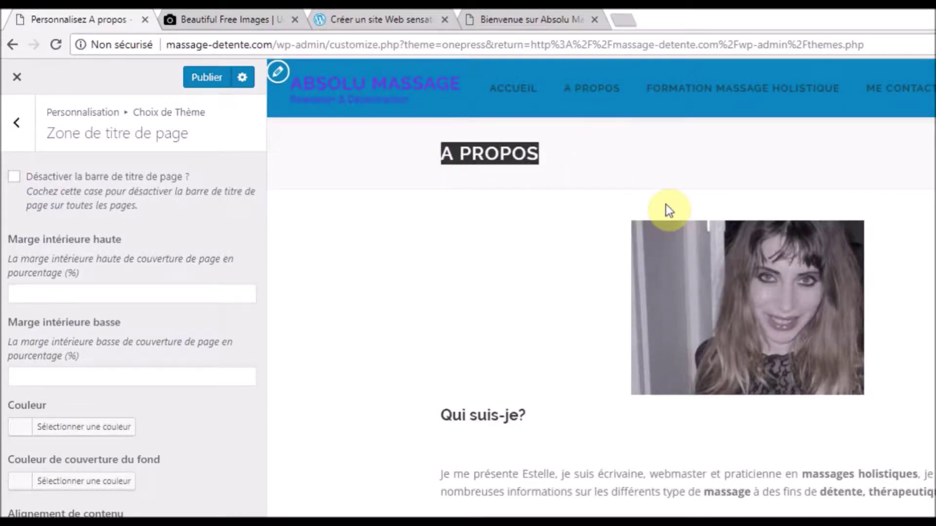
click(539, 208)
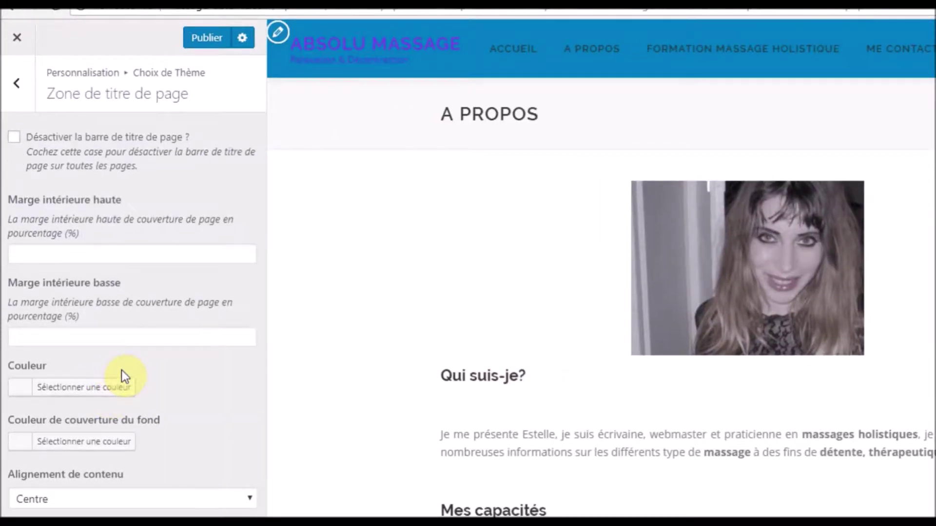
- Examine the page title area's text colour, percentage-based top and bottom inner margins, background colour and content alignment options
click(121, 375)
key(Escape)
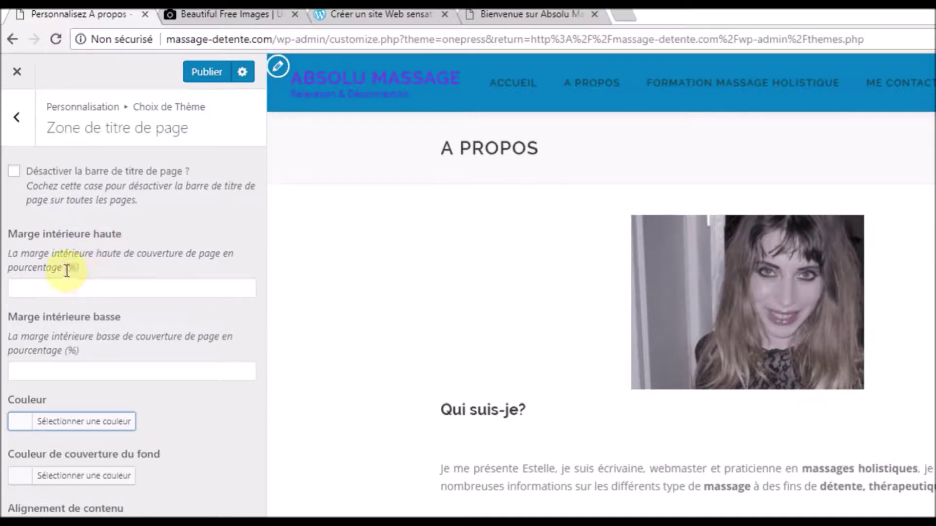
drag(67, 269, 78, 271)
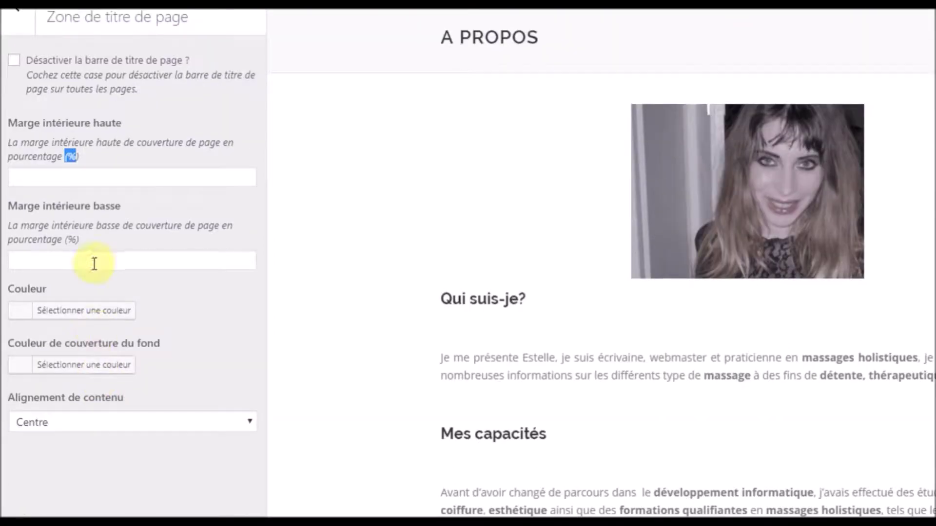
click(78, 376)
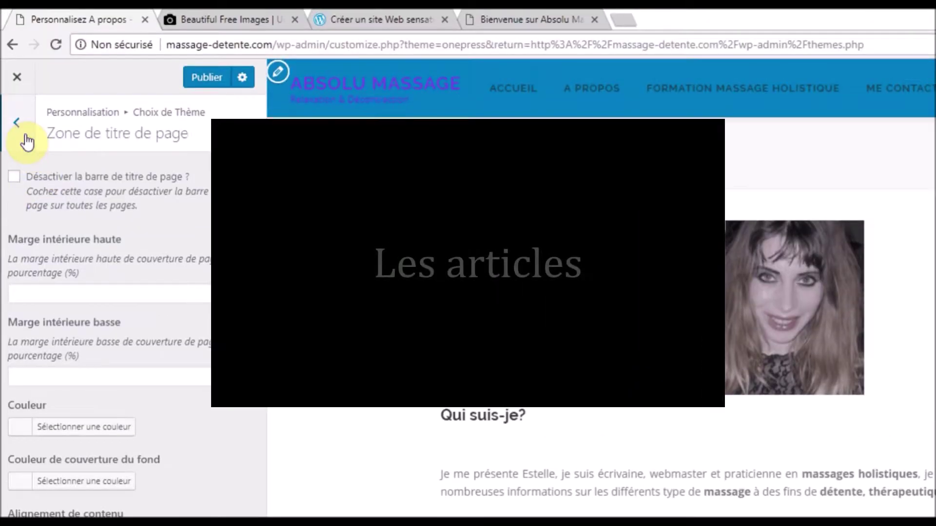
- In the theme's Article settings, turn off the display of article metas, using Le Massage Hot Stone as the previewed article
click(23, 131)
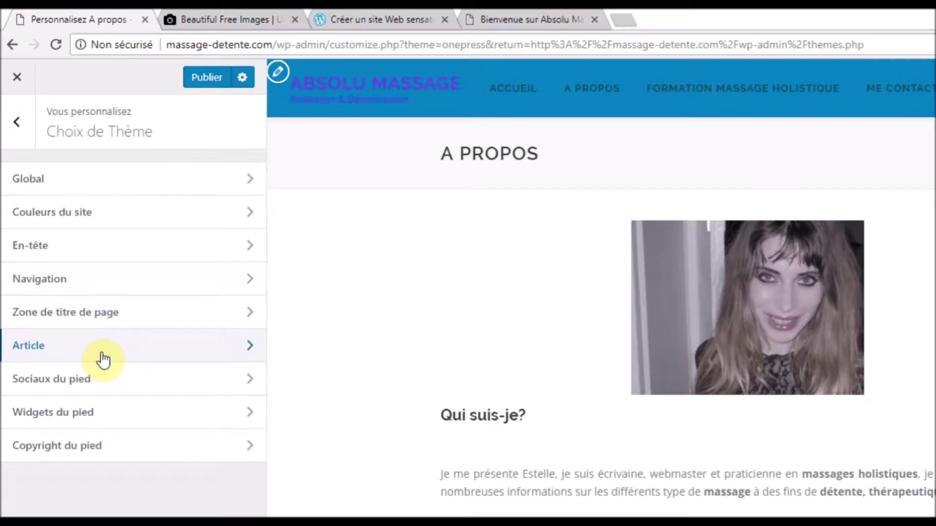
click(103, 360)
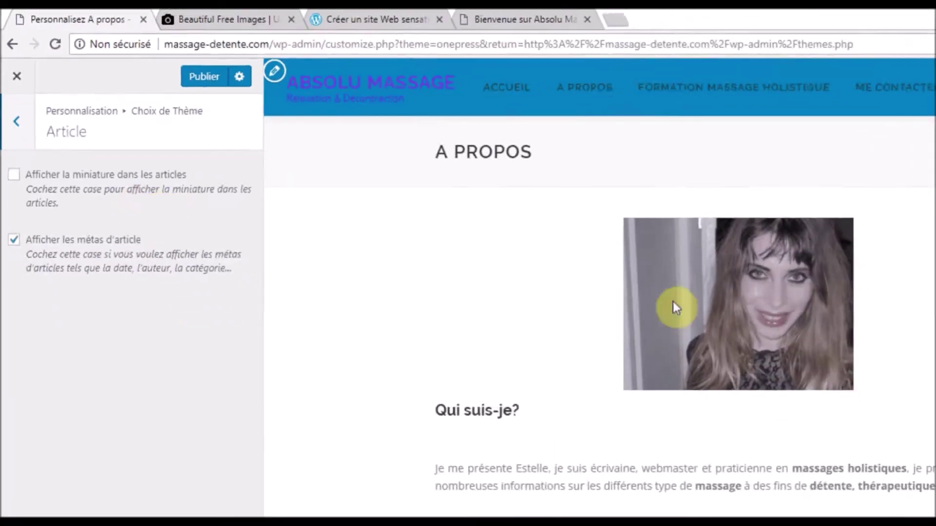
scroll(805, 351, down, 5)
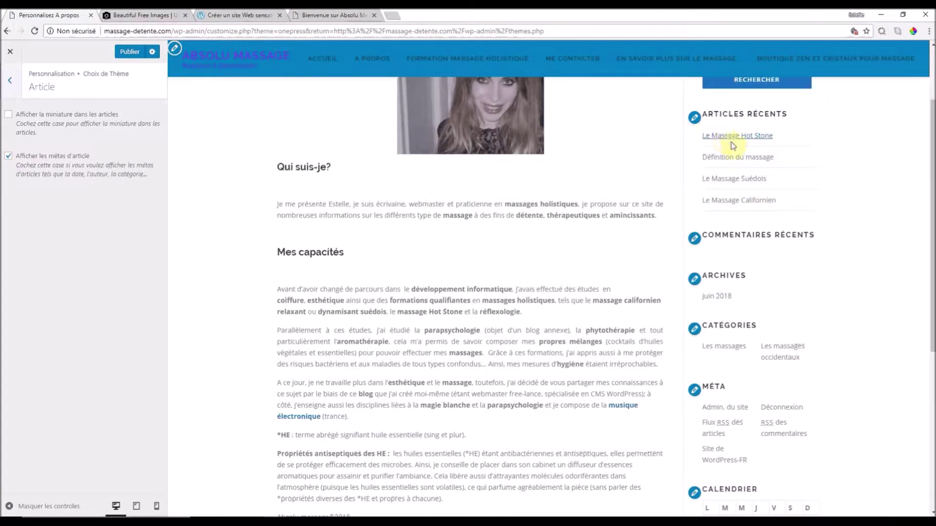
click(736, 137)
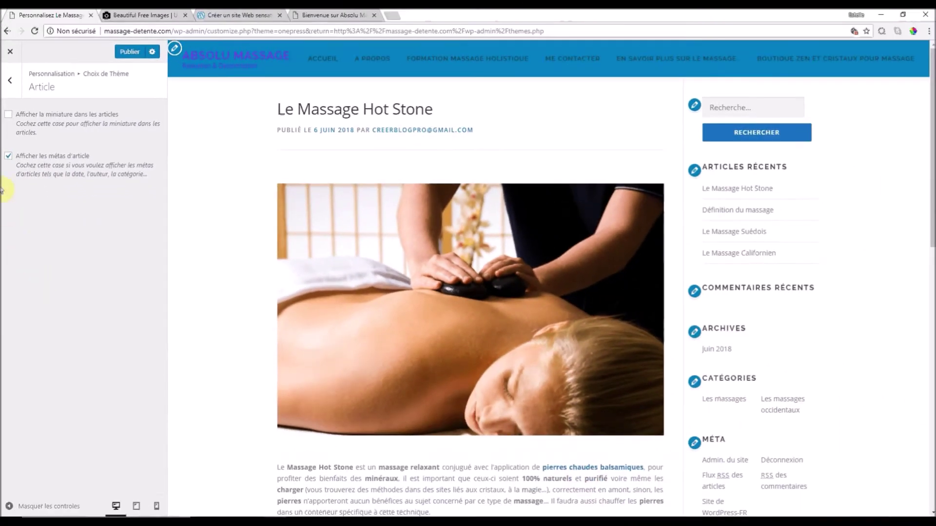
click(8, 157)
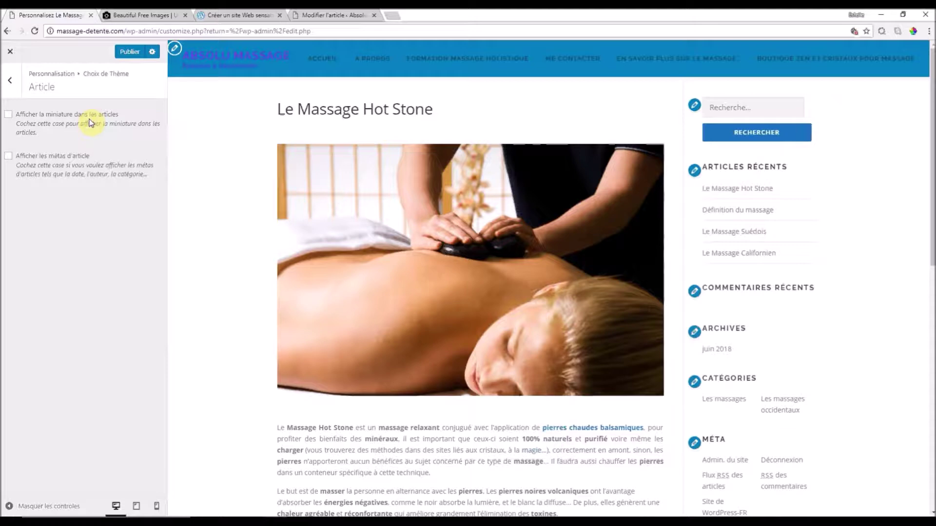
- Check the Le Massage Hot Stone article's featured image in its editor, and enable the thumbnail display in articles in the customizer
click(314, 15)
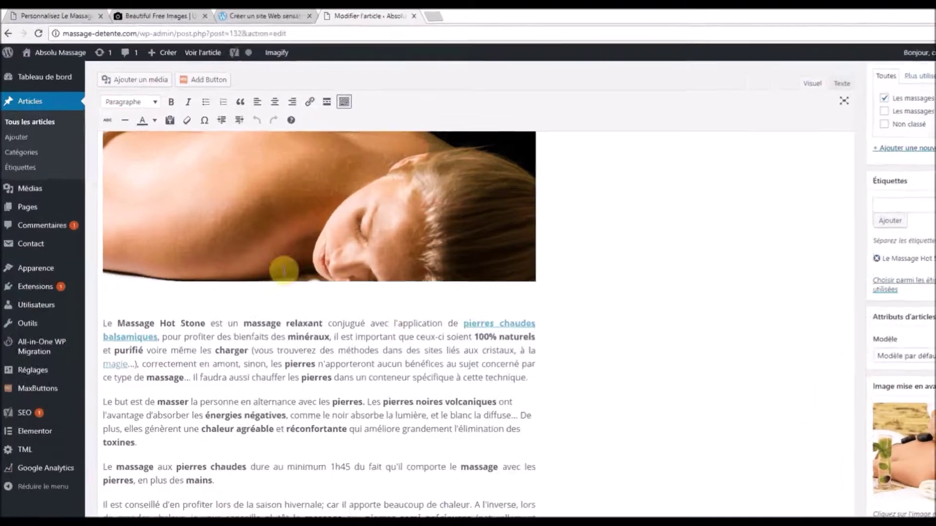
scroll(284, 271, down, 10)
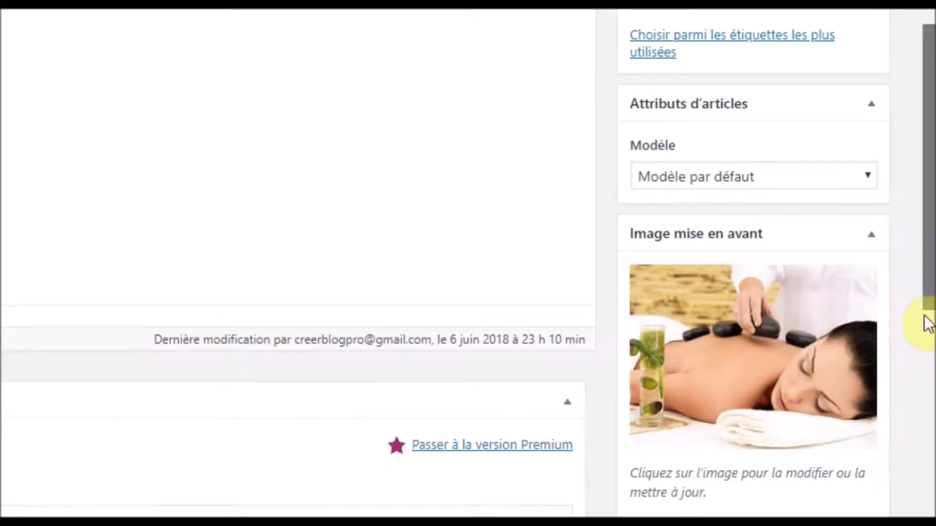
drag(926, 324, 932, 397)
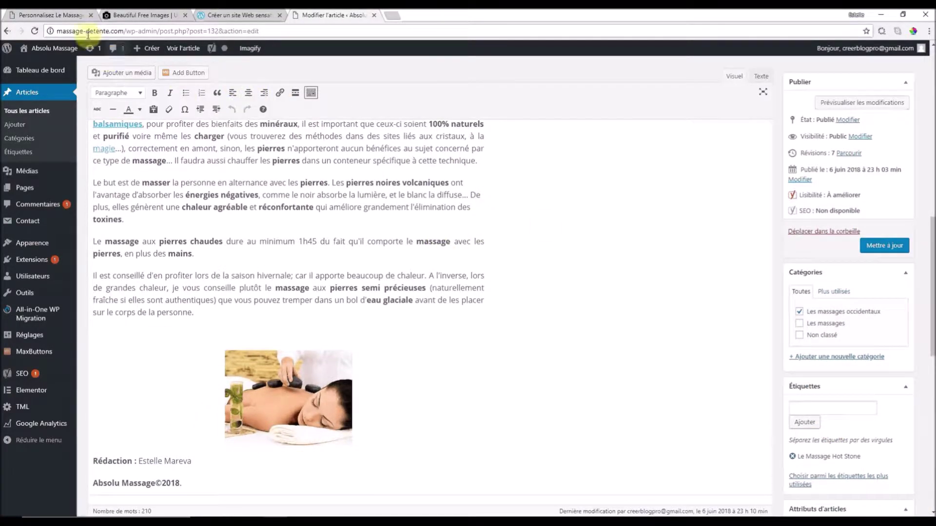
click(37, 11)
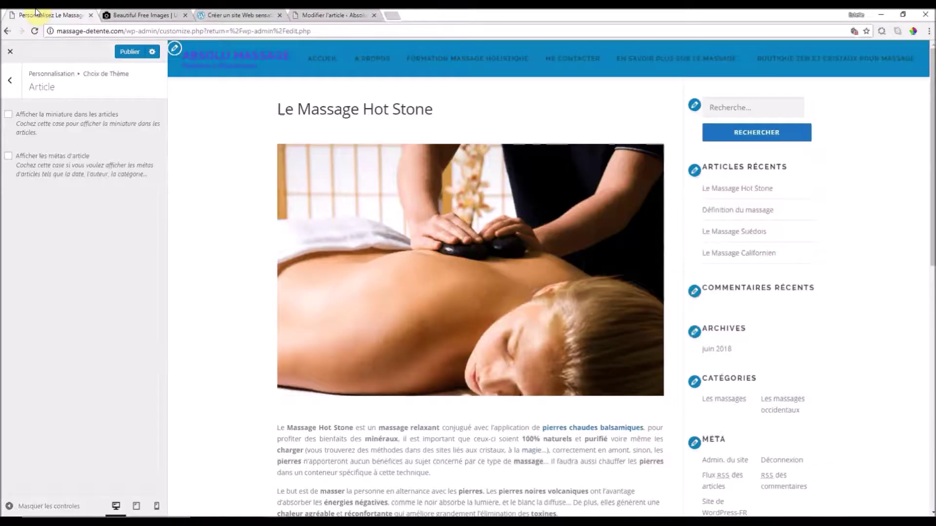
click(8, 116)
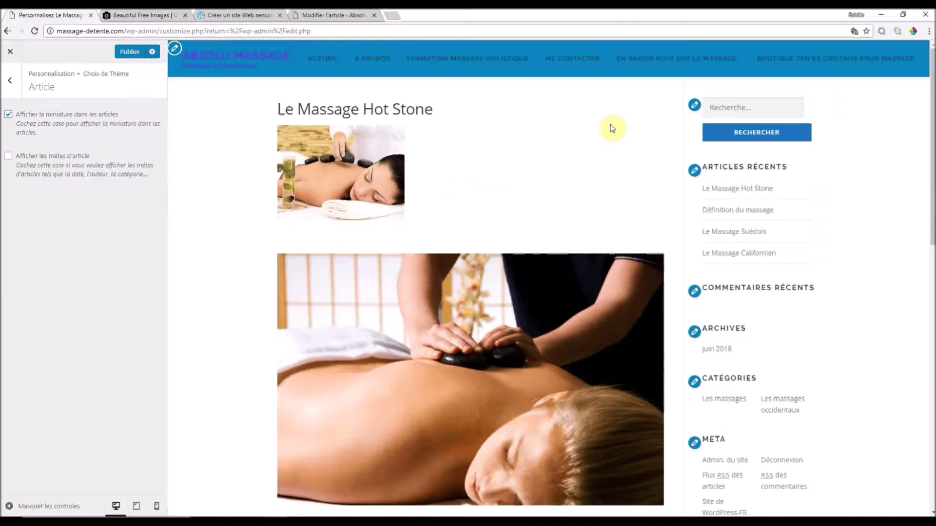
- Examine the article thumbnails on the Les massages category page and compare them with the featured image in the article editor
click(670, 63)
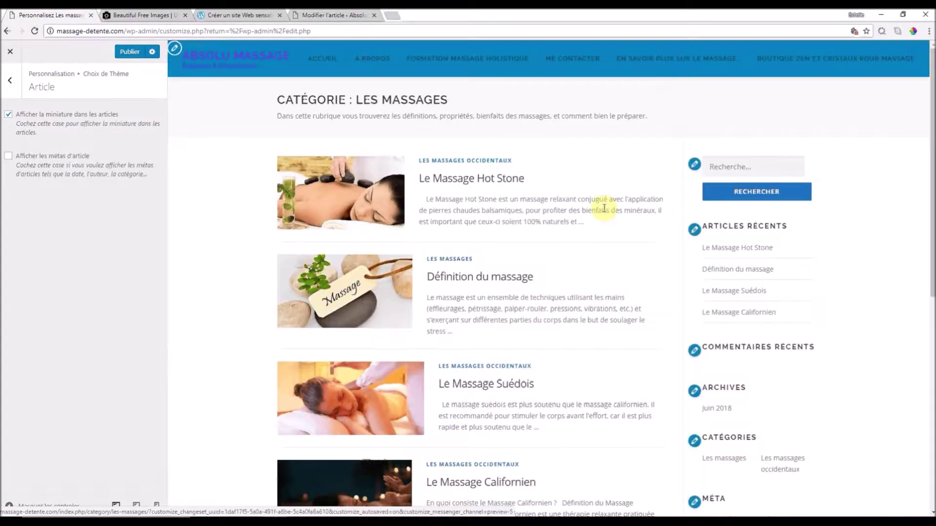
scroll(497, 301, down, 1)
scroll(493, 300, up, 1)
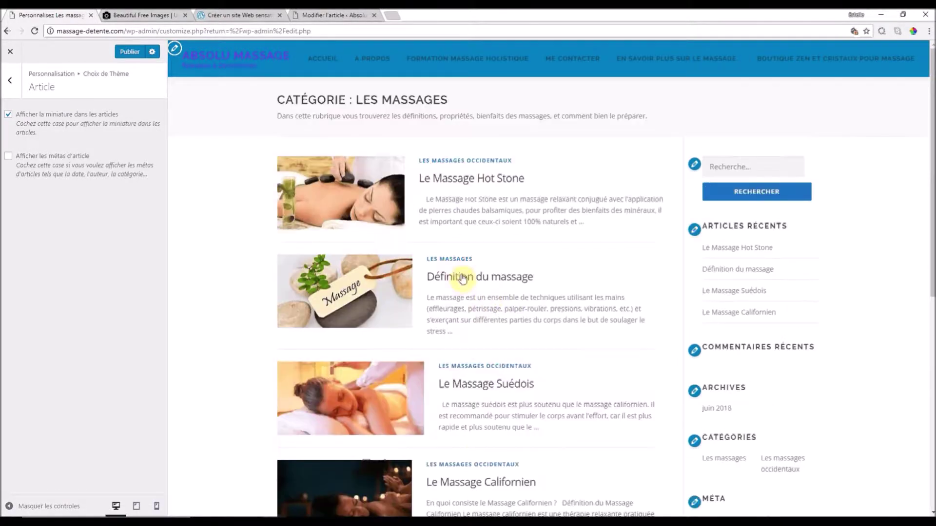
click(347, 15)
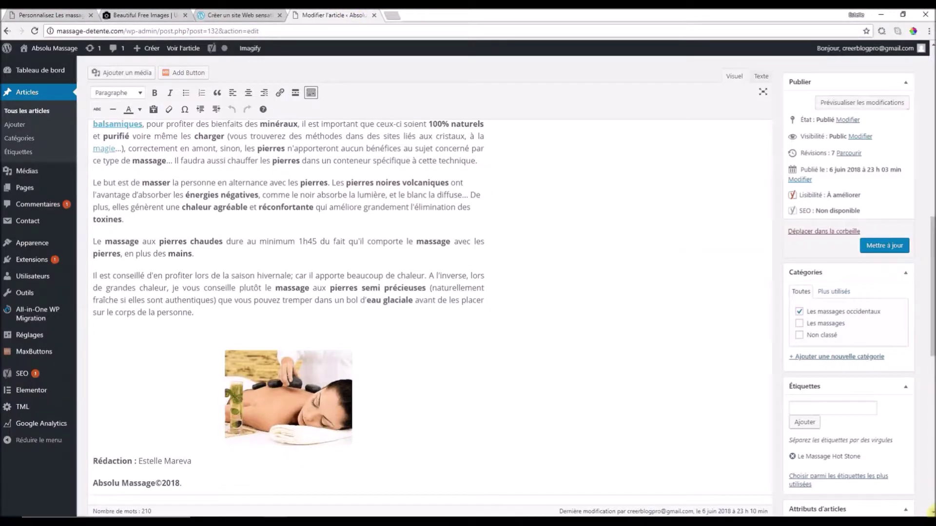
scroll(877, 495, down, 8)
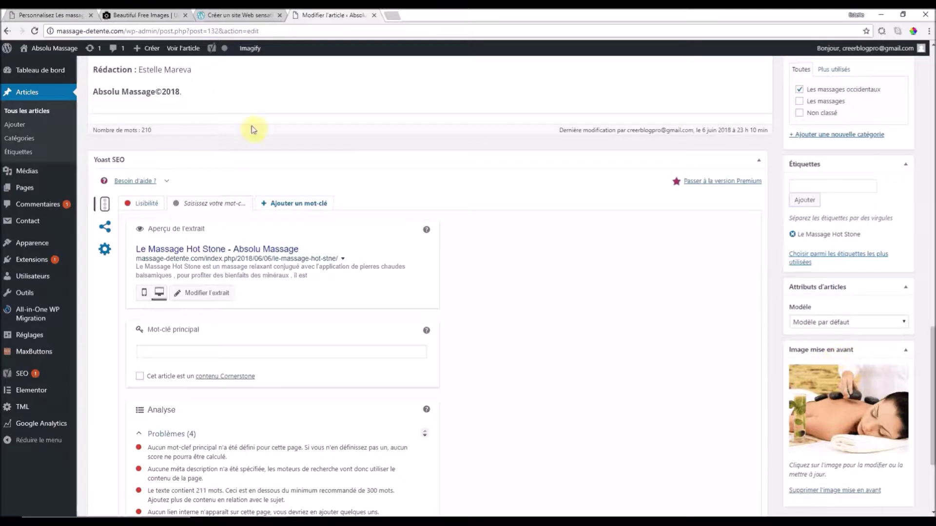
click(45, 15)
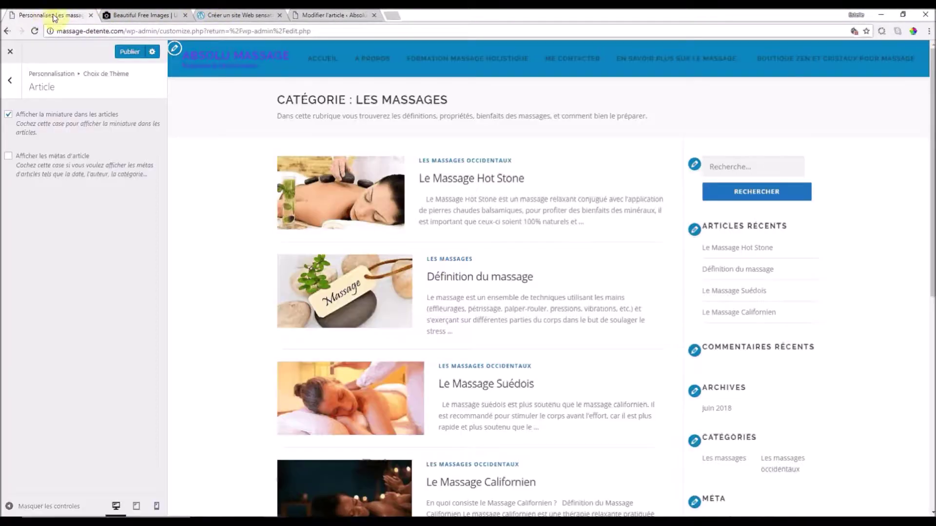
scroll(388, 286, down, 1)
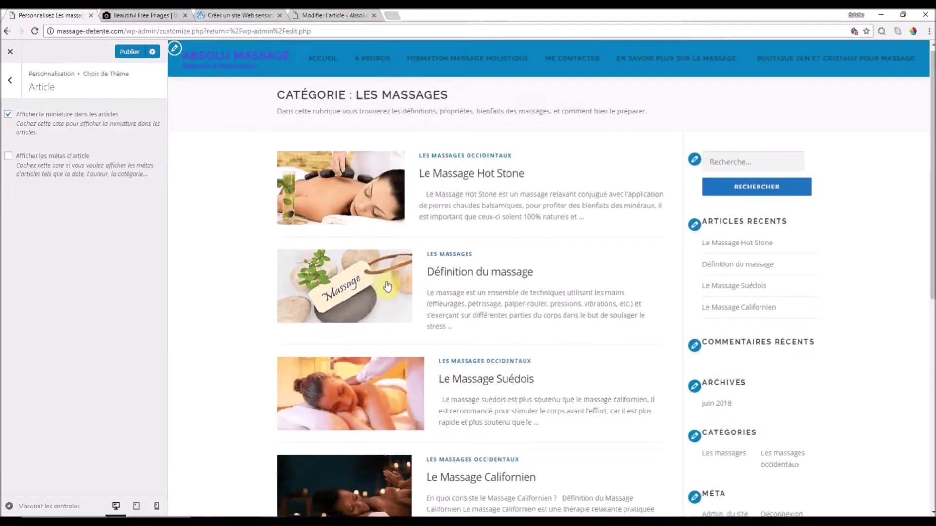
scroll(387, 286, down, 5)
scroll(386, 287, up, 5)
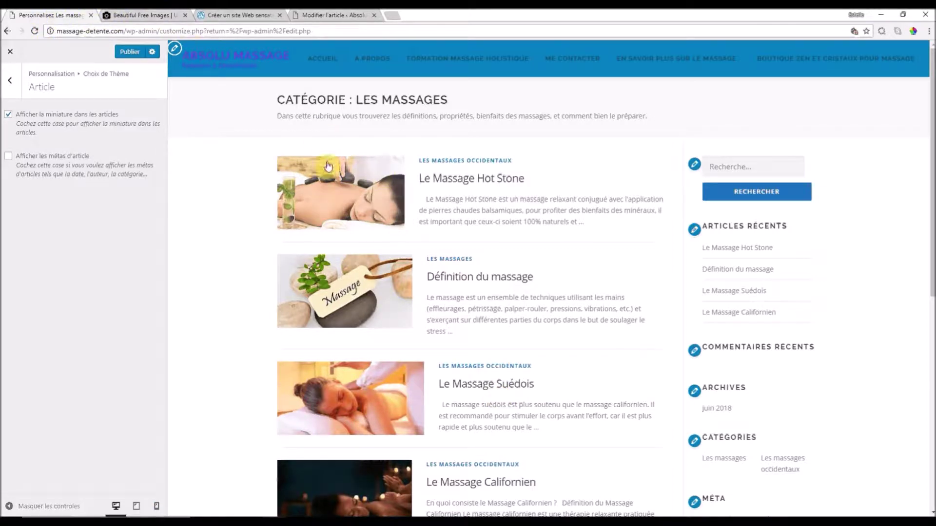
- Preview Le Massage Hot Stone again, turn off the thumbnail display in articles, and recheck the featured image in the editor
click(471, 185)
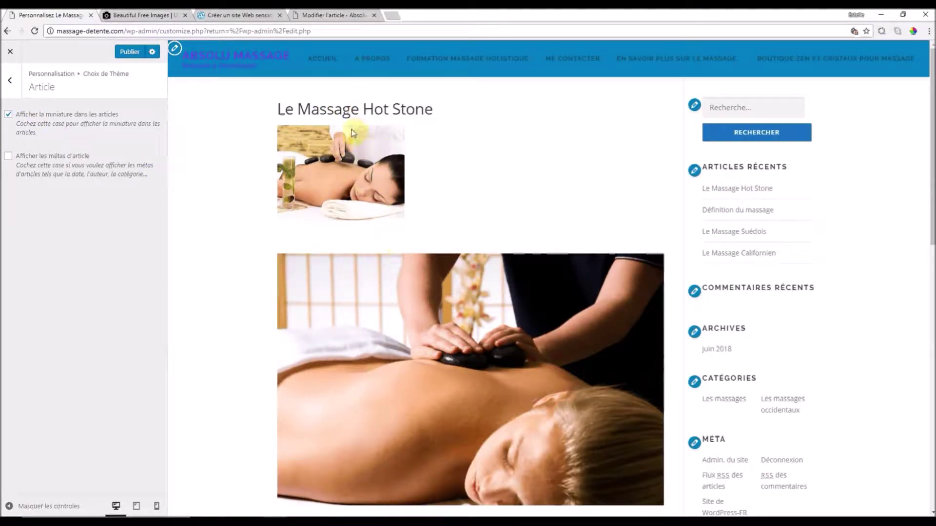
click(10, 119)
click(341, 15)
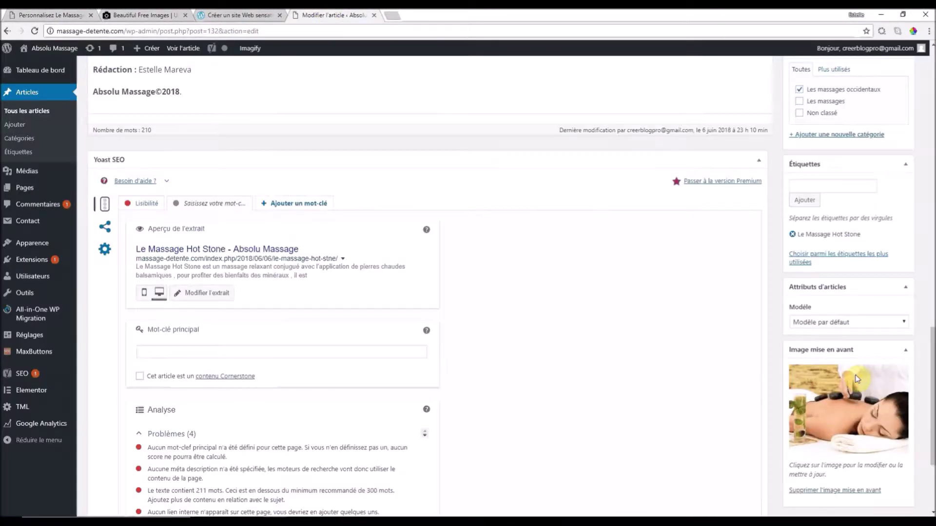
click(69, 15)
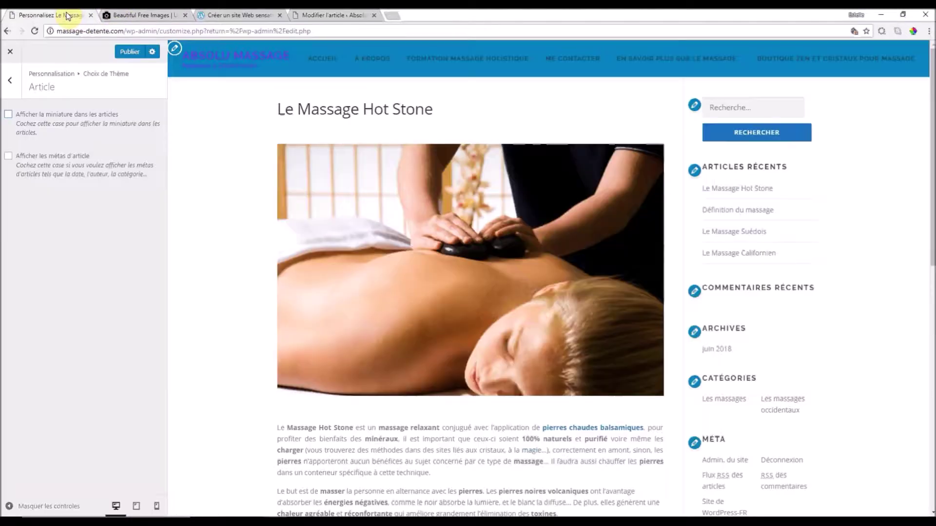
- Review the previewed article's body and publish the article display settings
scroll(555, 418, down, 1)
scroll(555, 416, down, 3)
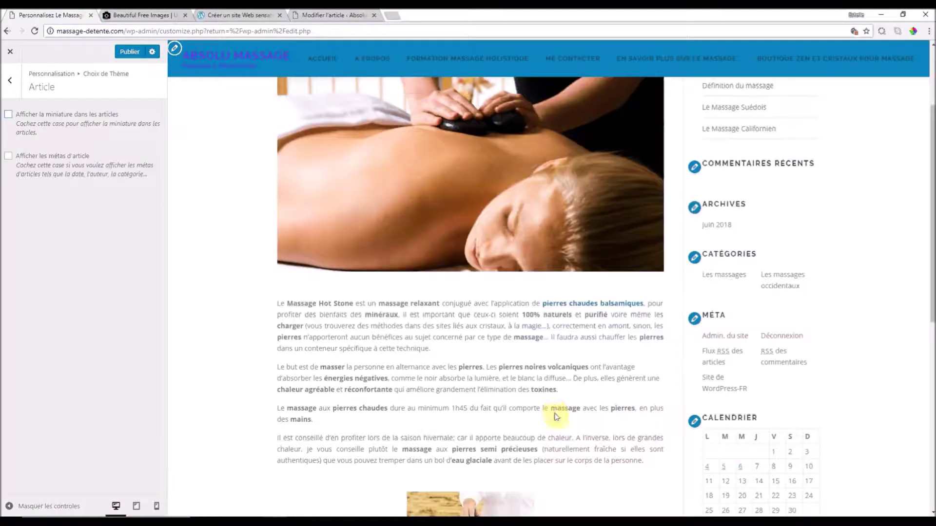
scroll(468, 230, up, 3)
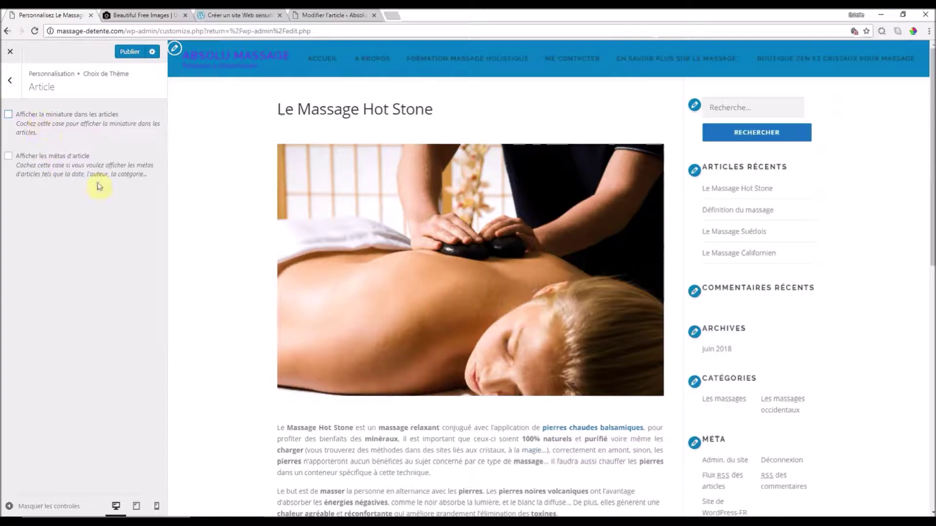
click(129, 51)
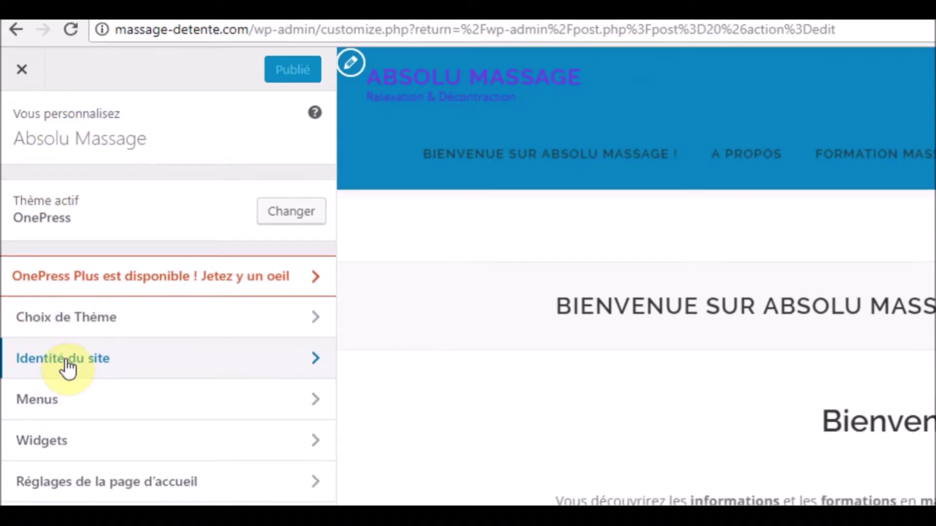
- In the site identity settings, choose the massage figure with turquoise lotus flowers from the media library as the logo
click(69, 369)
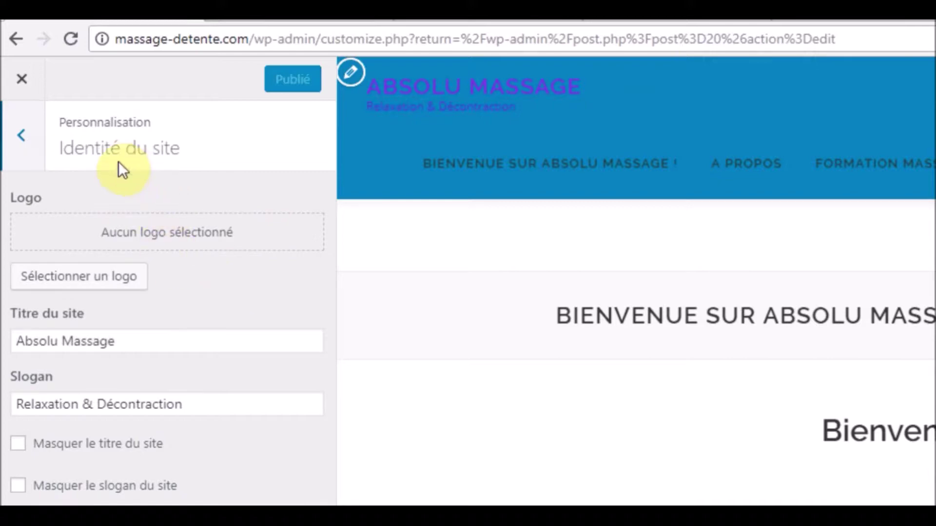
click(103, 284)
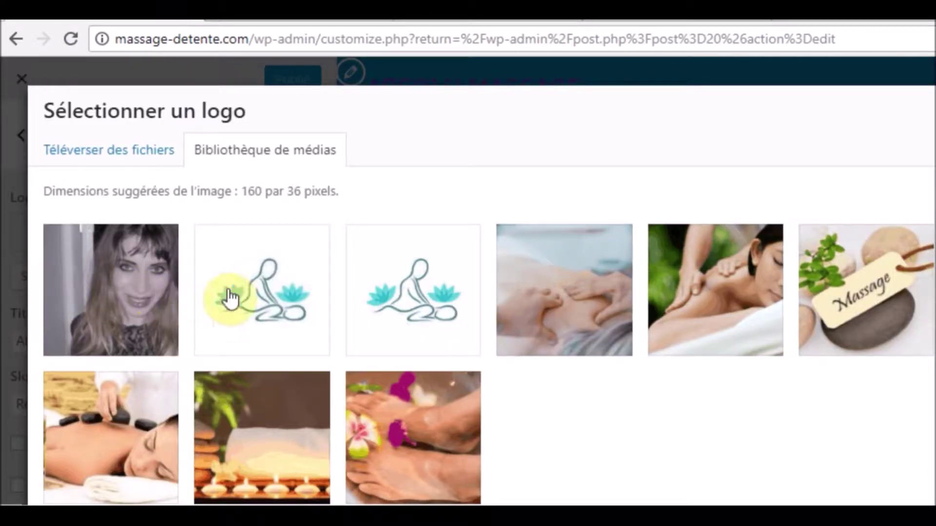
click(260, 306)
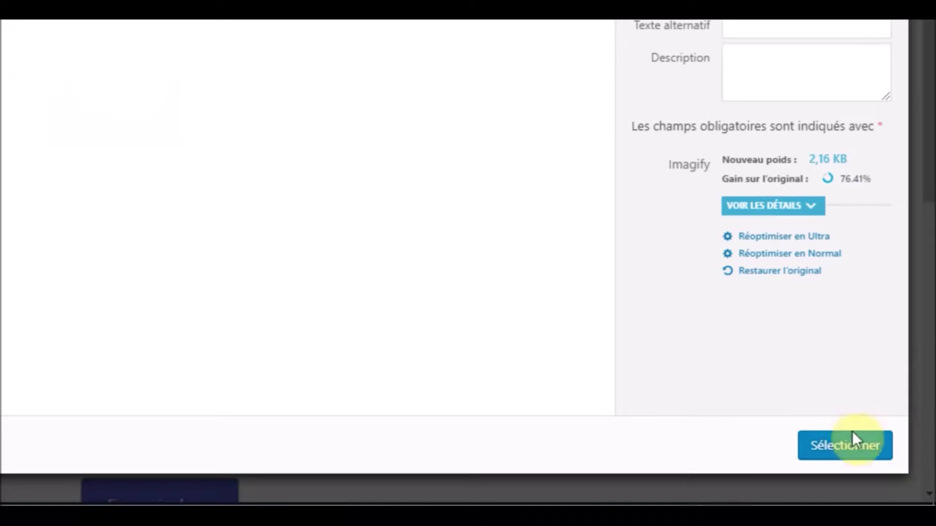
click(861, 448)
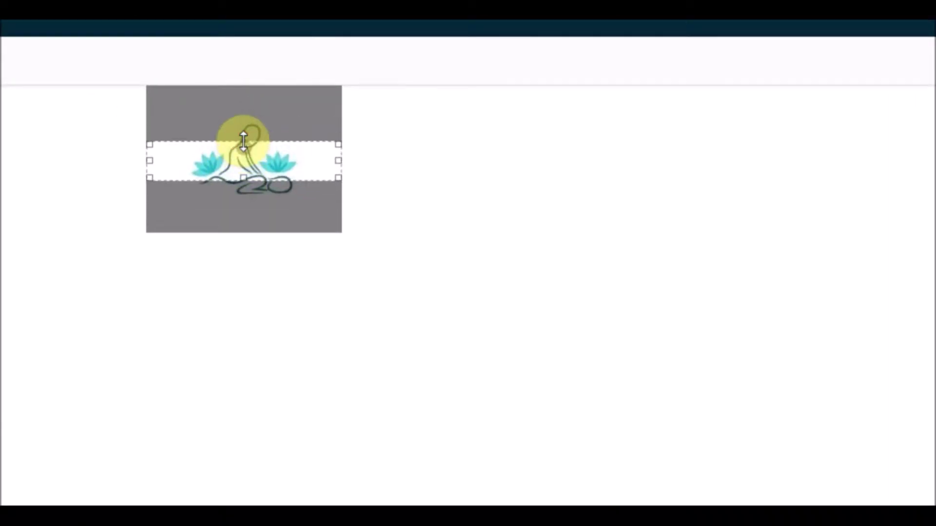
- Crop the logo image closely around the massage figure and lotus flowers, and apply the crop
drag(244, 128, 243, 113)
drag(243, 194, 242, 211)
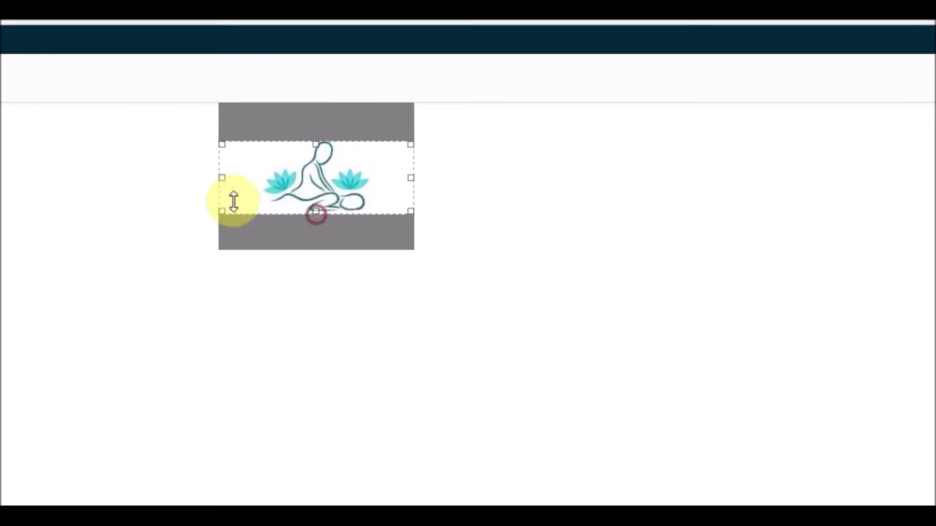
drag(238, 178, 267, 177)
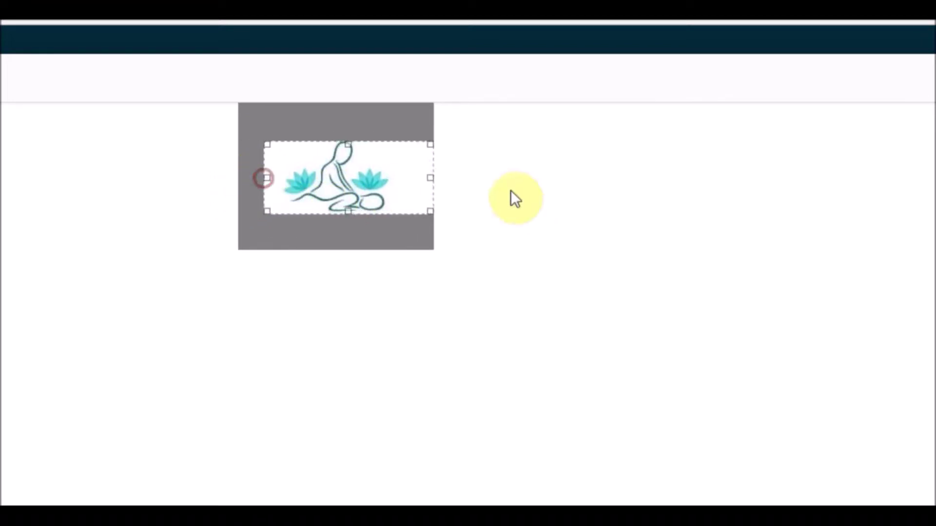
drag(430, 177, 398, 176)
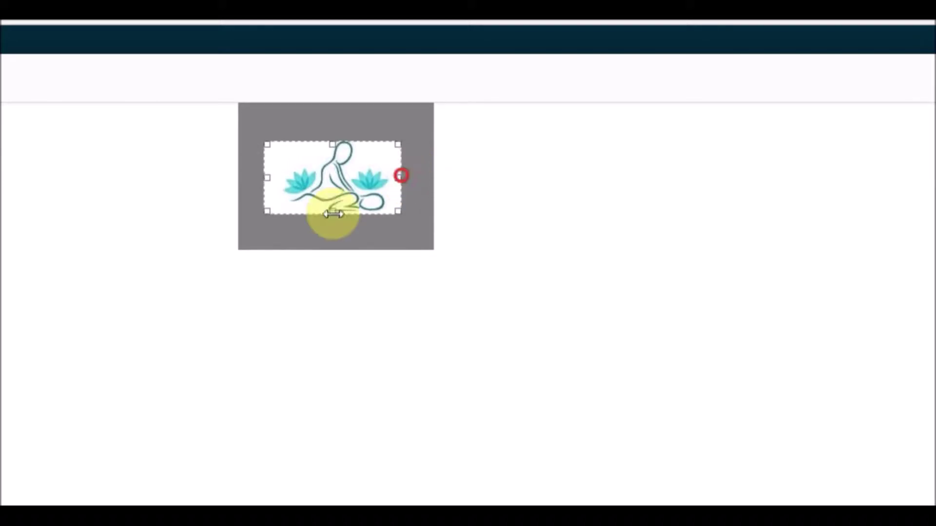
drag(334, 212, 338, 217)
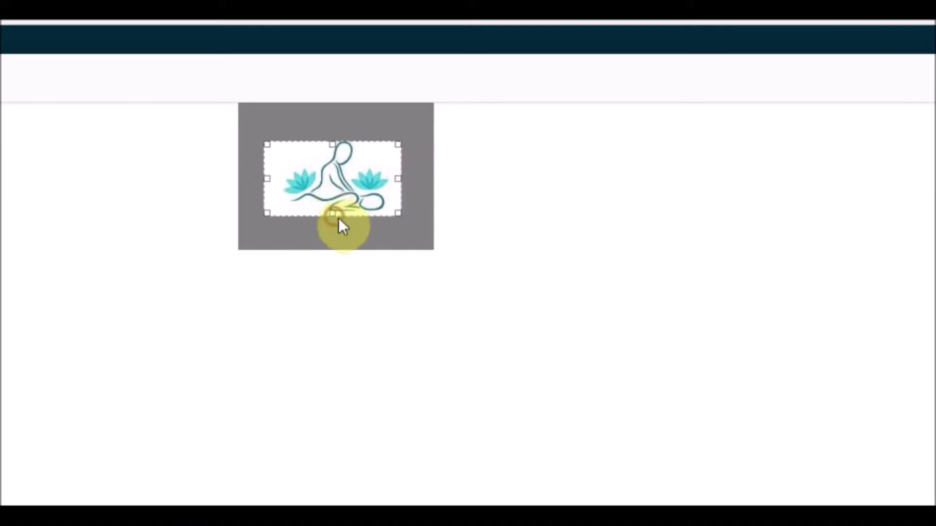
drag(333, 145, 335, 142)
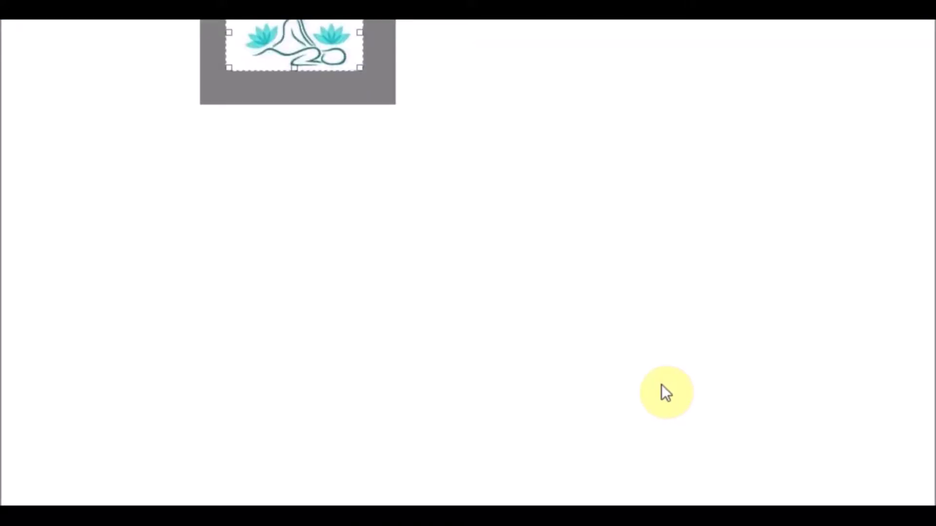
click(678, 443)
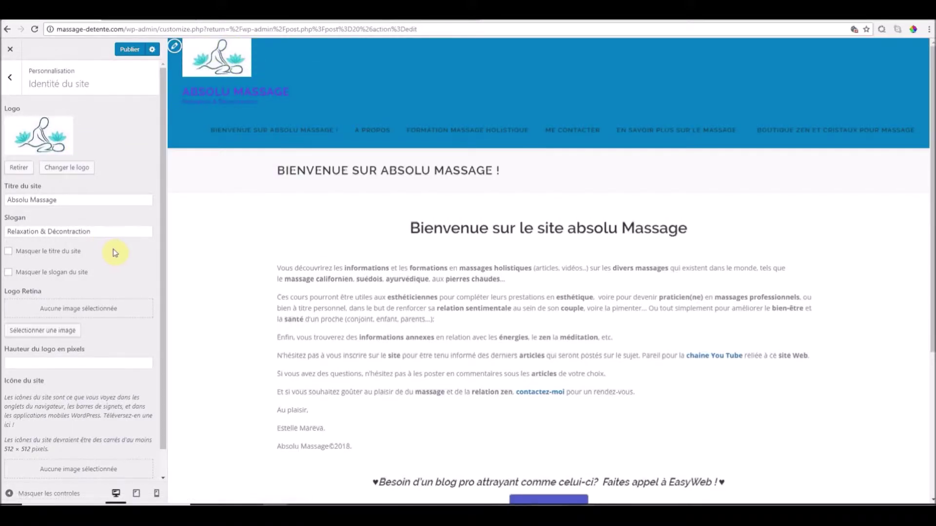
- Test hiding the site title and slogan, keep both displayed, and publish the site identity settings
drag(7, 198, 63, 199)
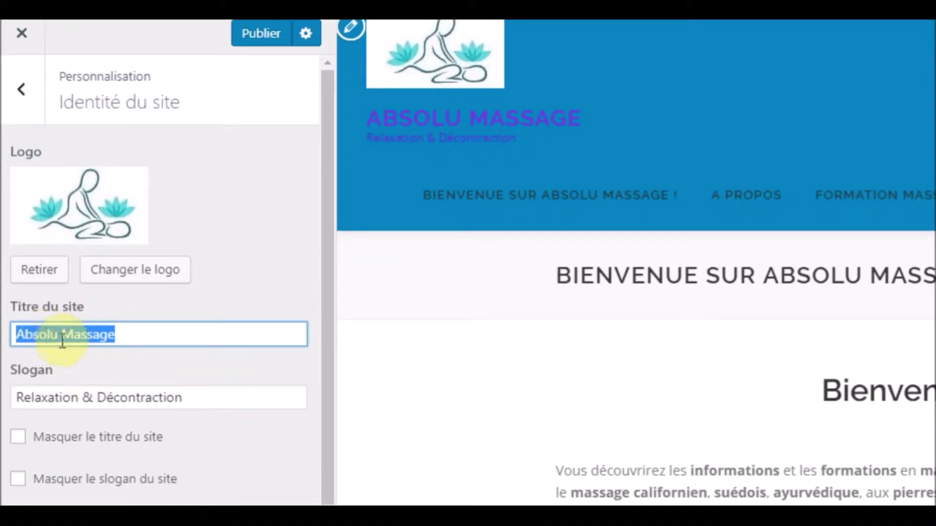
click(125, 341)
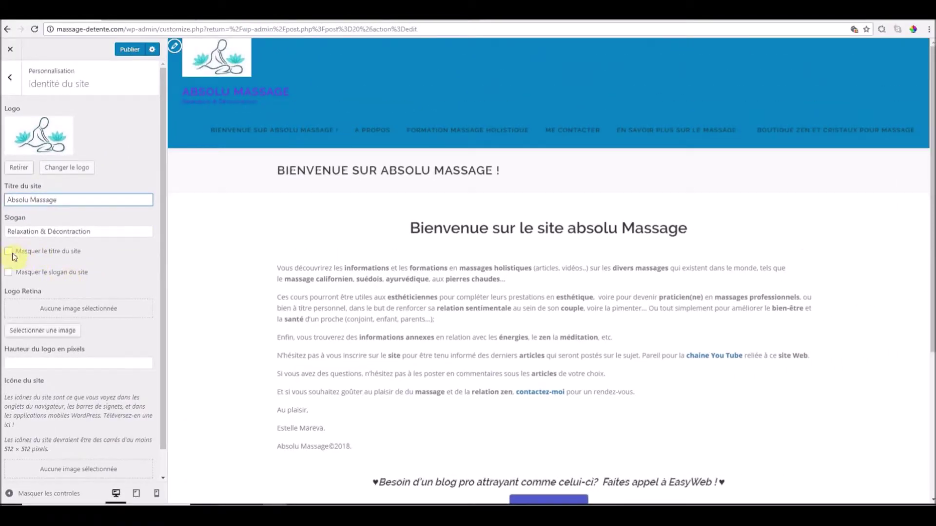
click(10, 275)
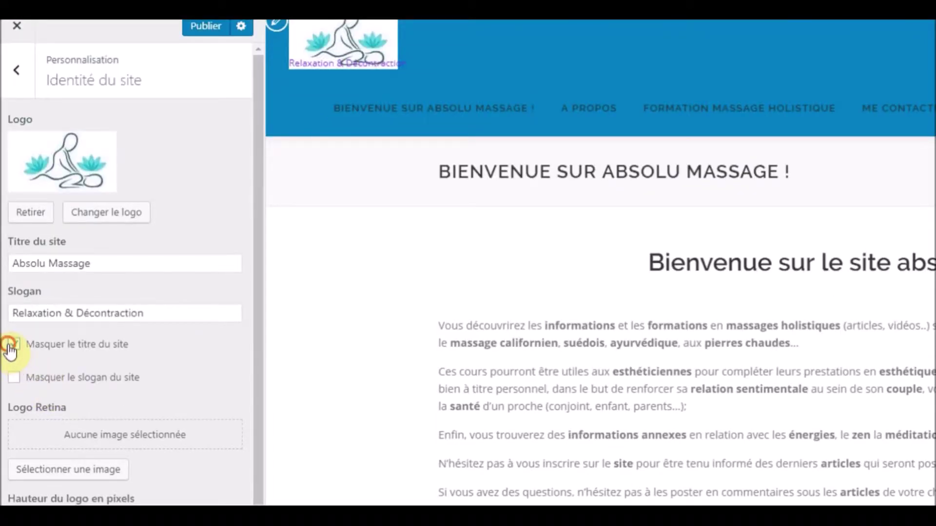
click(12, 384)
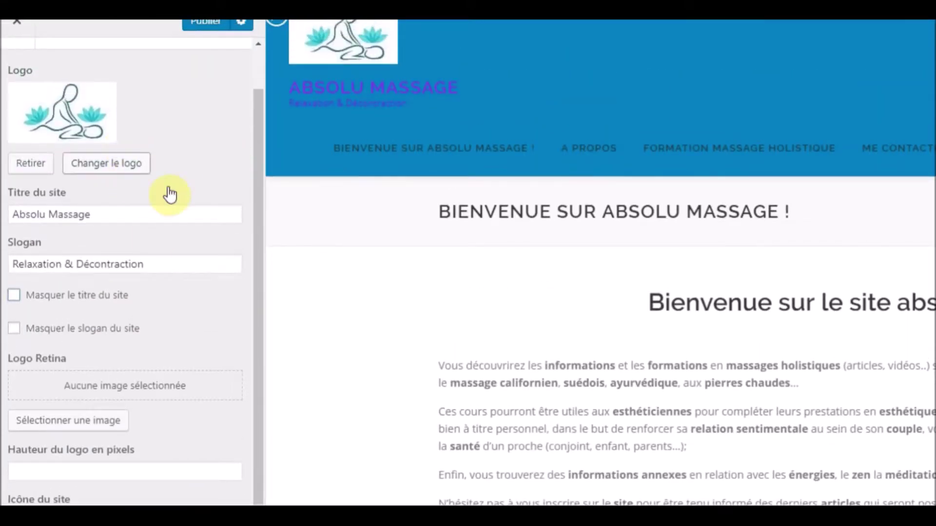
scroll(182, 172, up, 2)
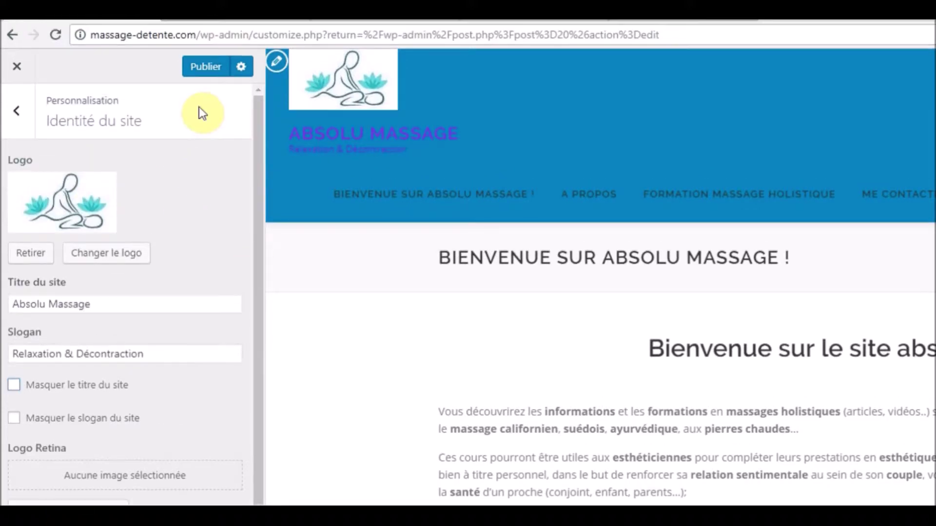
click(201, 69)
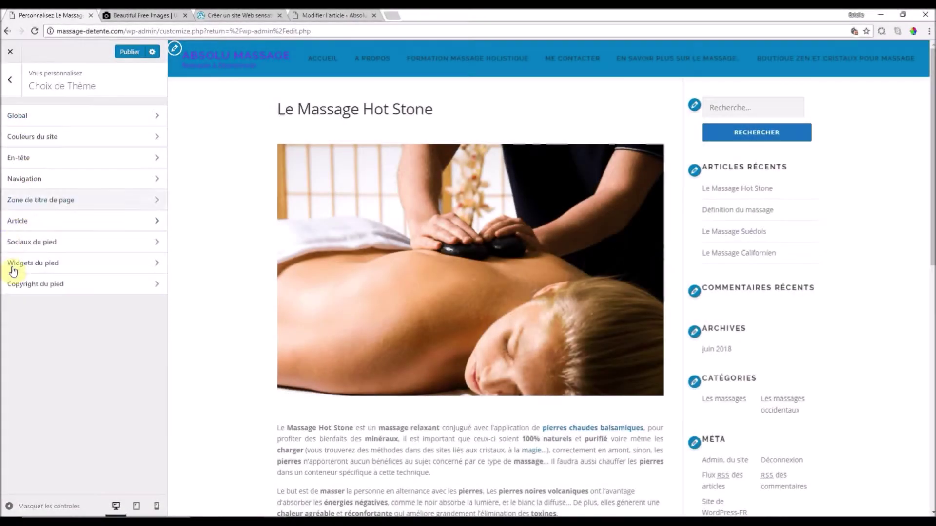
- In the theme's footer social settings, change the social section title to "Nous suivre"
click(31, 243)
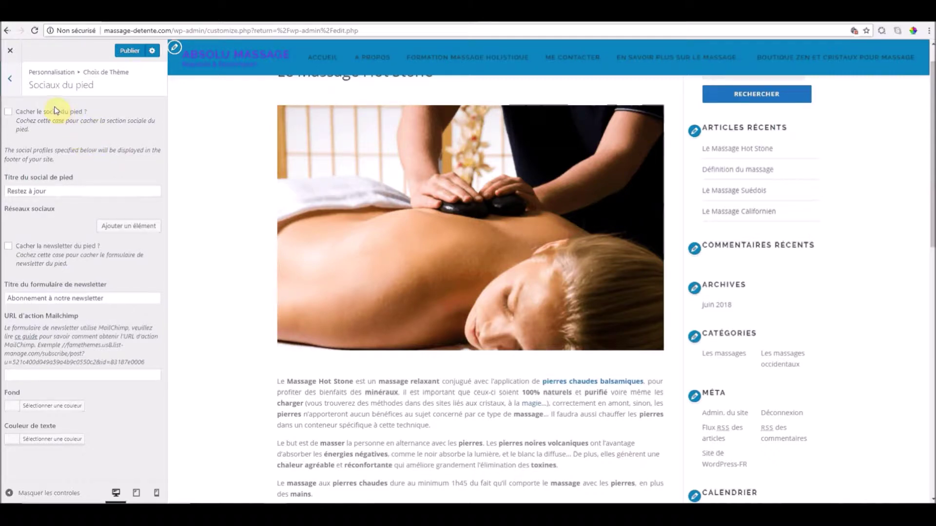
scroll(535, 402, down, 1)
scroll(535, 402, down, 15)
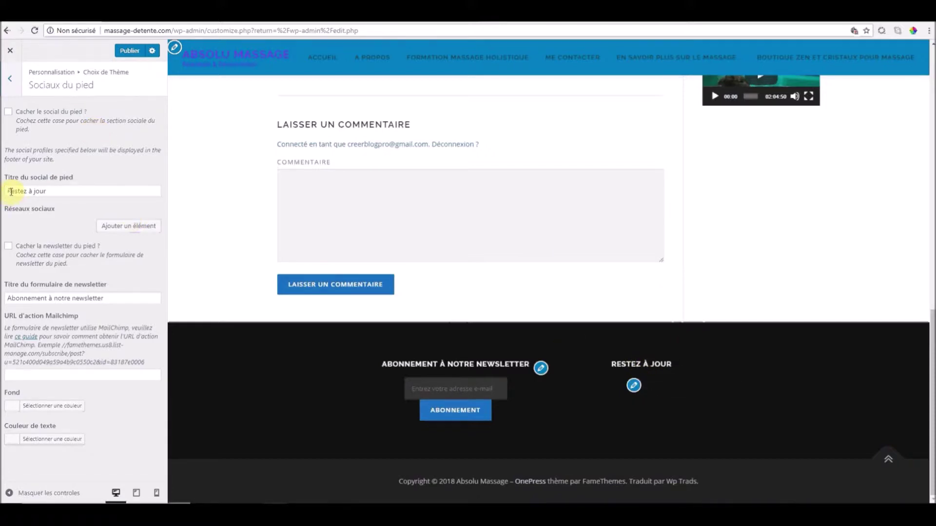
drag(8, 191, 57, 203)
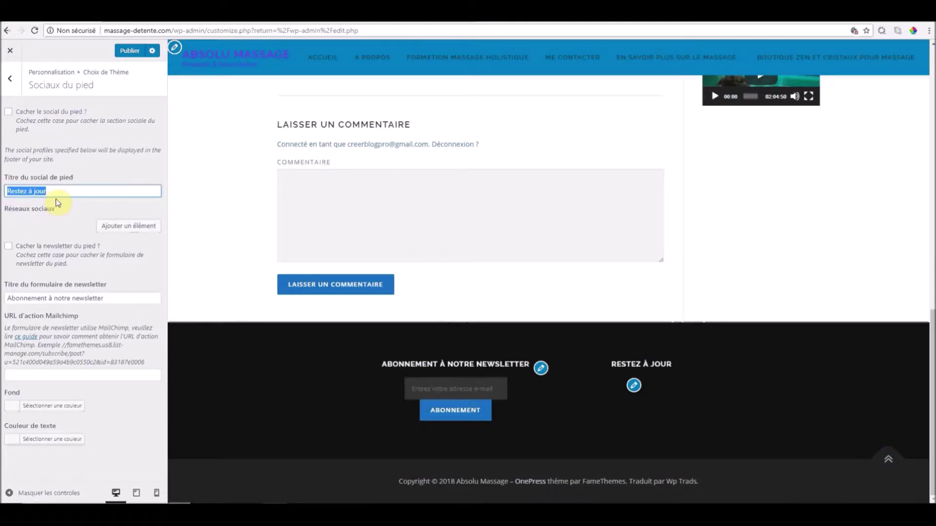
drag(58, 202, 57, 192)
click(57, 194)
key(BackSpace)
key(BackSpace)
key(BackSpace)
key(BackSpace)
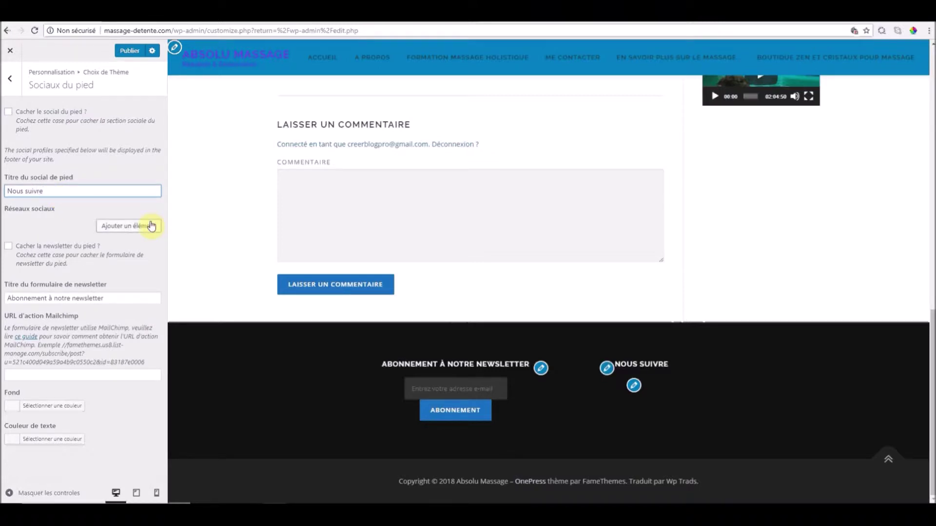
- Add a social network item to the footer and name it "Google+"
click(119, 227)
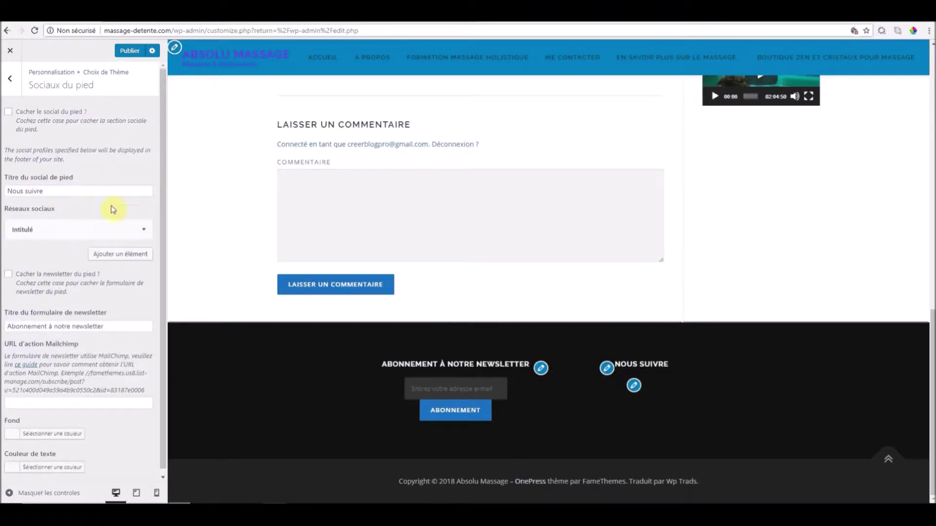
click(139, 239)
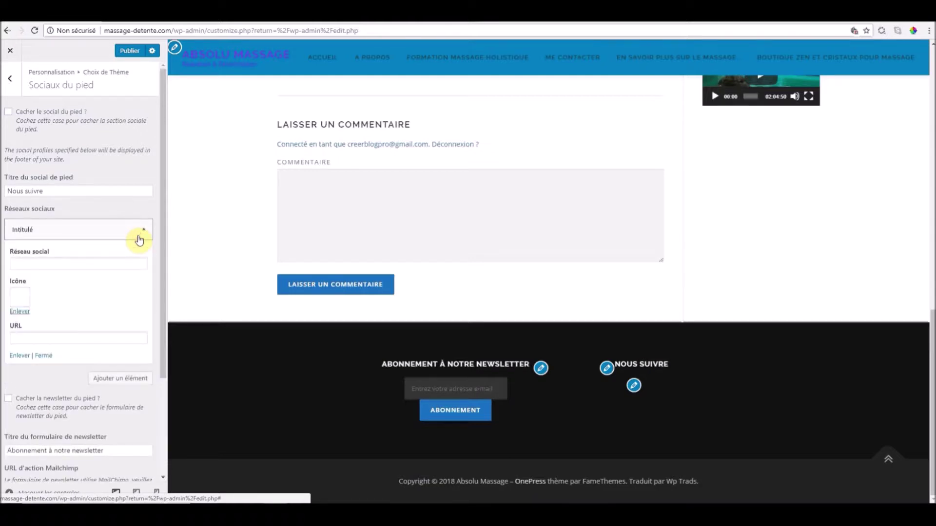
click(35, 264)
text(Google)
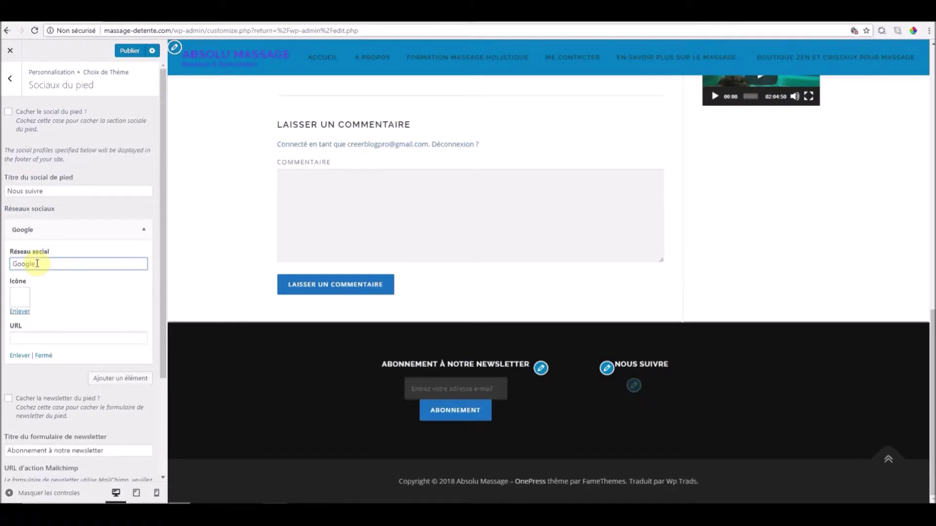
text(+)
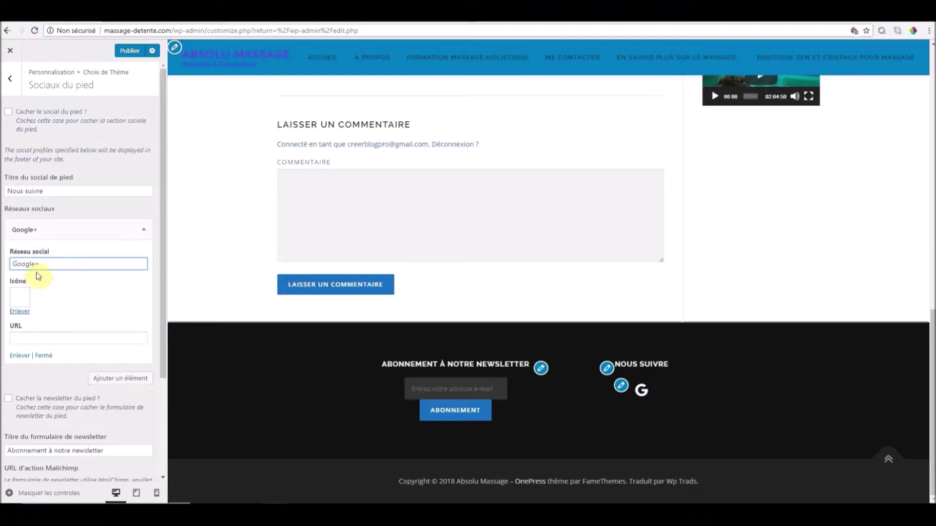
- Try the plain G+ icon from Font Awesome for the Google+ item, and replace it with the square Google+ icon
click(23, 301)
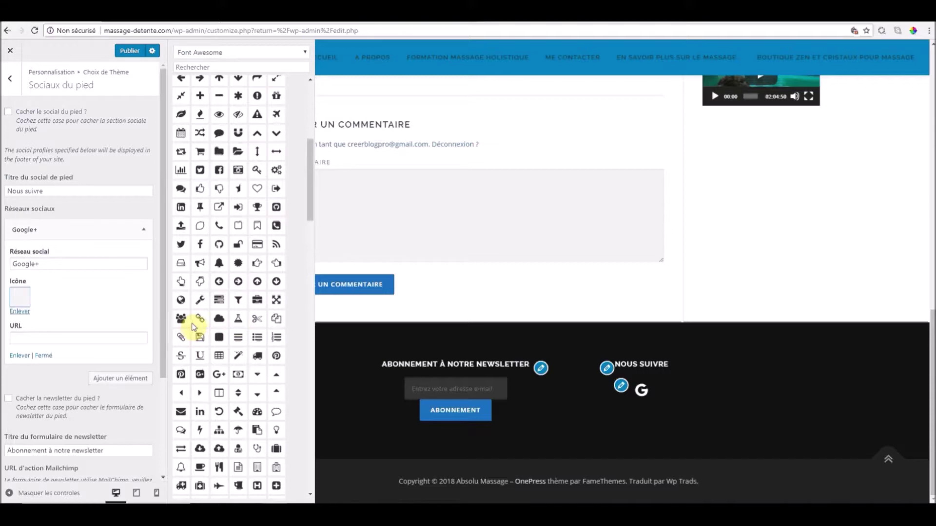
scroll(263, 341, down, 2)
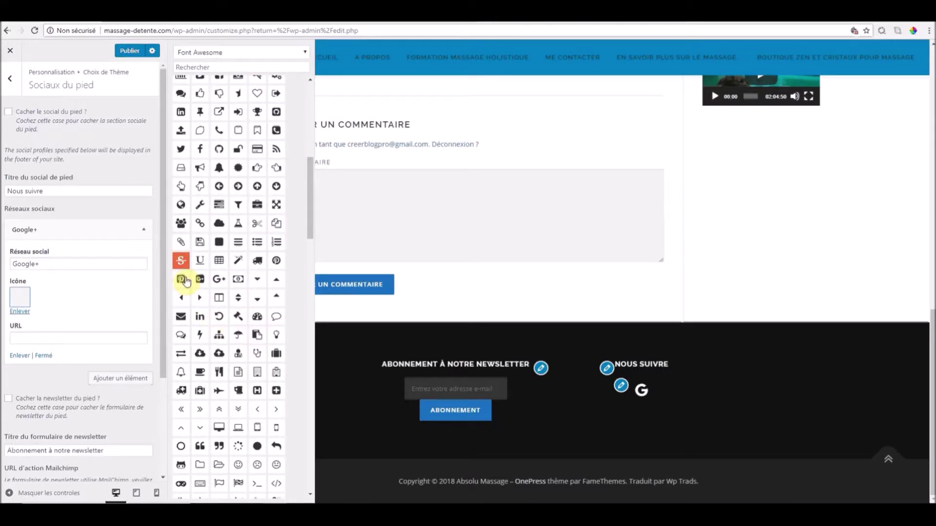
click(219, 285)
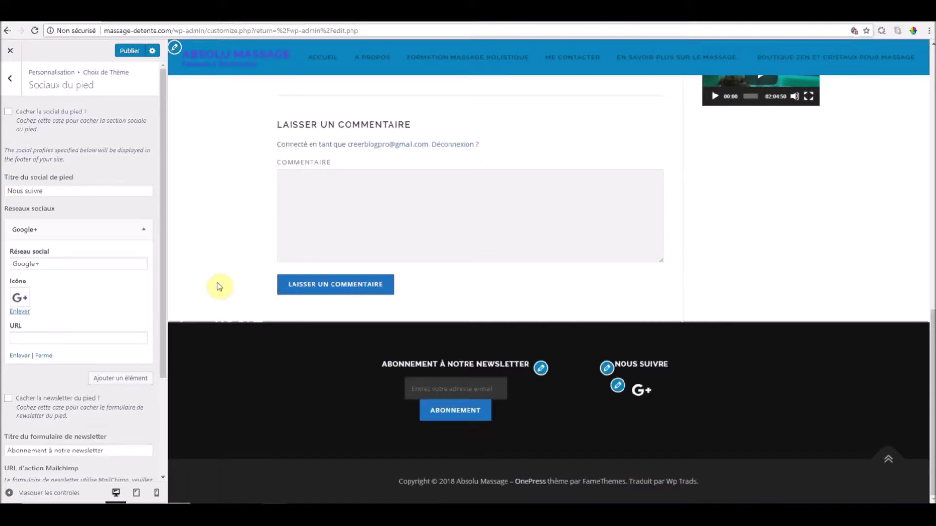
click(19, 297)
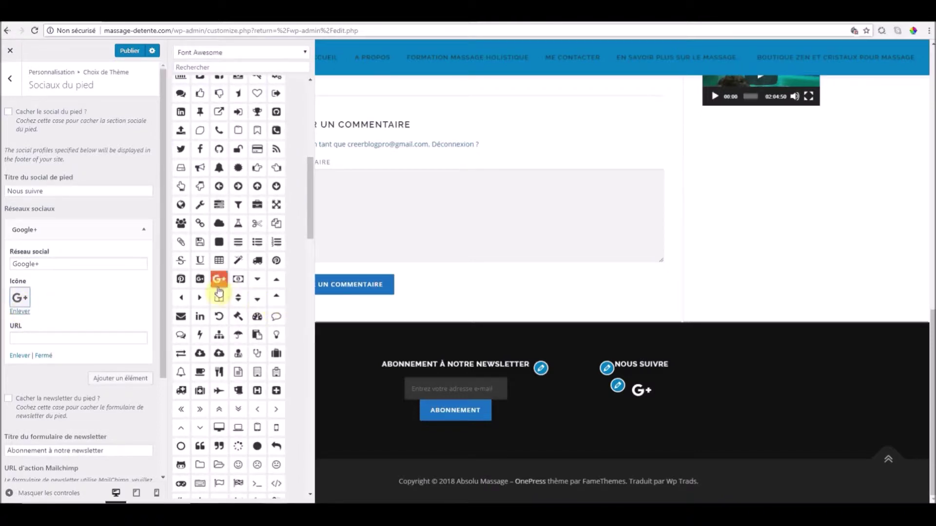
click(200, 281)
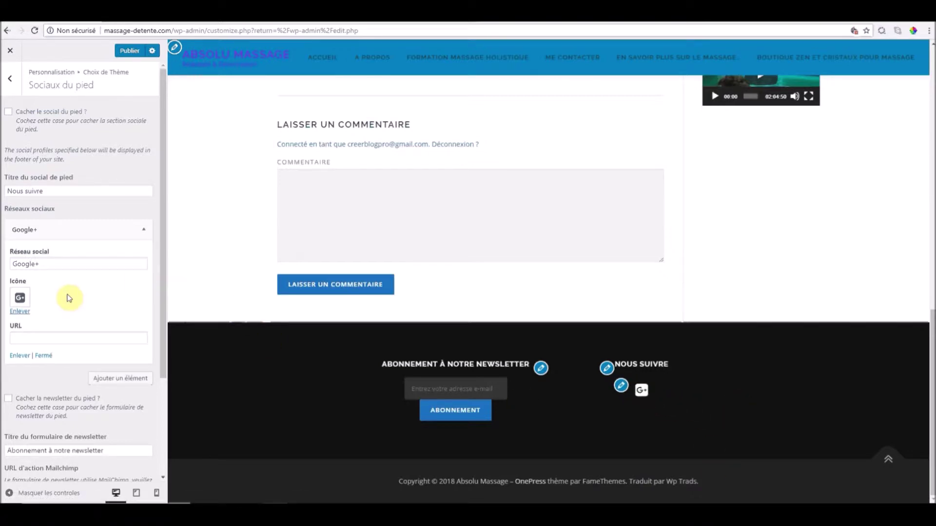
- Copy the address of the Google+ profile page in the browser and paste it as the Google+ item's URL
click(16, 338)
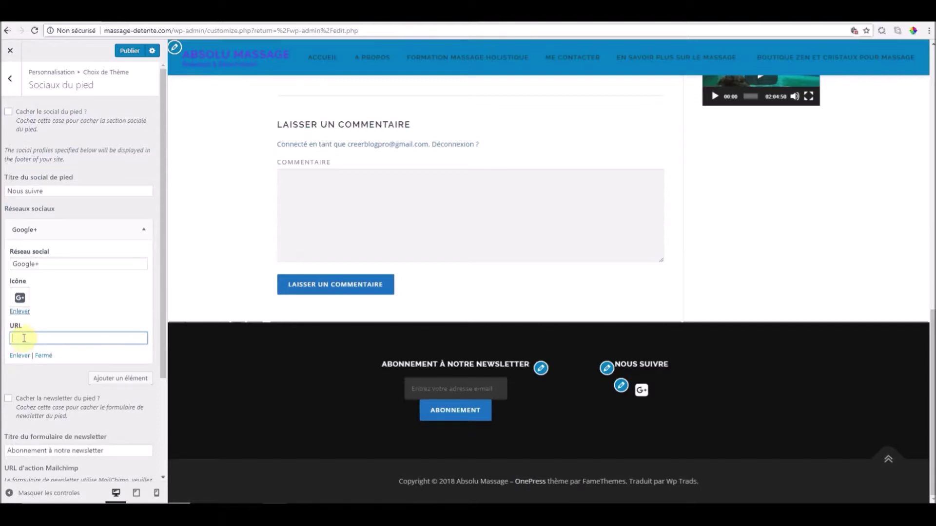
click(400, 12)
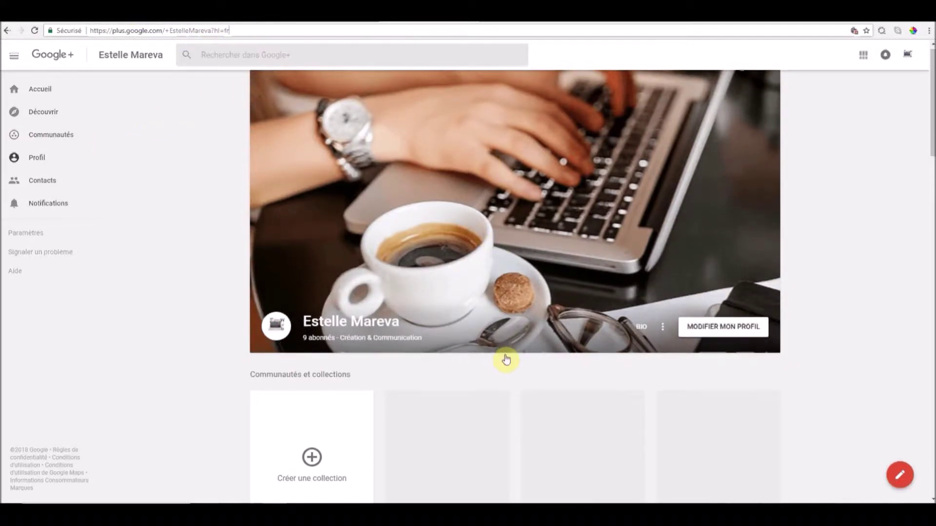
scroll(502, 359, down, 8)
scroll(282, 167, up, 8)
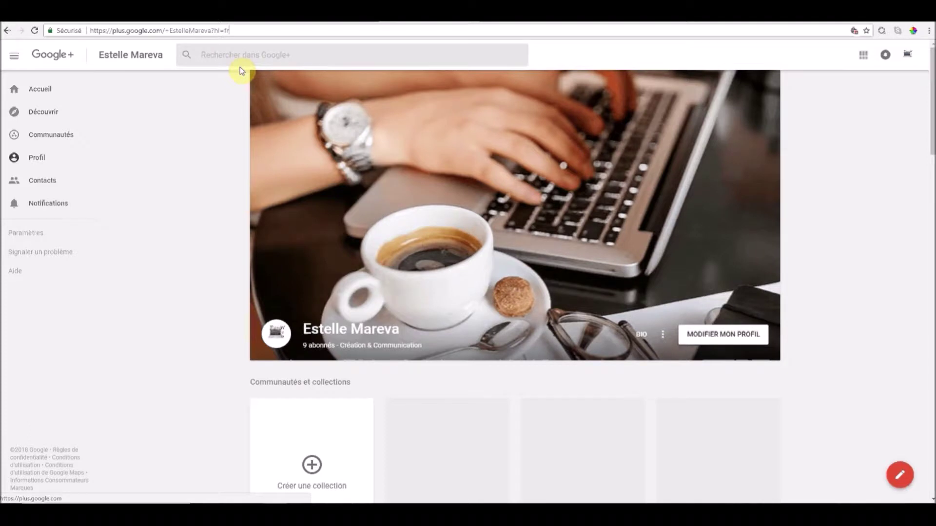
click(235, 31)
key(ctrl+c)
right_click(104, 31)
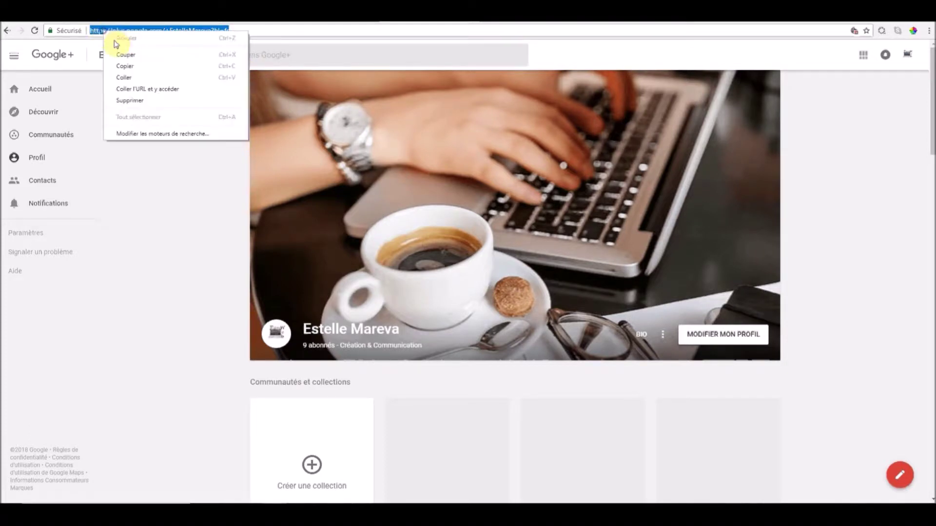
click(129, 67)
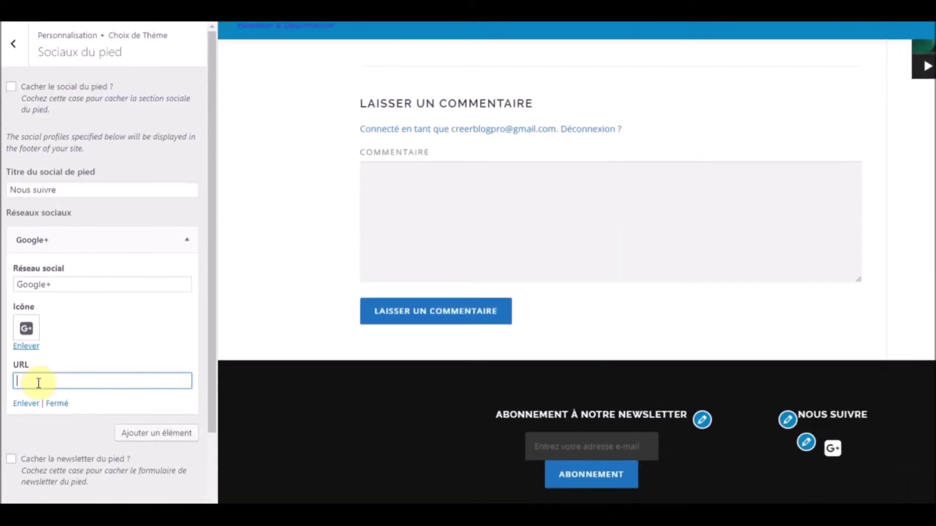
right_click(52, 411)
click(77, 489)
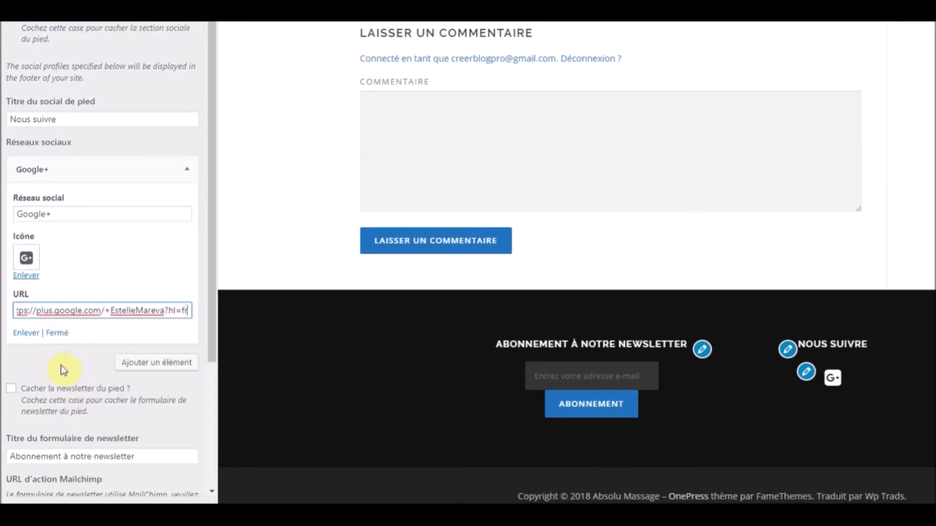
- Close the Google+ item and test its footer link on the reloaded live site, returning to the customizer
click(59, 336)
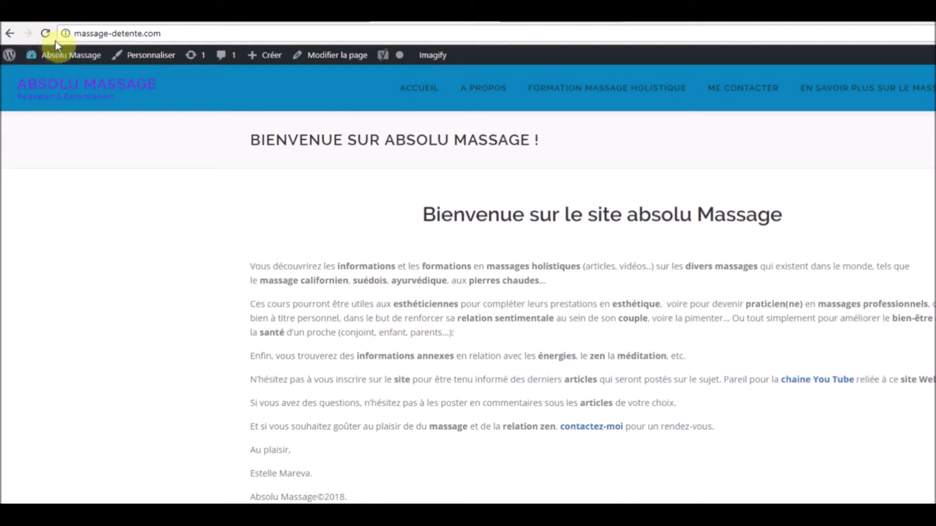
click(49, 35)
scroll(671, 347, down, 5)
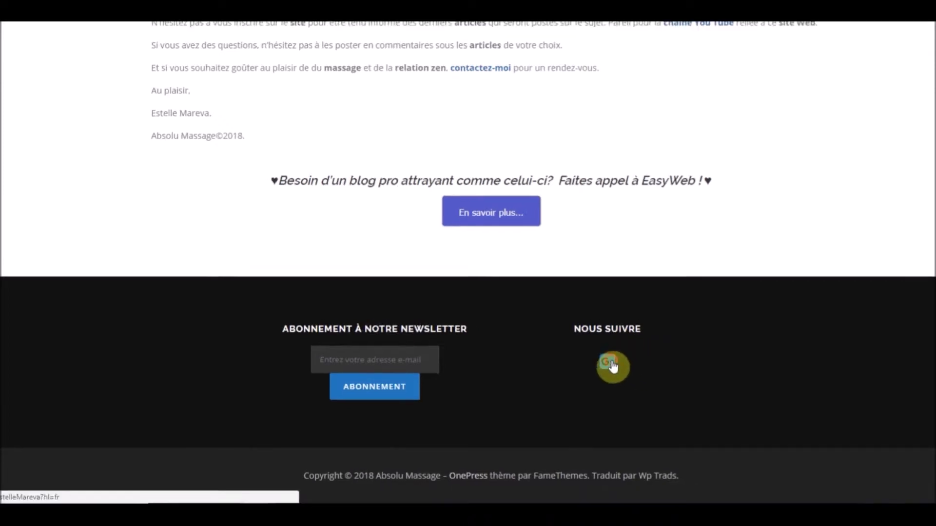
click(630, 363)
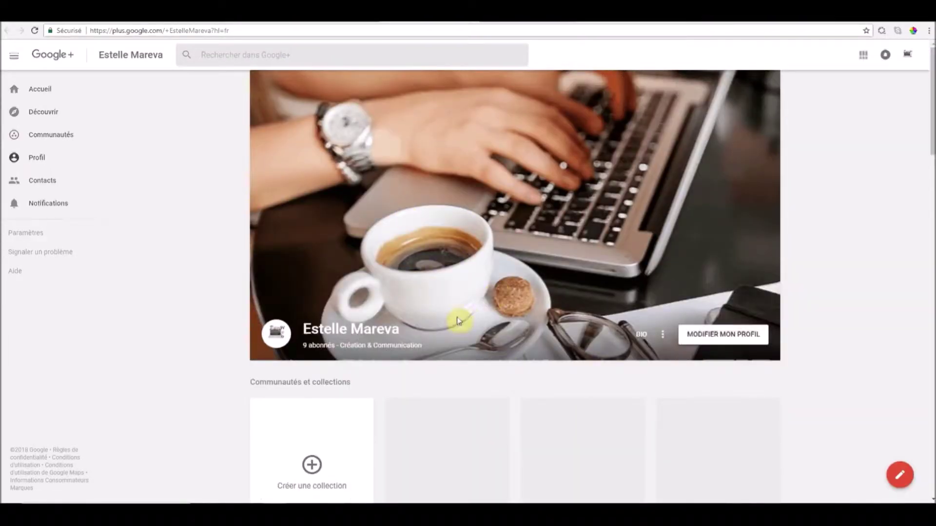
click(49, 22)
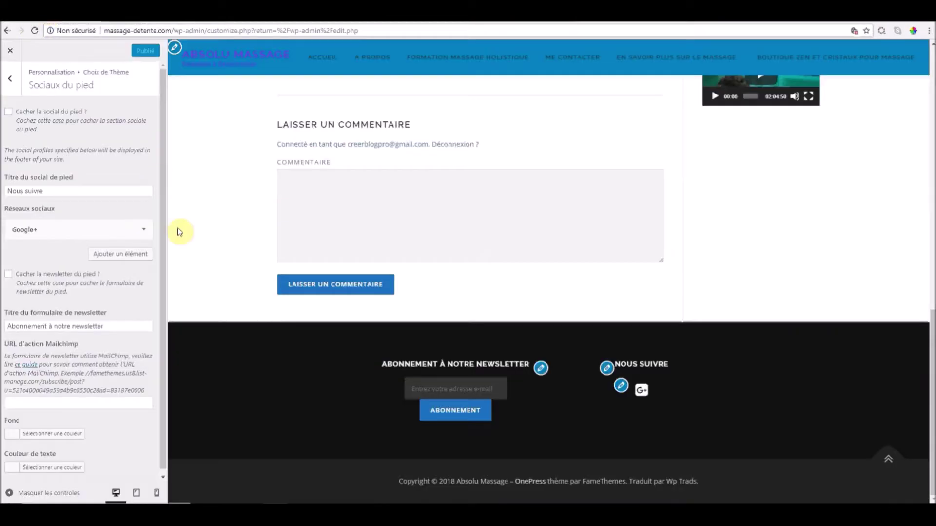
- Add a second social network item to the footer and name it "Facebook"
click(116, 254)
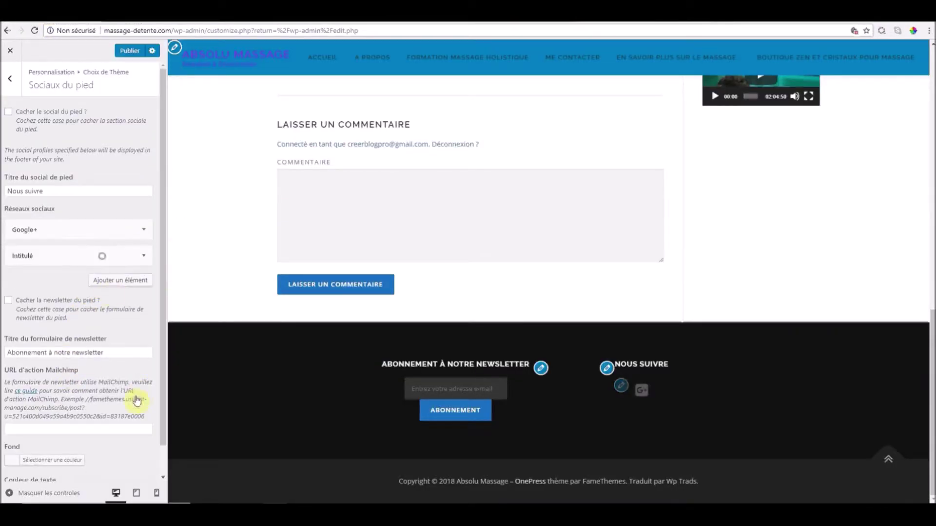
click(115, 262)
click(43, 289)
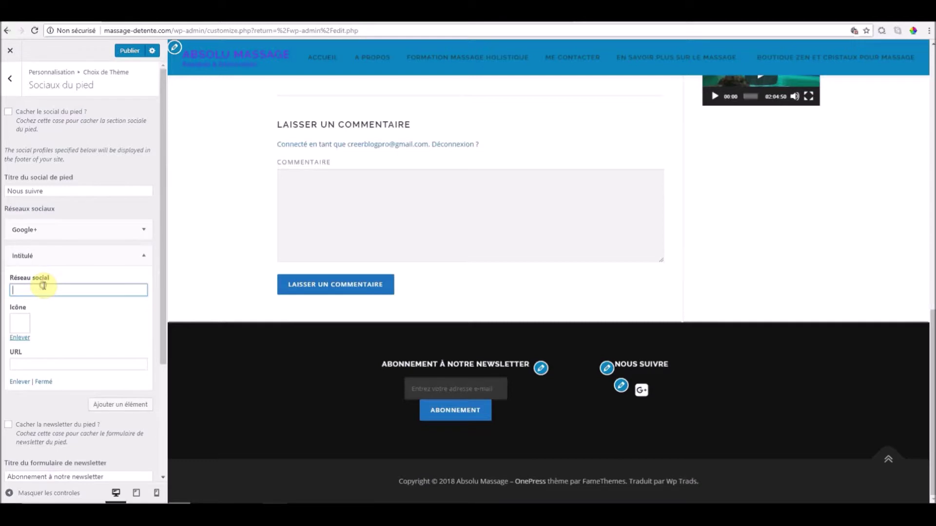
text(Facebbok)
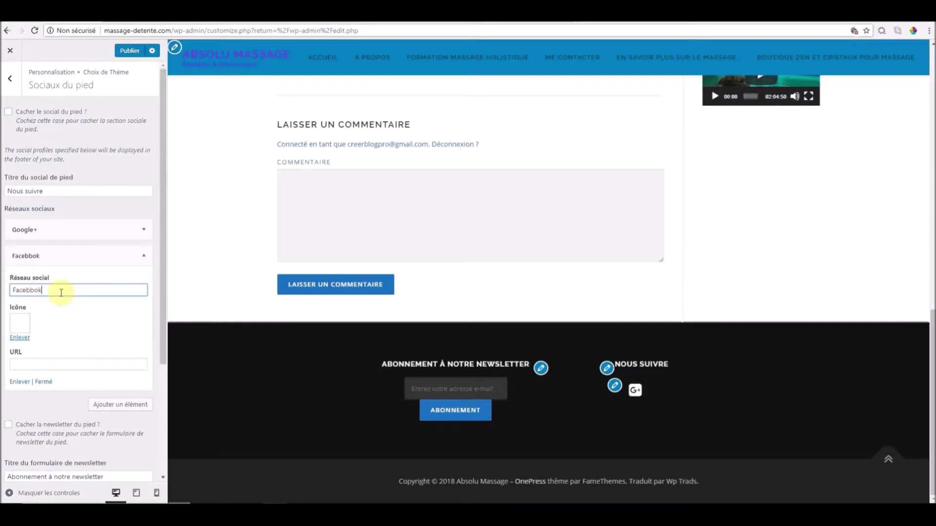
key(BackSpace)
key(BackSpace)
key(BackSpace)
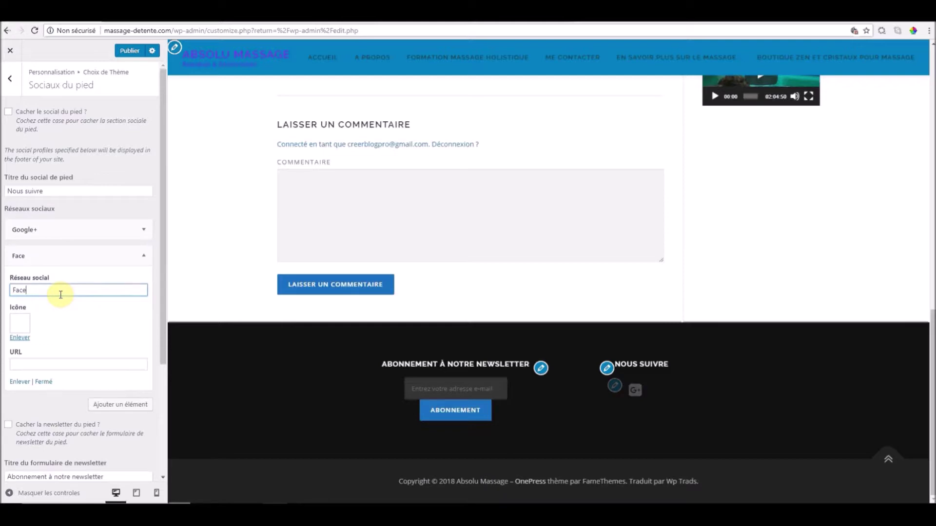
text(book)
- Set the Facebook item's icon to the square Facebook icon (fa-facebook-square)
click(20, 325)
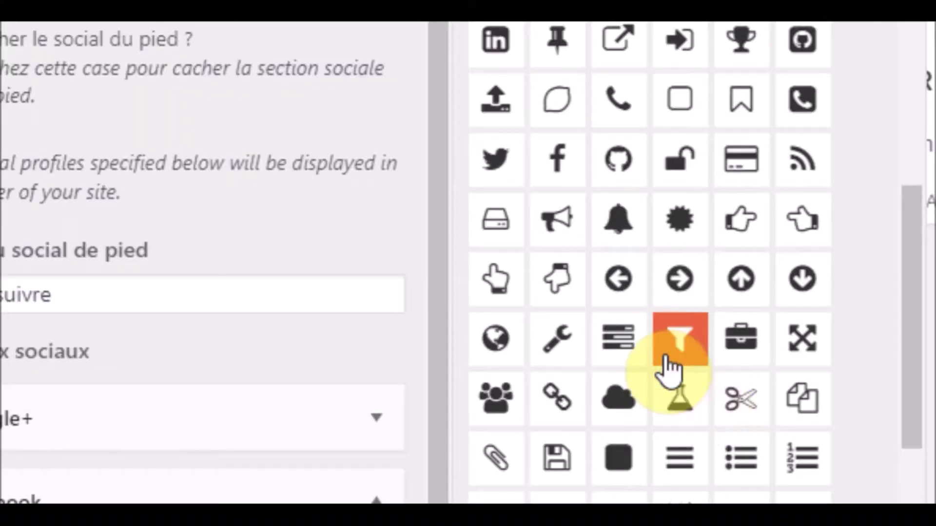
scroll(235, 151, up, 1)
scroll(678, 361, up, 10)
scroll(663, 397, down, 15)
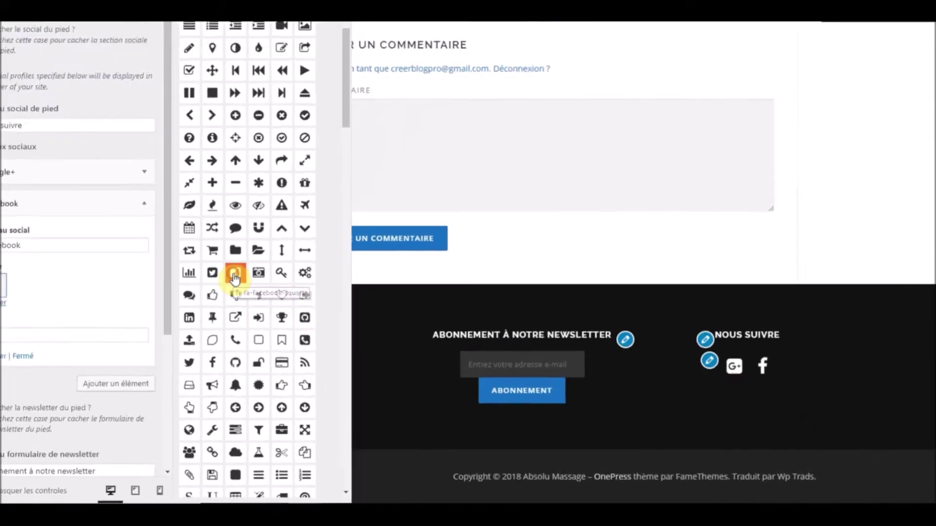
click(235, 276)
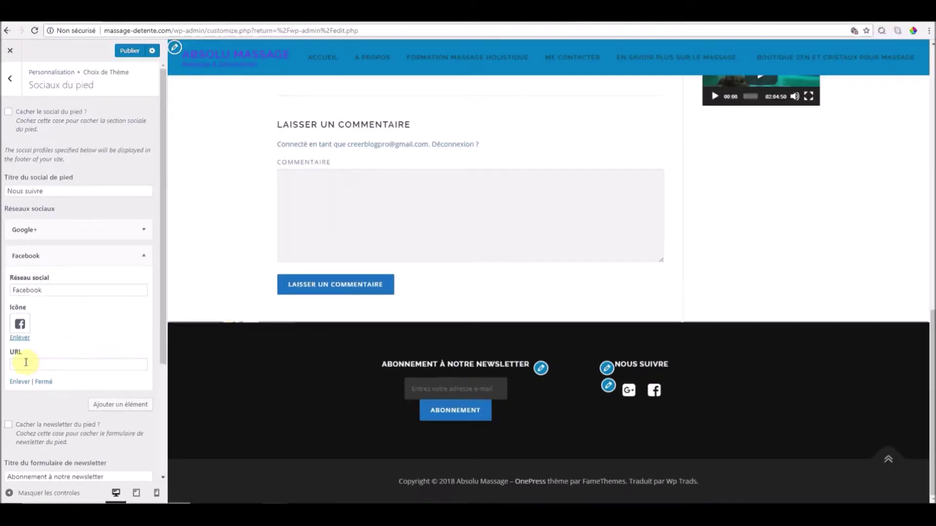
- In the Google+ browser tab, search for "facebook", open the site and go to the account's own profile page
click(26, 363)
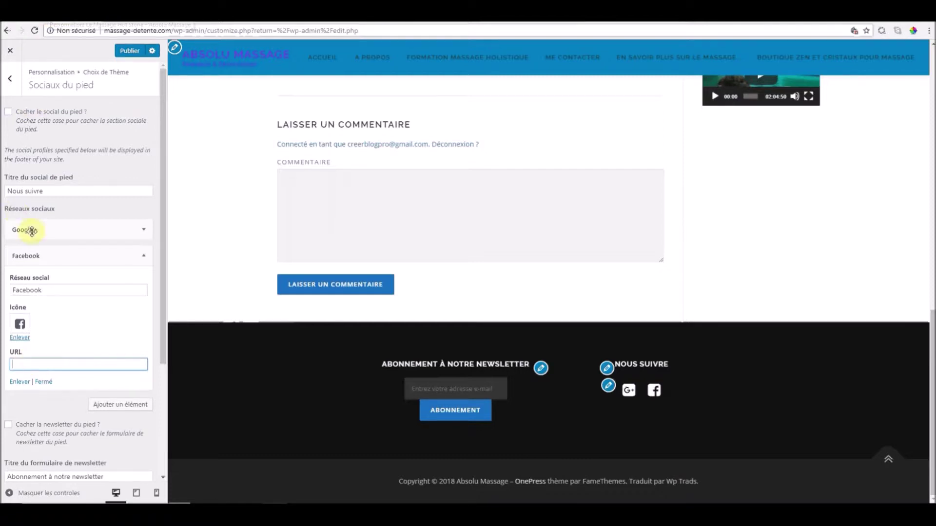
click(411, 22)
click(166, 30)
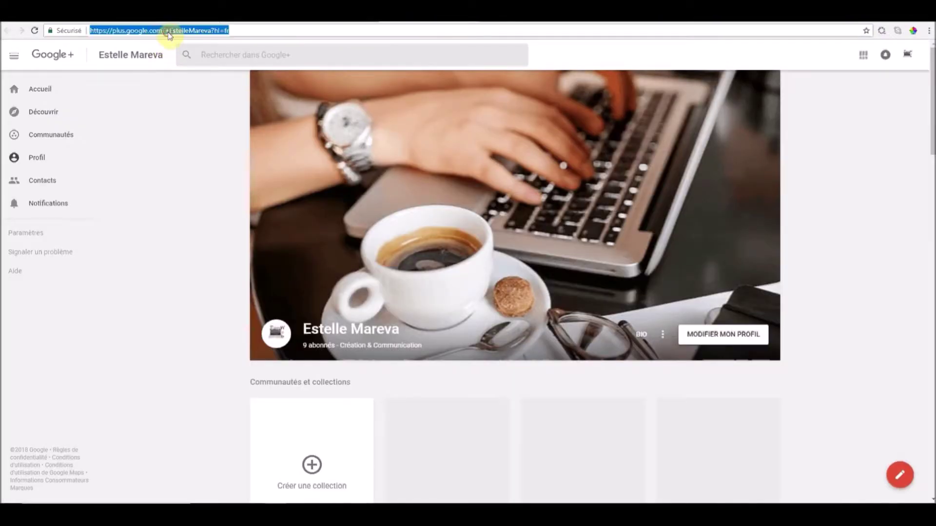
key(BackSpace)
text(facebook)
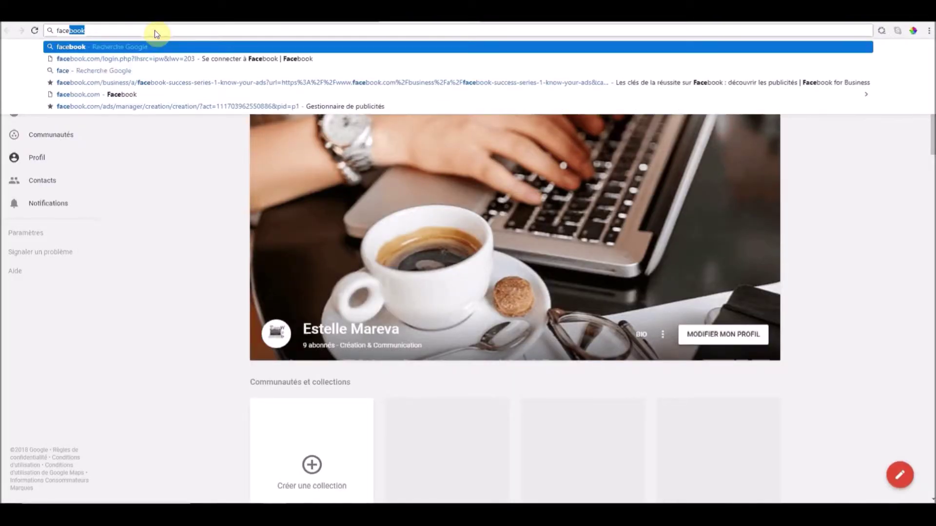
key(Return)
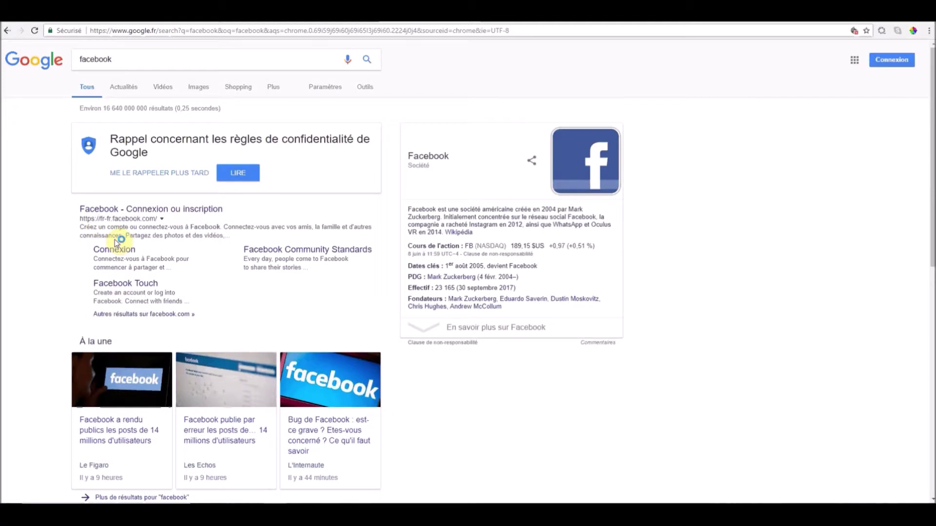
click(133, 210)
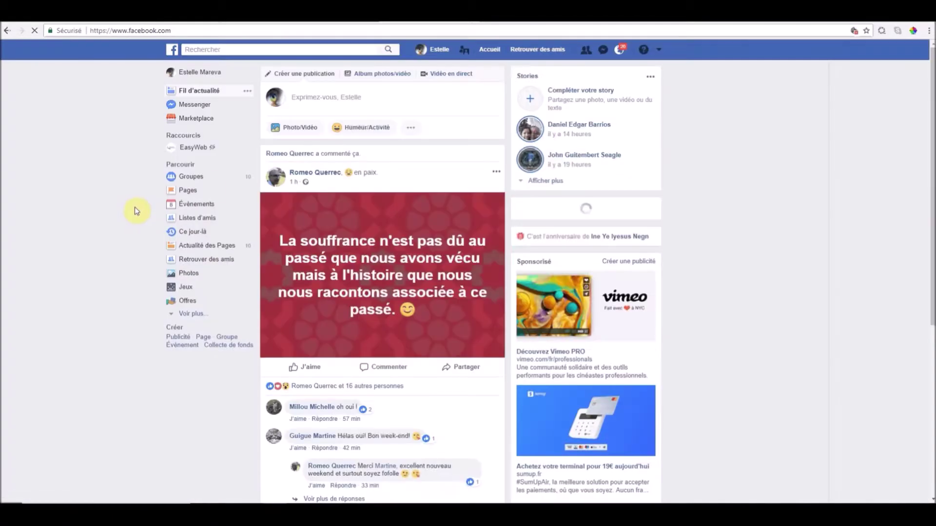
click(441, 48)
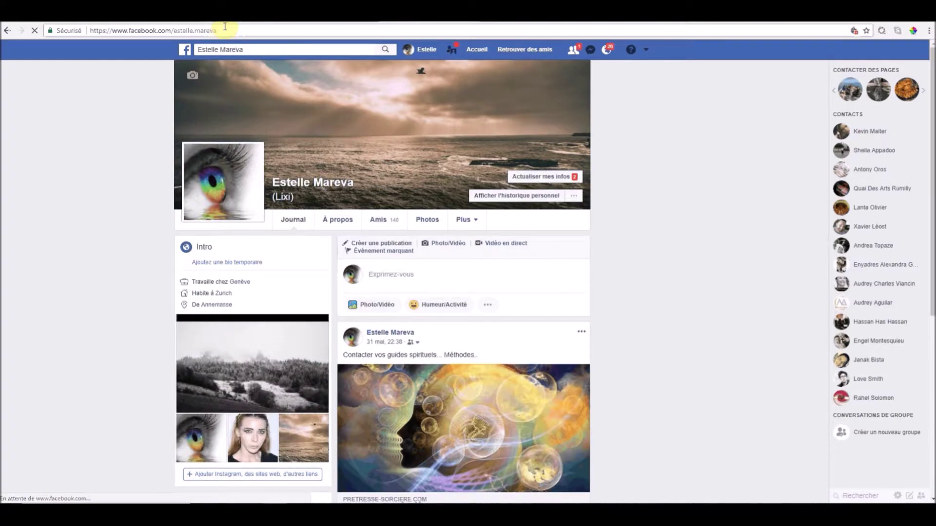
- Copy the Facebook profile page's address into the Facebook item's URL, close the item and publish the changes
click(222, 30)
key(ctrl+c)
right_click(220, 30)
click(242, 65)
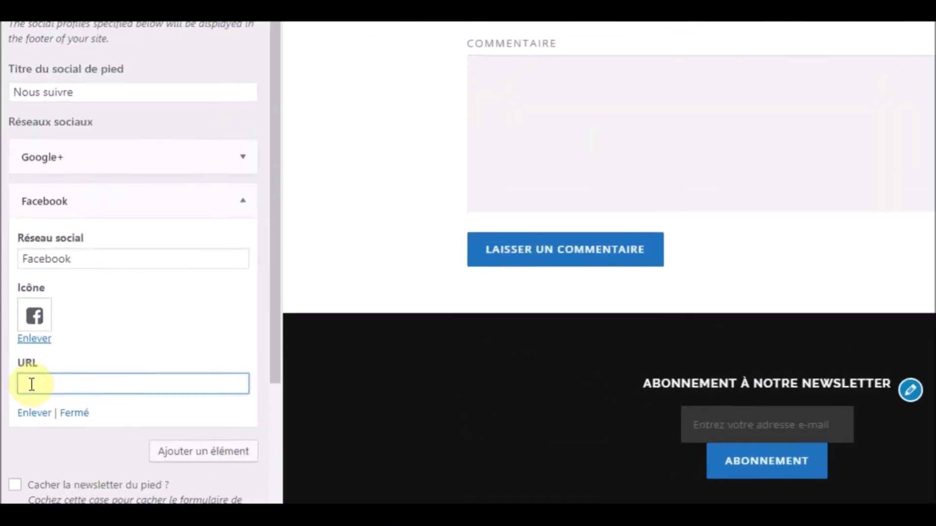
right_click(30, 385)
click(69, 483)
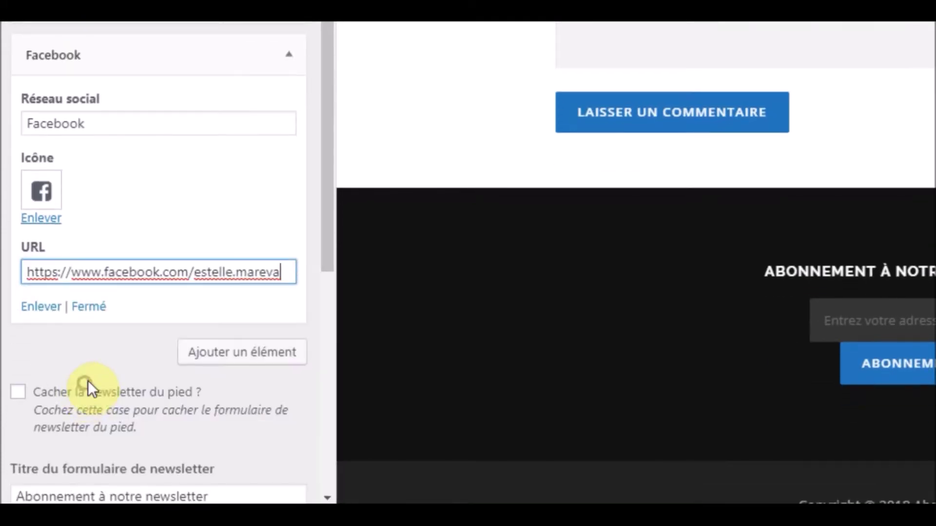
click(89, 315)
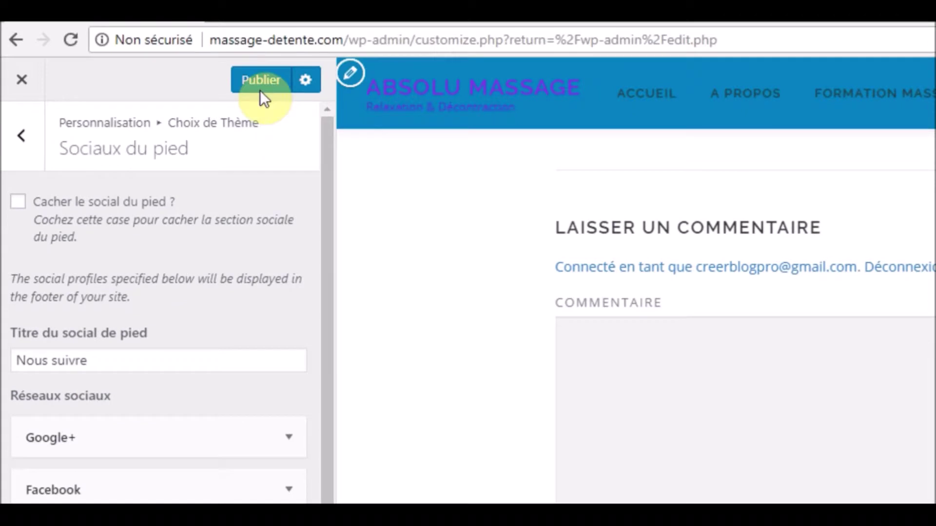
click(255, 88)
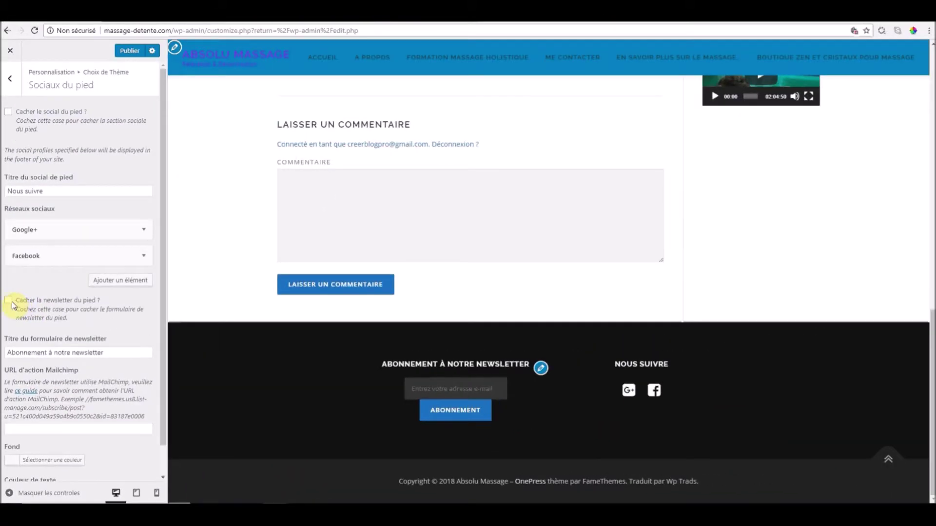
- Hide the newsletter form in the footer and publish the change
click(9, 301)
click(10, 304)
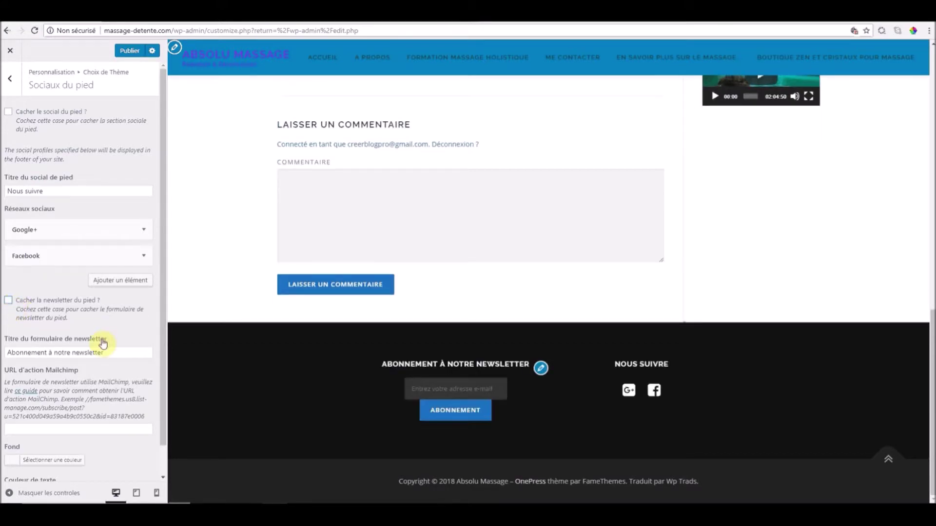
scroll(100, 341, down, 1)
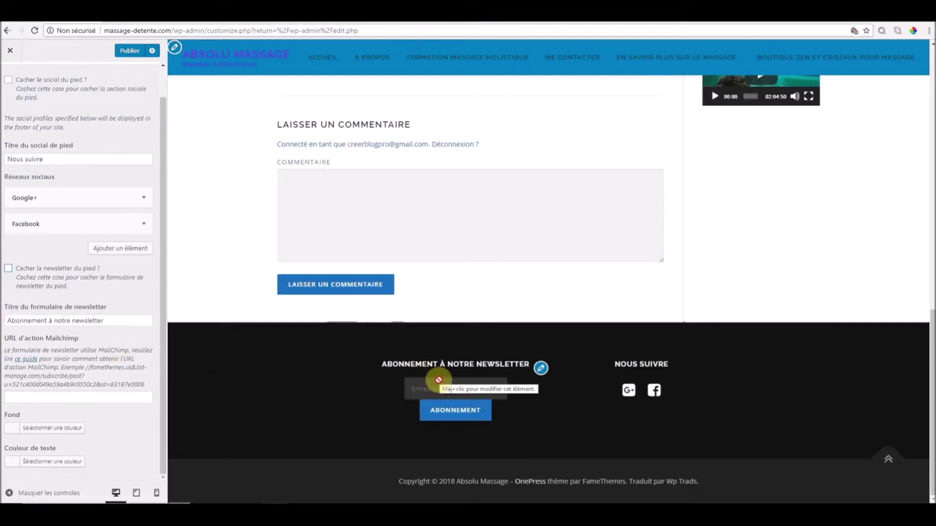
click(9, 269)
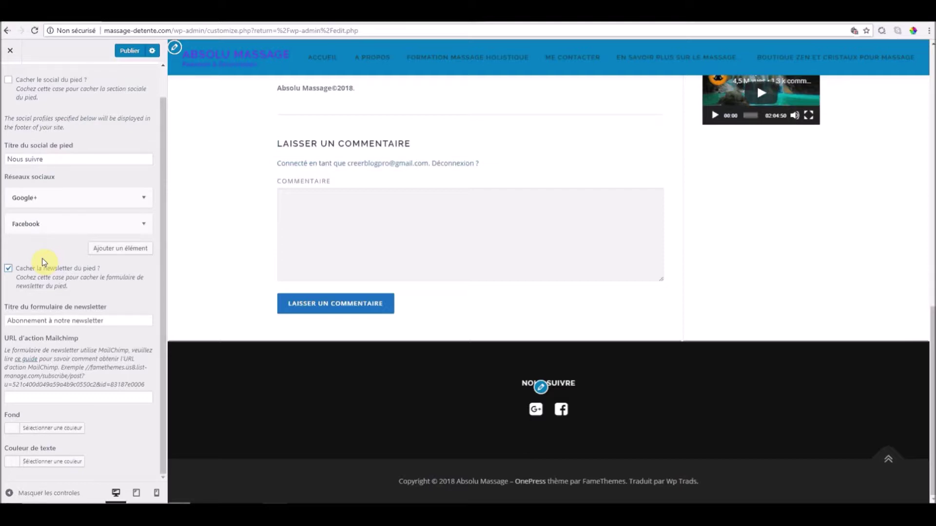
scroll(612, 335, up, 7)
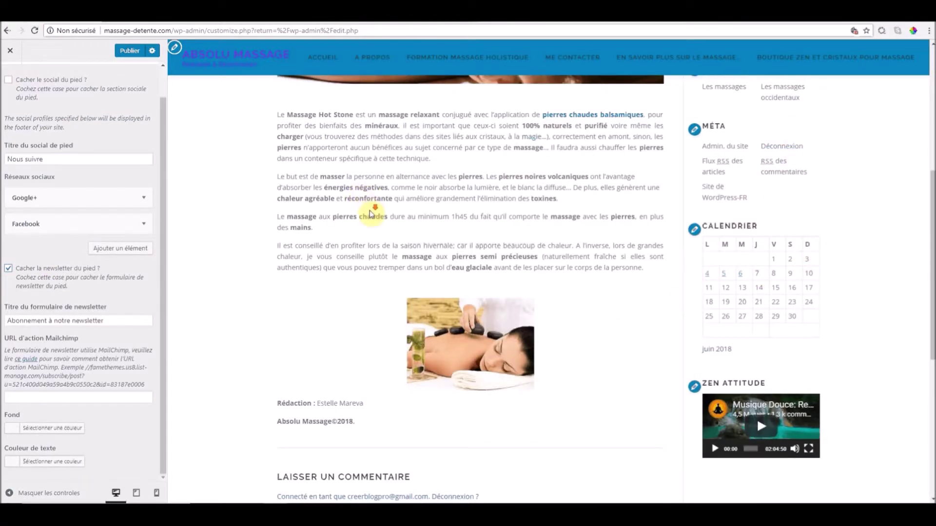
scroll(372, 210, down, 3)
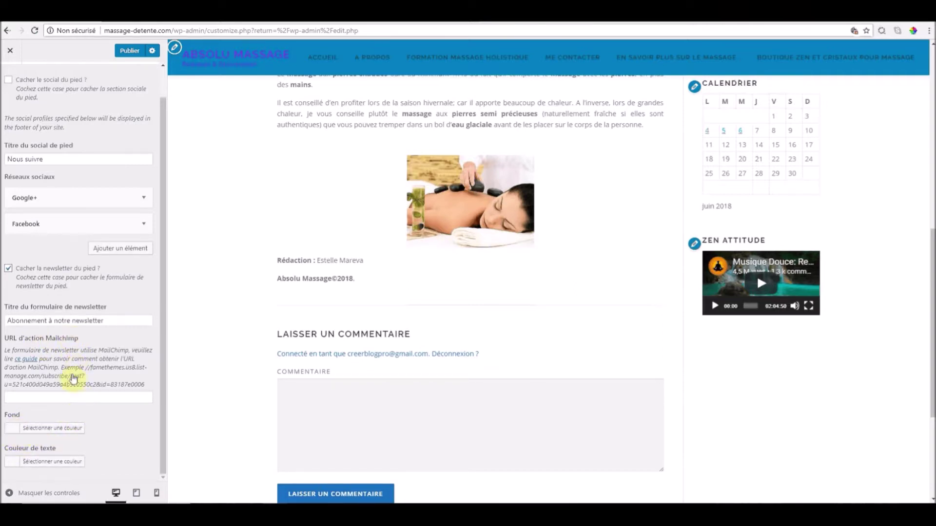
scroll(81, 381, up, 1)
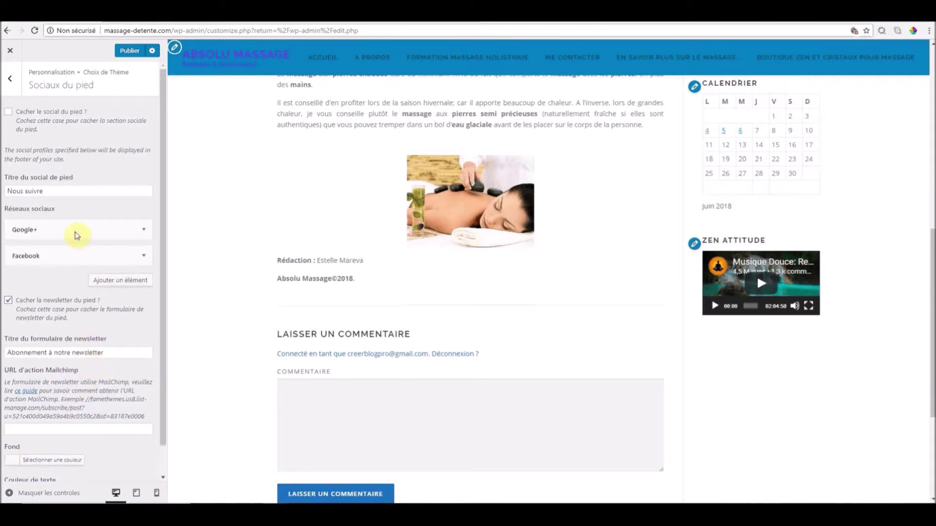
click(129, 51)
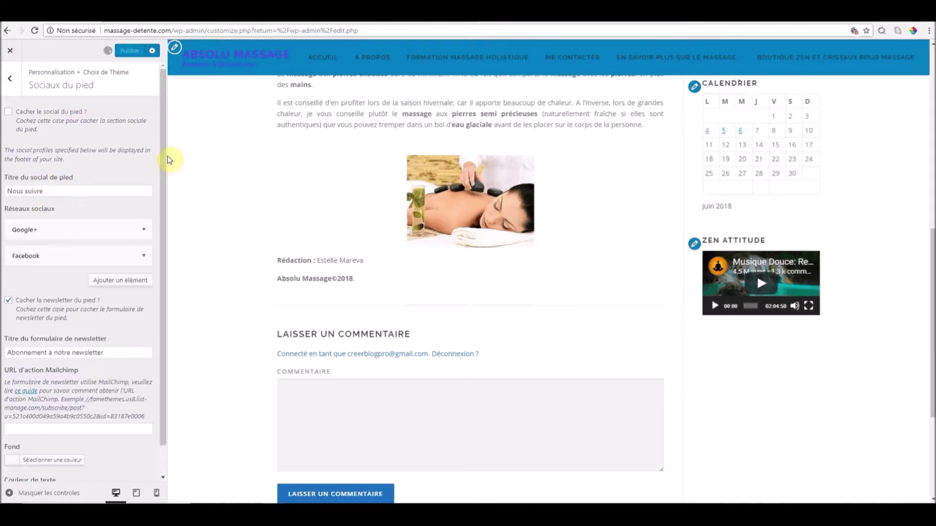
- Examine the footer widget settings for column layout, column widths and colours, and return to the theme options
click(10, 82)
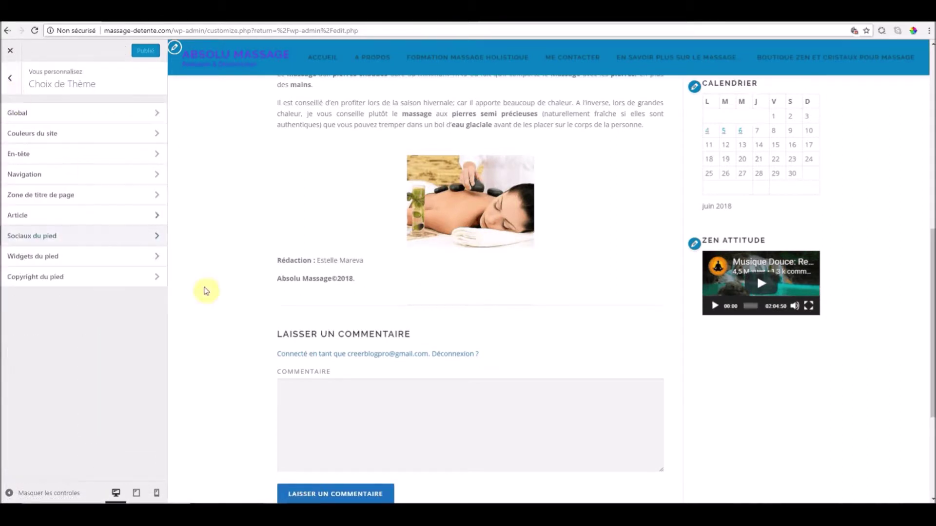
click(68, 265)
key(Escape)
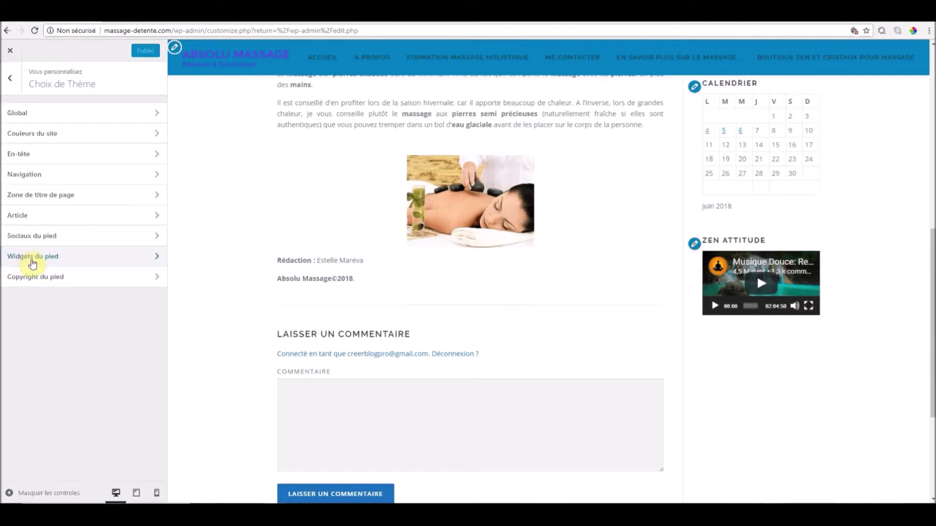
click(68, 265)
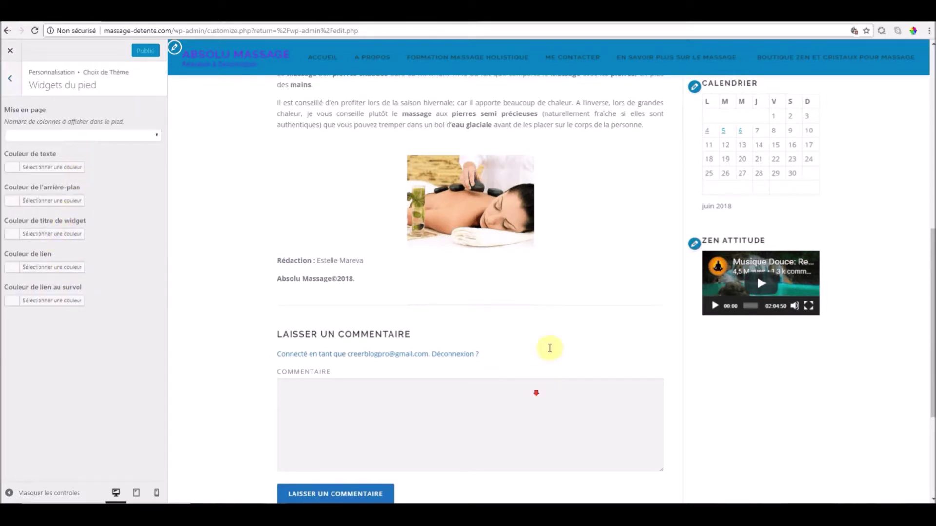
scroll(548, 347, down, 4)
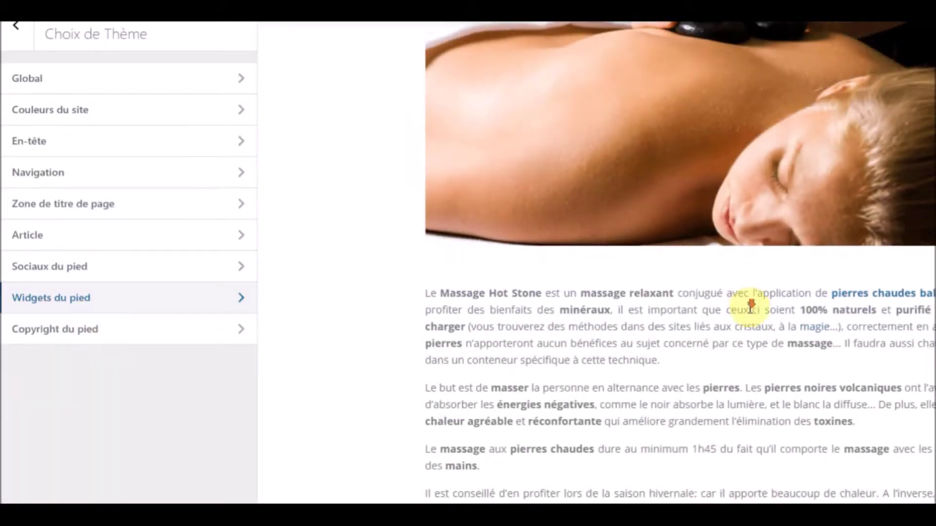
scroll(752, 313, down, 15)
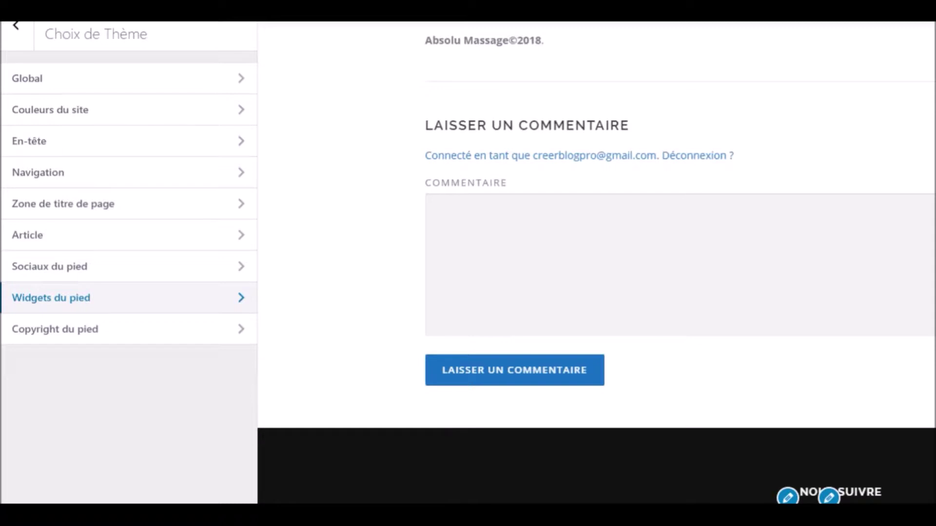
click(119, 299)
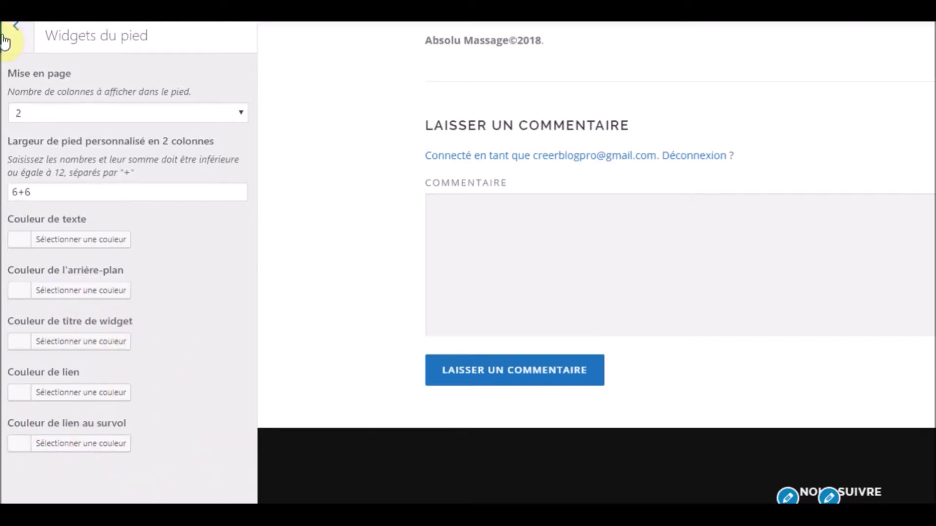
click(23, 36)
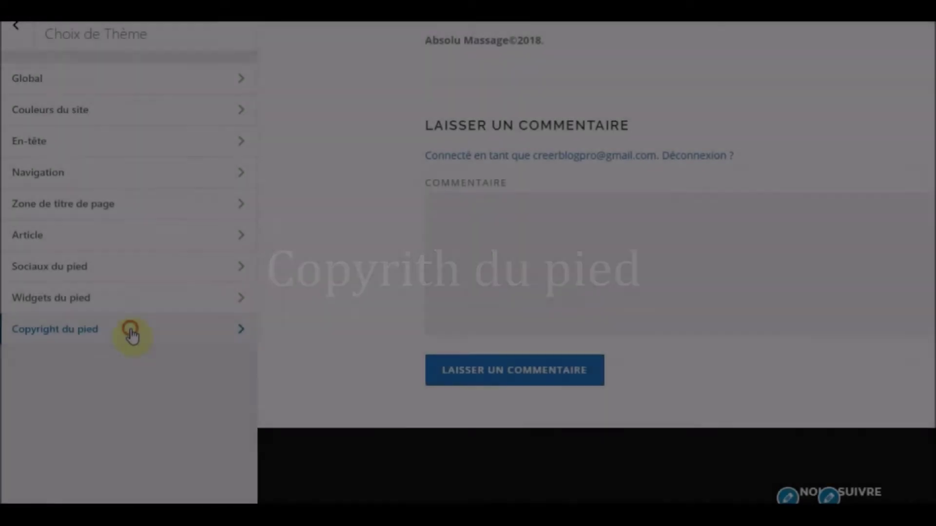
- Open the footer copyright settings and set the background colour to green (#81d742)
click(130, 329)
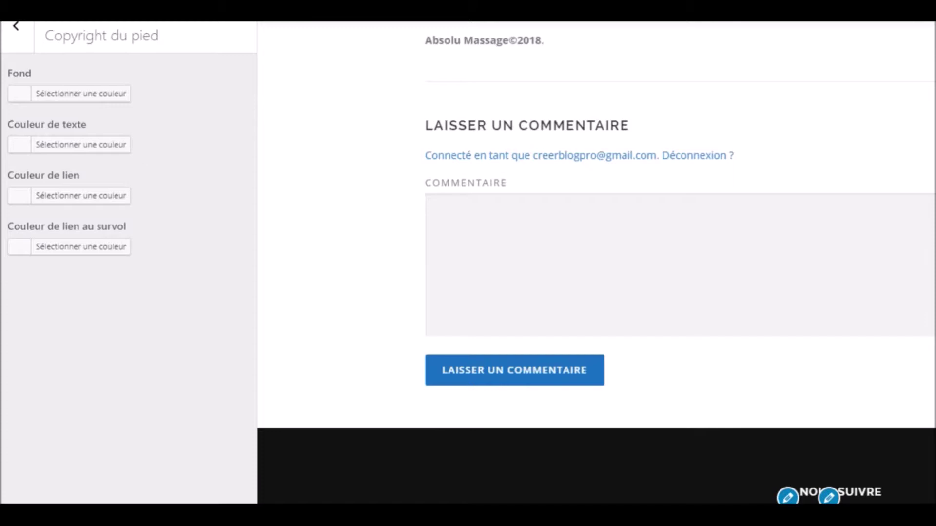
click(19, 121)
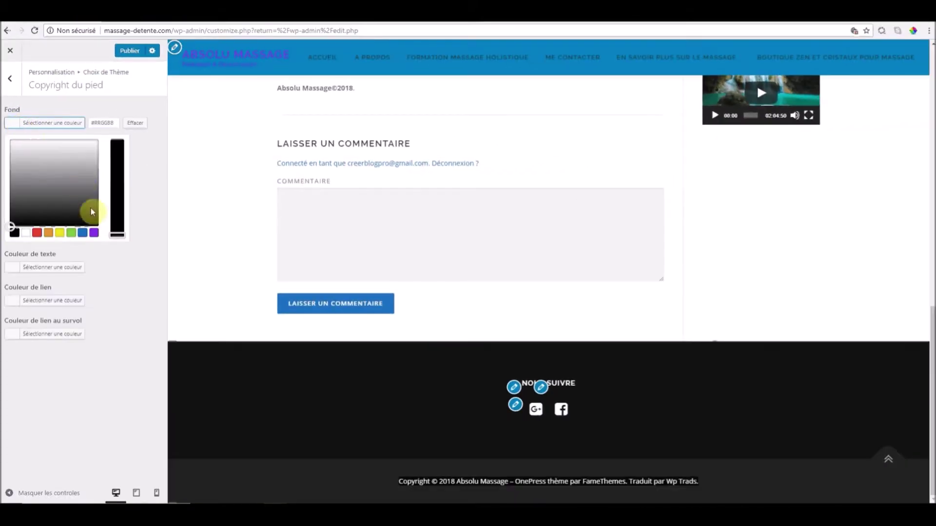
click(72, 234)
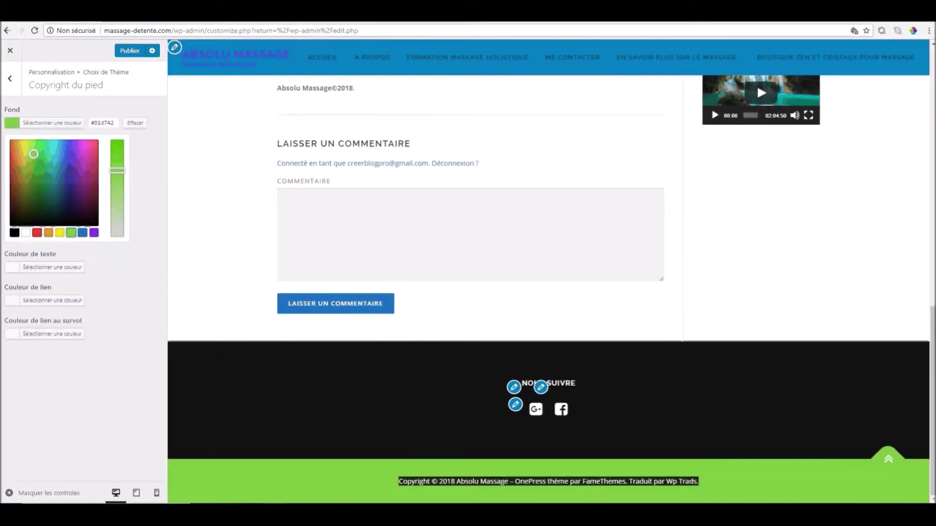
click(122, 263)
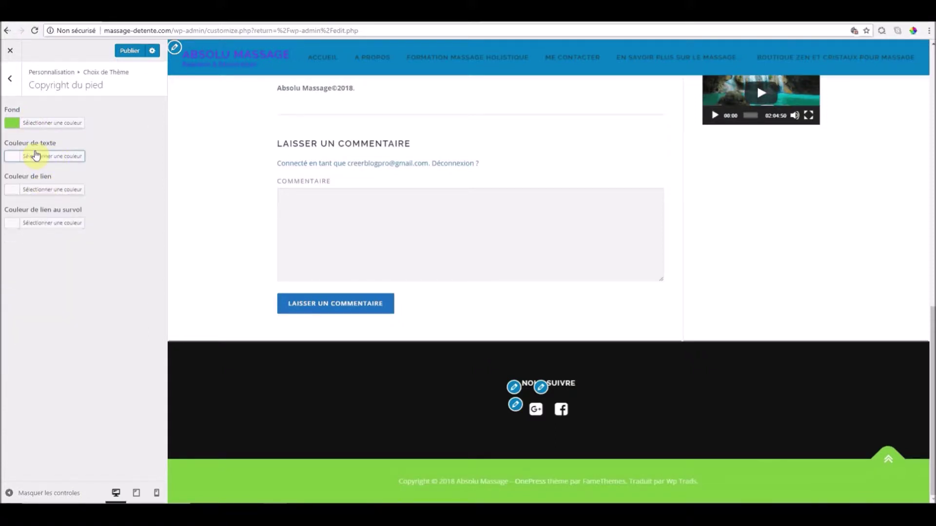
- Set the footer copyright's link colour to blue and its background colour to black (#000000)
click(16, 197)
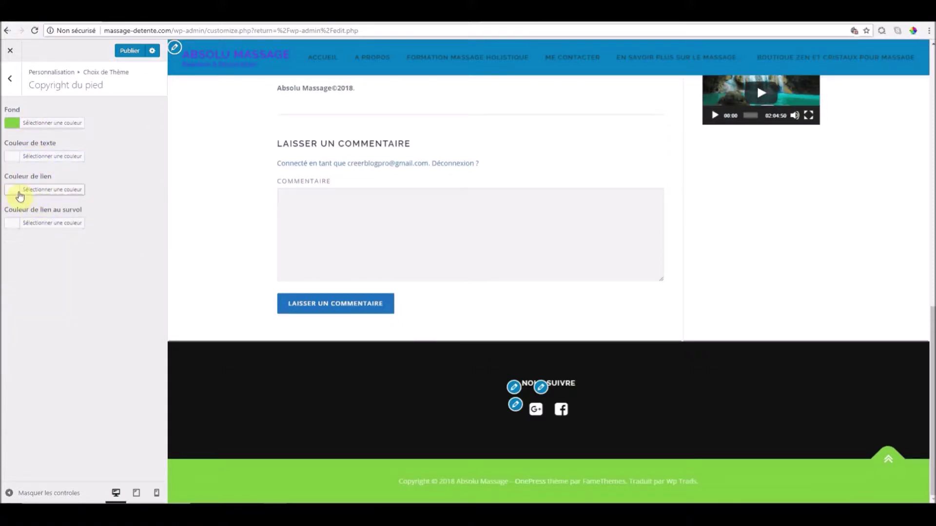
click(83, 300)
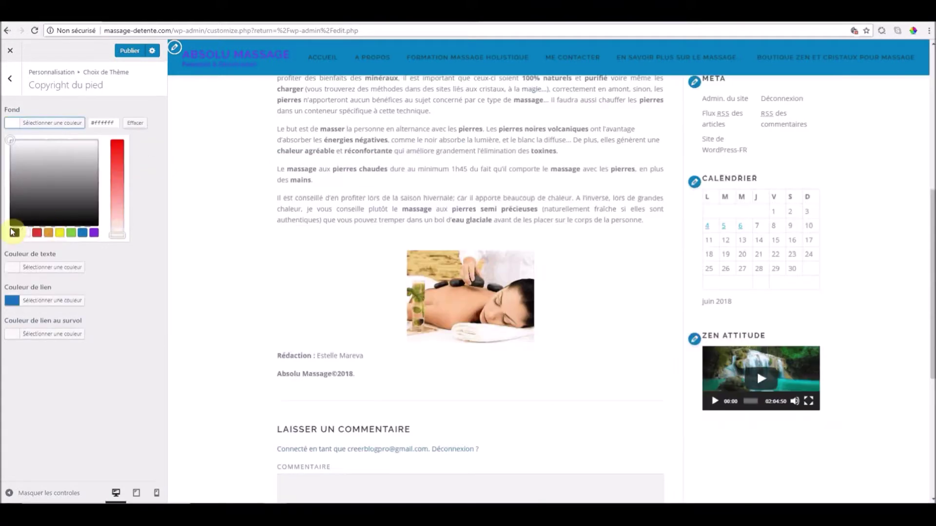
click(14, 232)
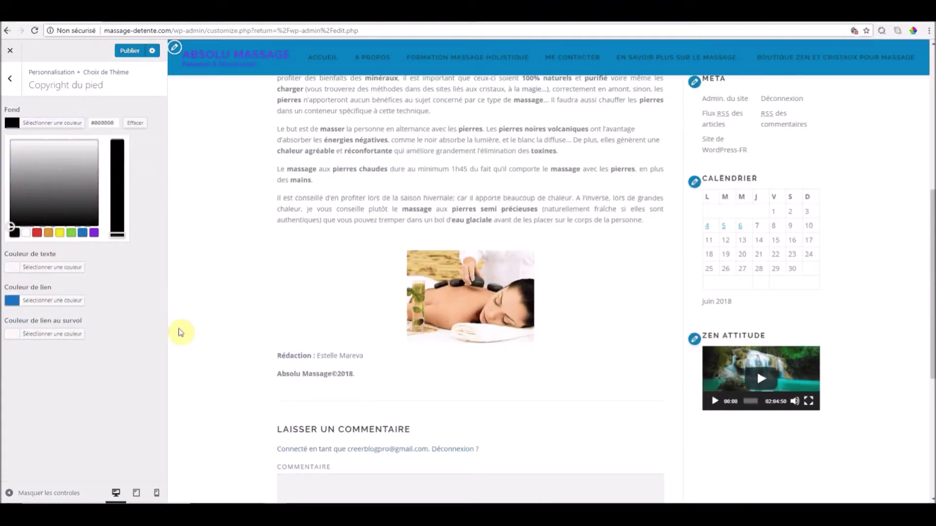
- Publish the footer copyright colours and return to the customizer's main list of sections
scroll(359, 336, down, 5)
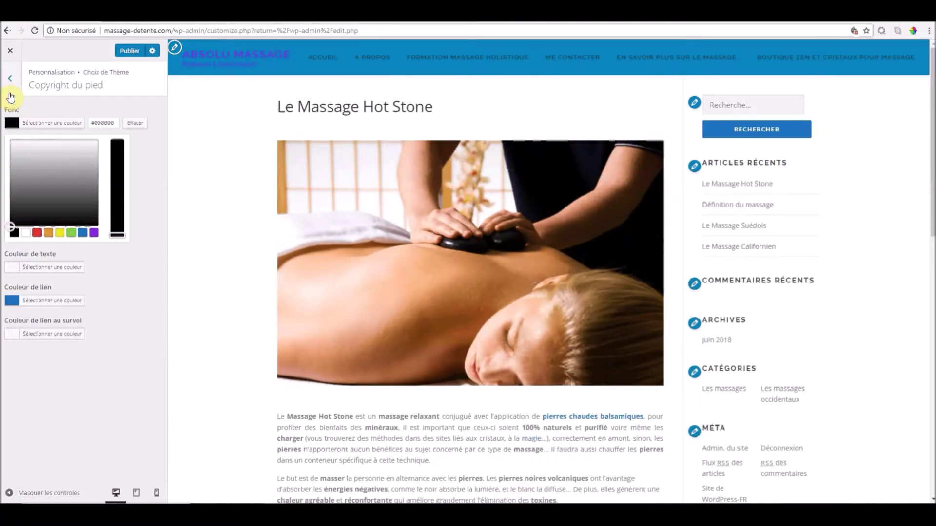
click(148, 100)
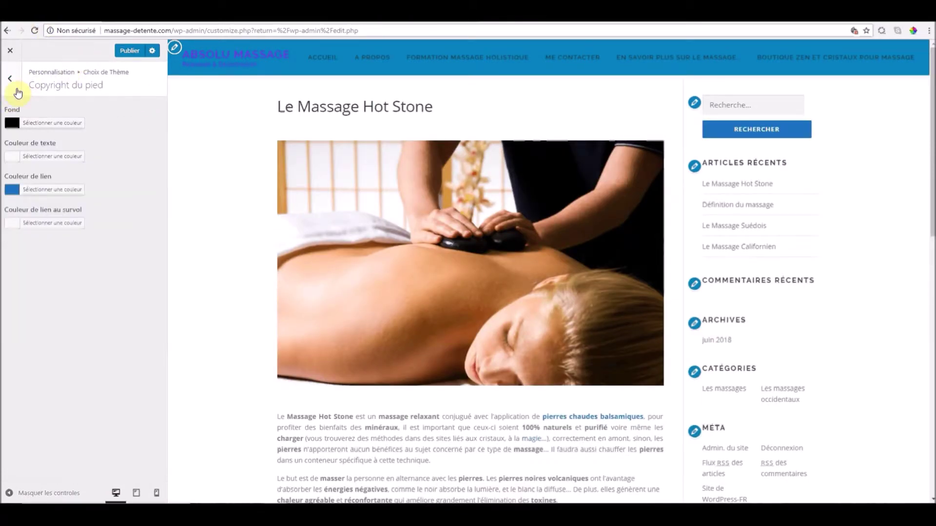
click(129, 51)
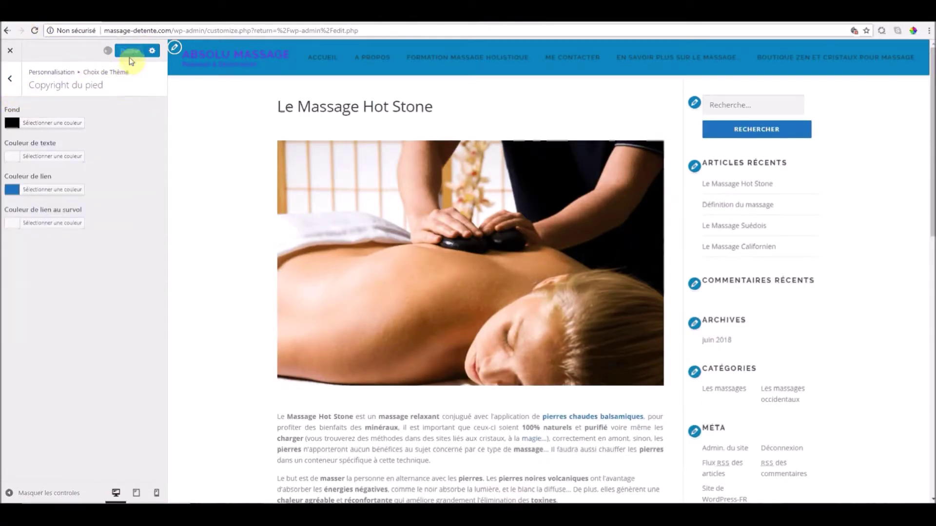
click(10, 79)
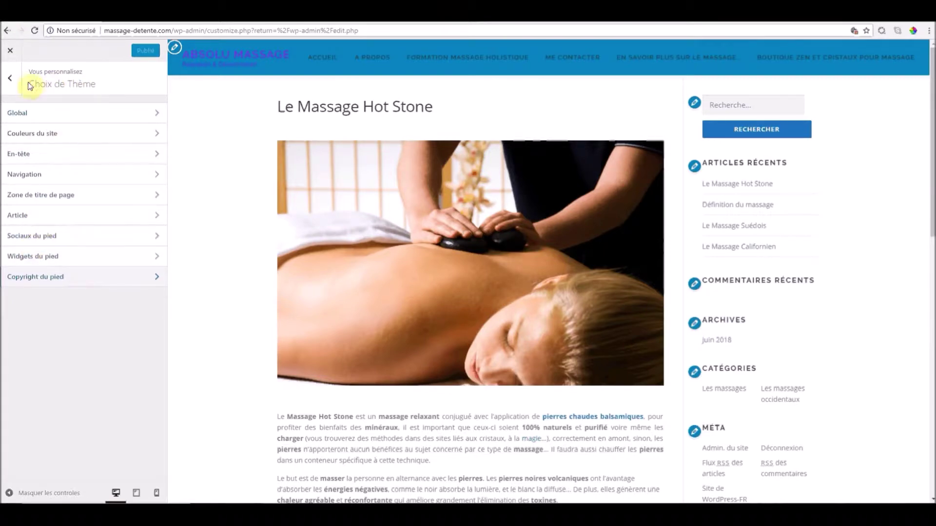
click(10, 79)
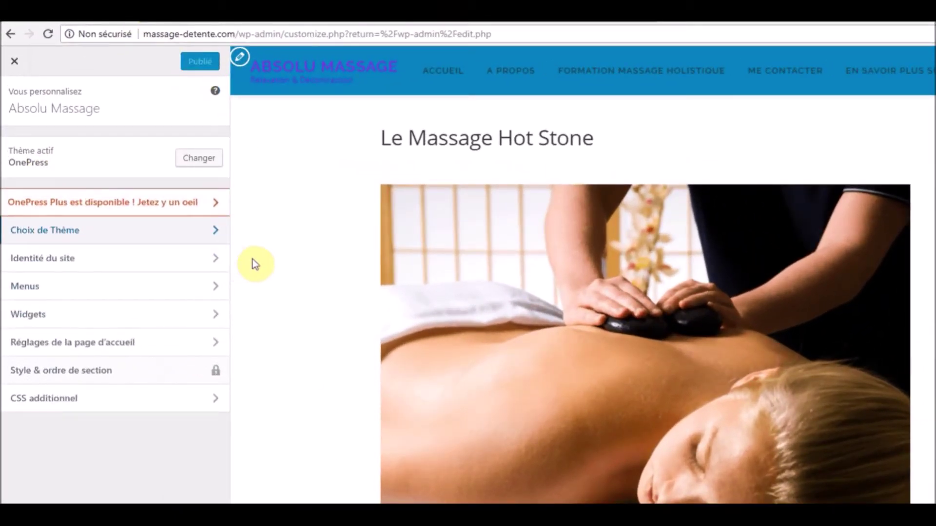
- Open the Menus settings, examine the items of Menu principal and return to the list of menus
click(50, 289)
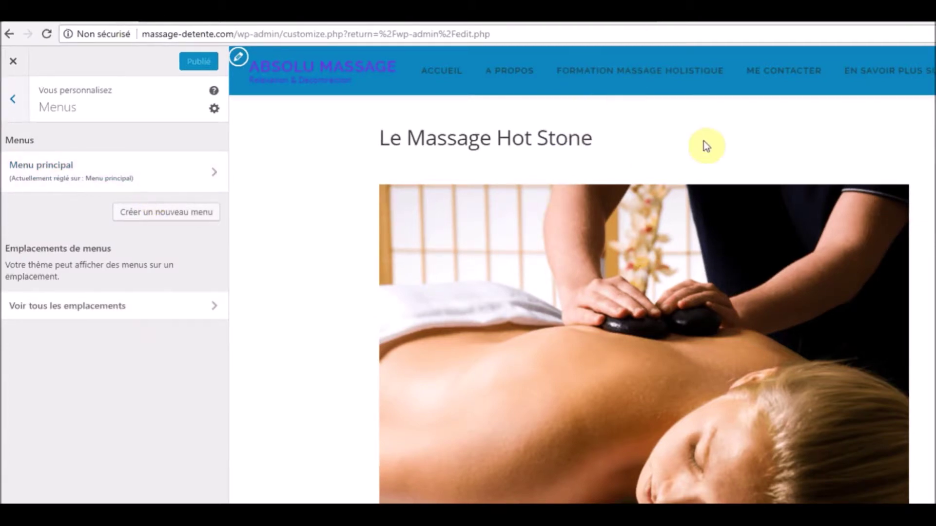
click(26, 185)
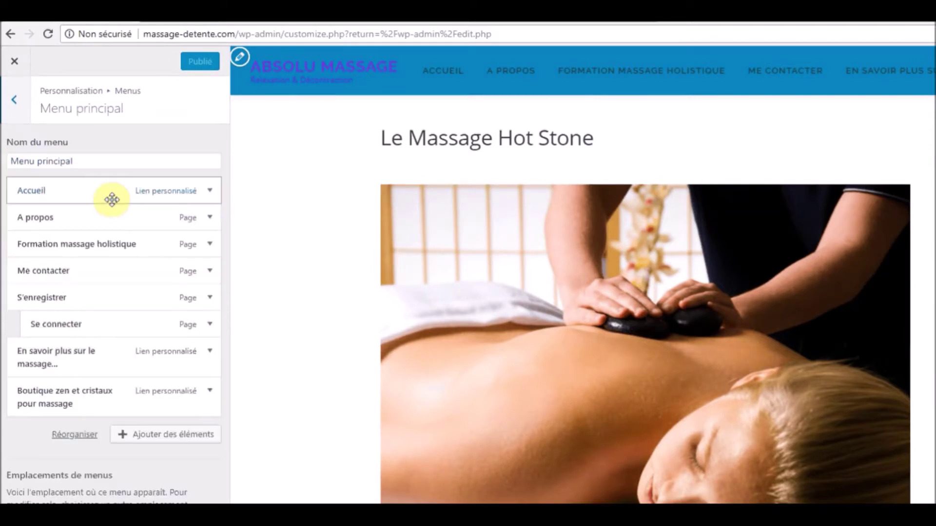
click(18, 120)
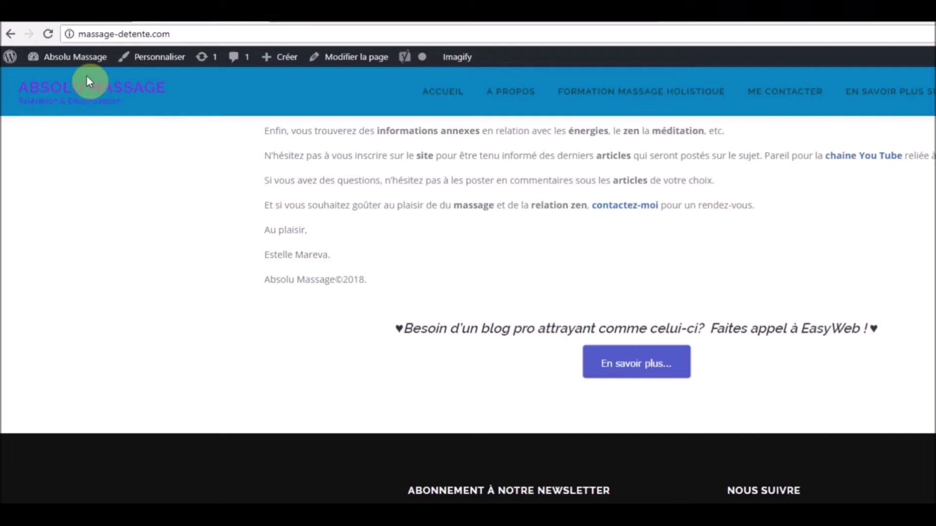
- In the site's browser tab, open the dashboard's Menus page under Apparence, examine the menu structure and return to the customizer tab
mouse_move(73, 57)
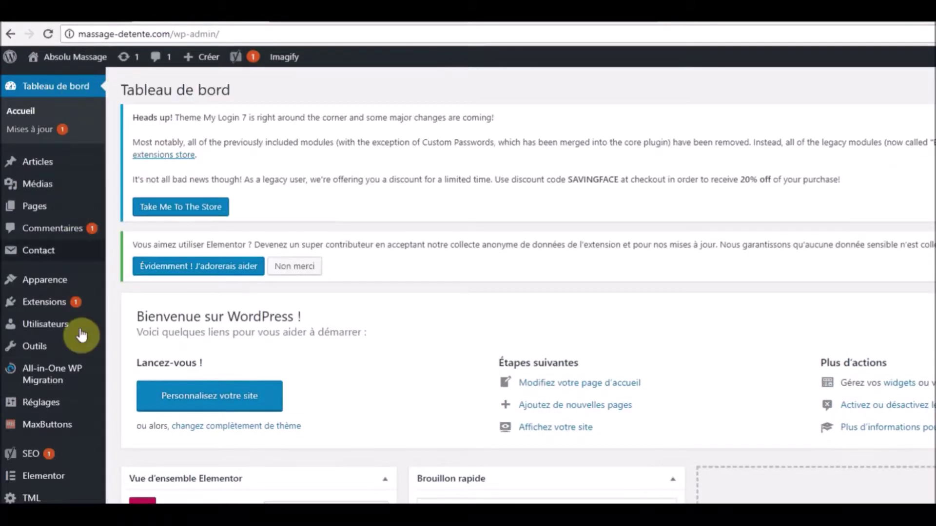
mouse_move(77, 275)
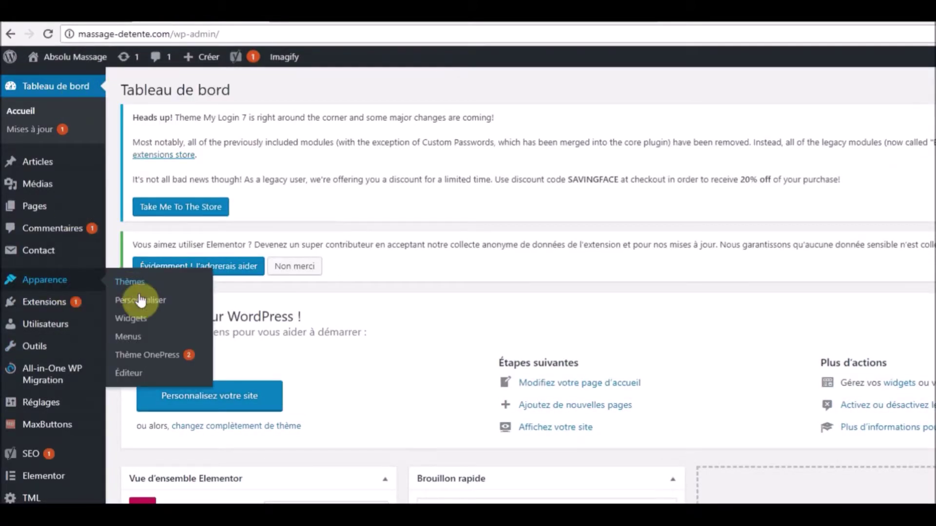
click(134, 342)
scroll(435, 384, down, 5)
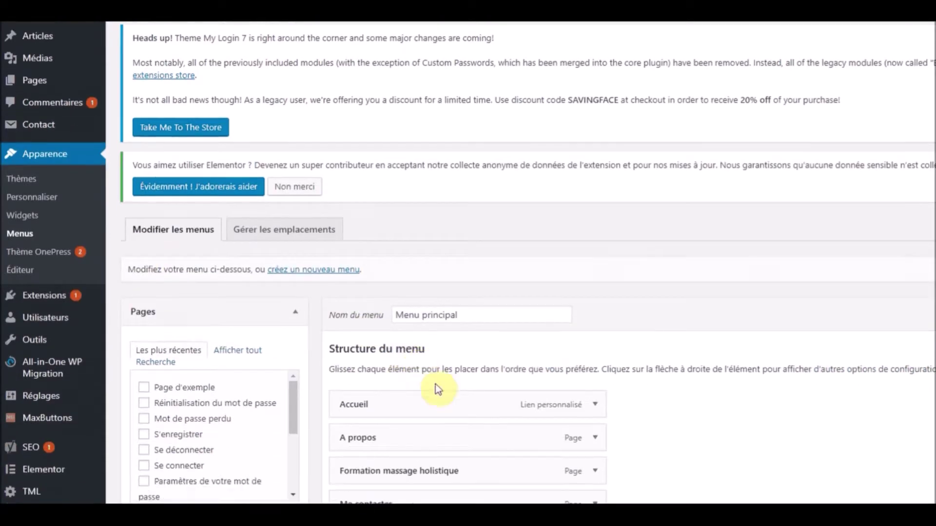
scroll(442, 383, up, 2)
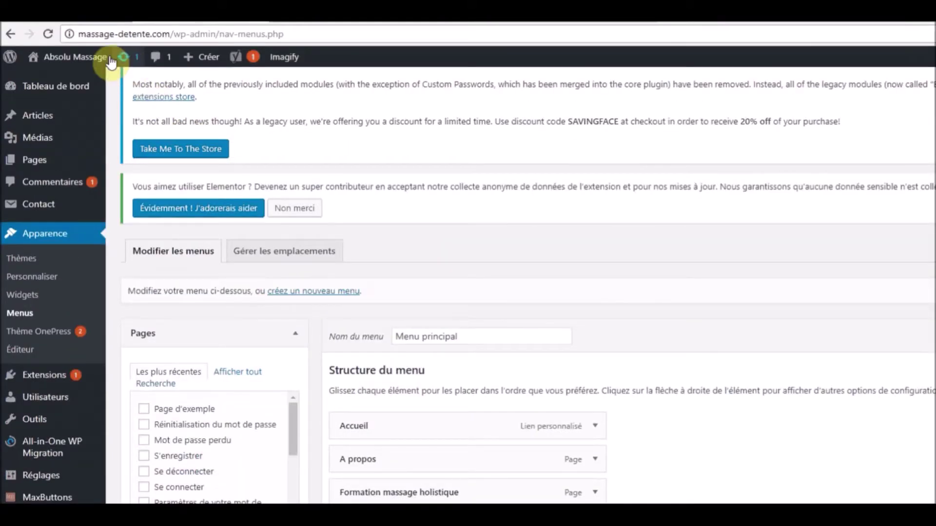
click(74, 20)
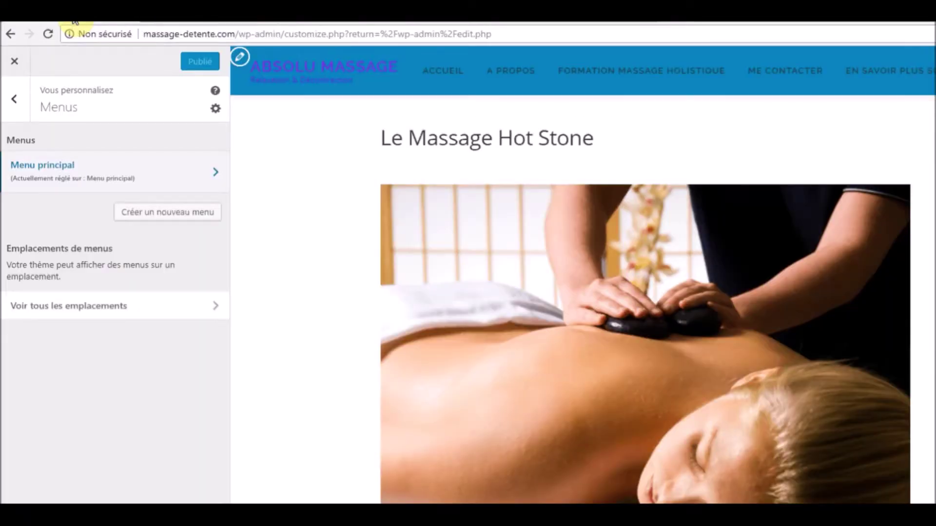
- Reopen Menu principal in the customizer and examine how its items are arranged and how elements are added
click(201, 177)
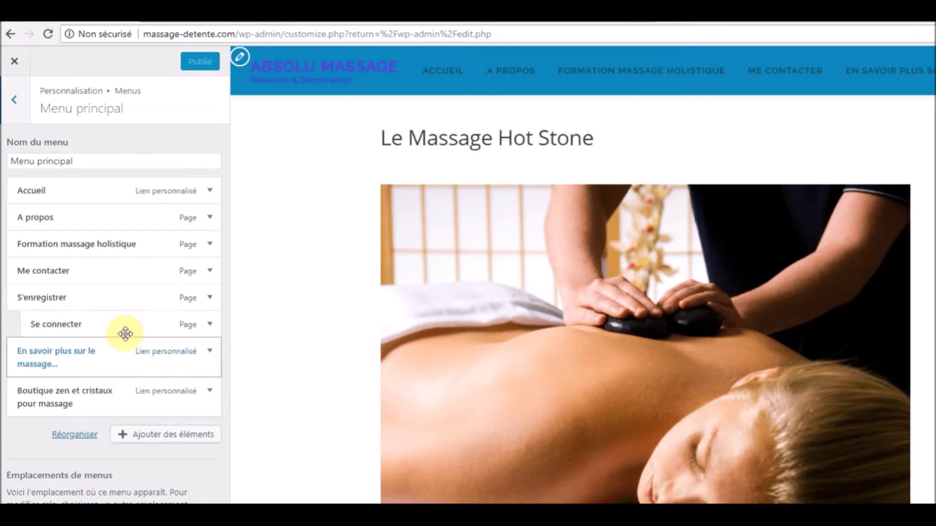
drag(126, 330, 85, 301)
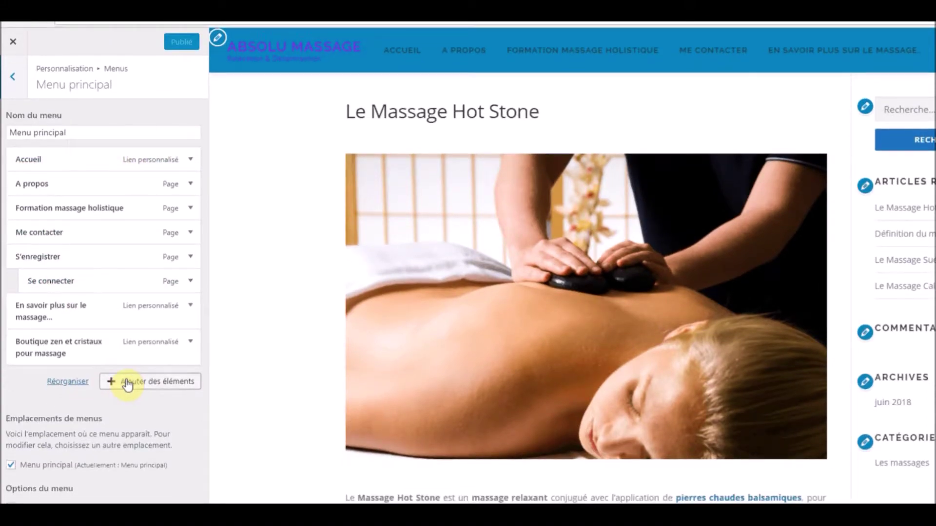
click(128, 382)
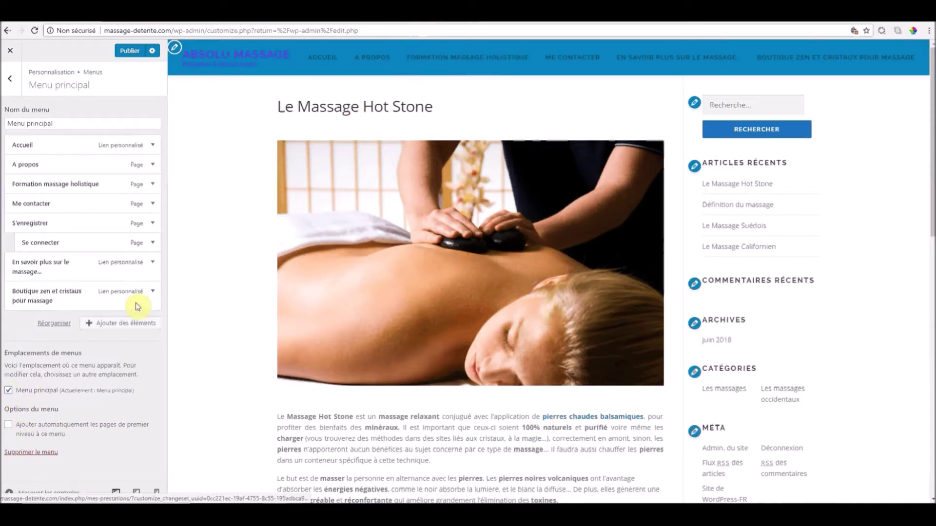
- Switch the Menu principal location off and back on, publish the changes and return to the list of menus
click(10, 391)
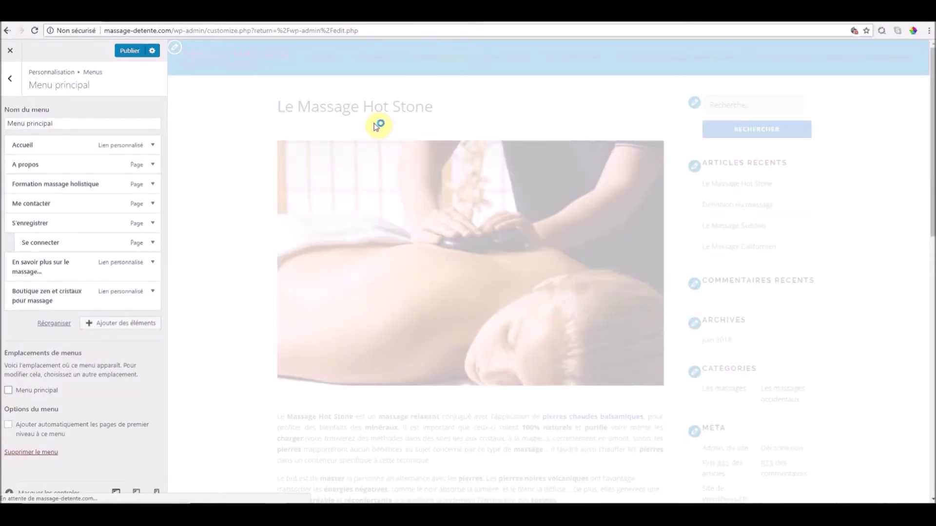
click(10, 391)
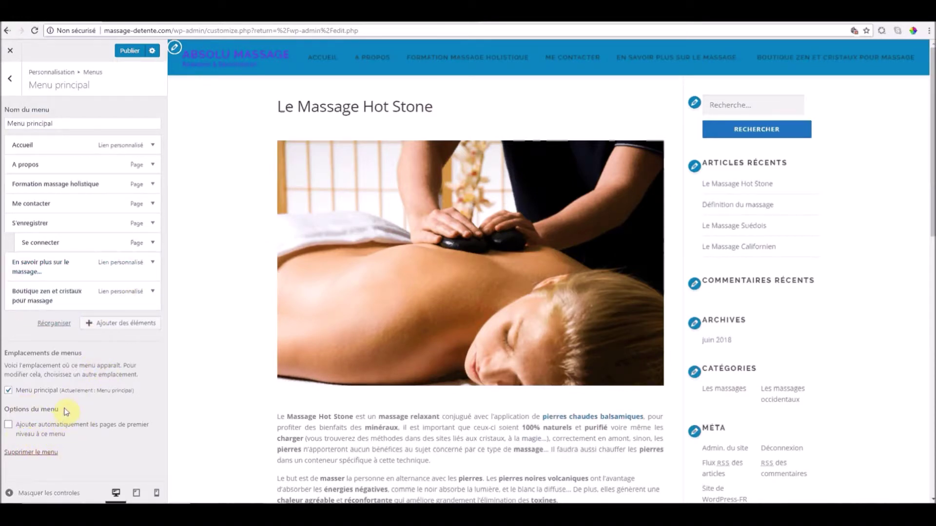
click(129, 54)
click(10, 79)
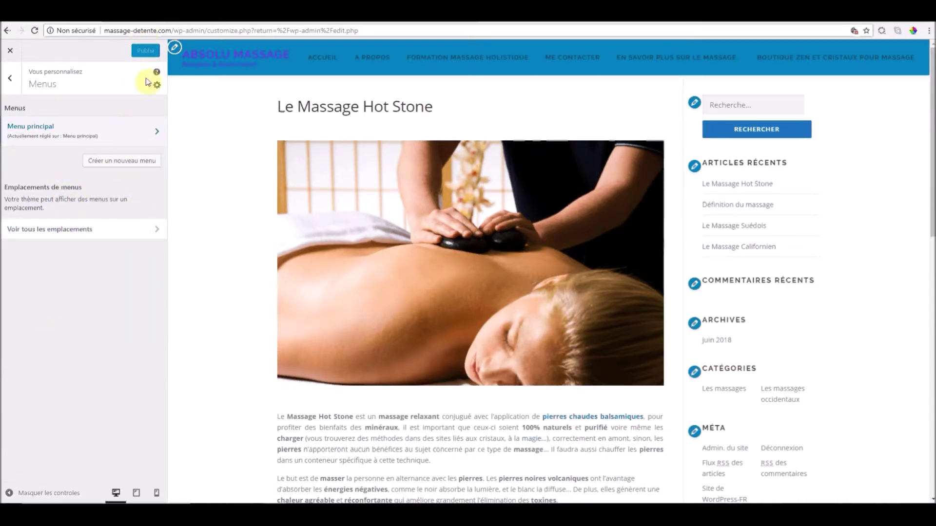
- Examine which menu is assigned in the list of all menu locations and return to the customizer's main list
click(139, 24)
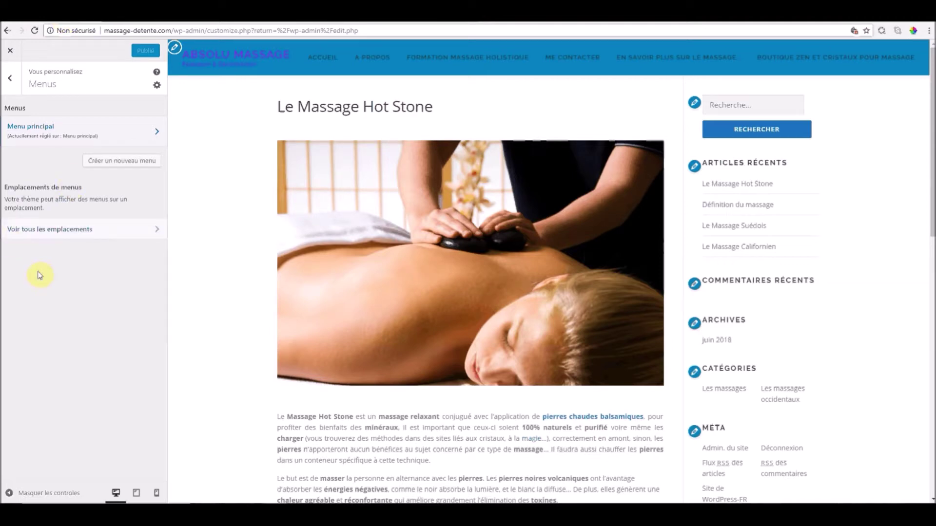
click(57, 239)
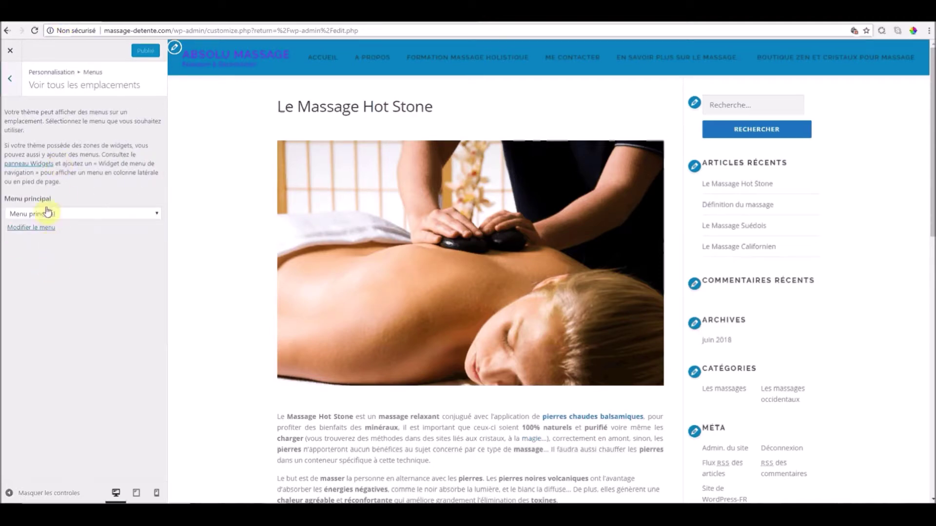
click(13, 92)
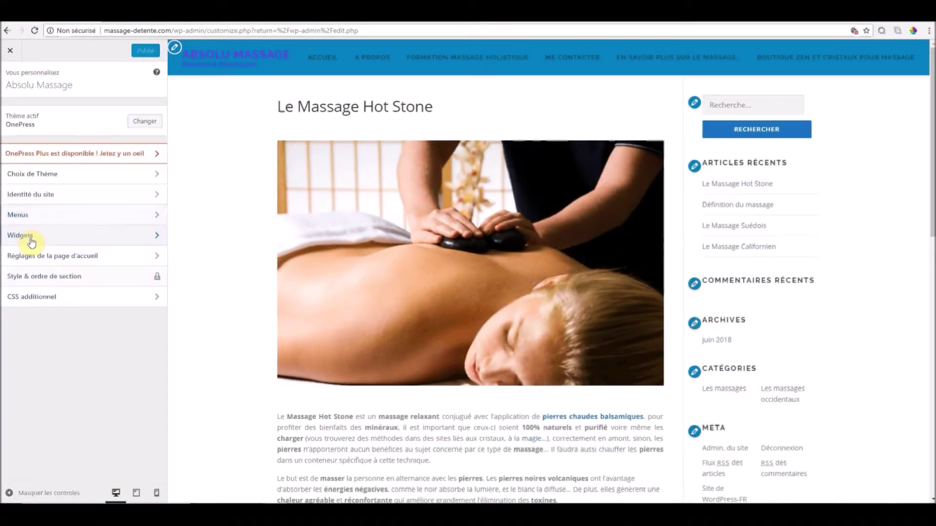
- Open the Widgets settings and examine the sidebar widgets in the article preview, from the search box to the Zen Attitude video
click(31, 239)
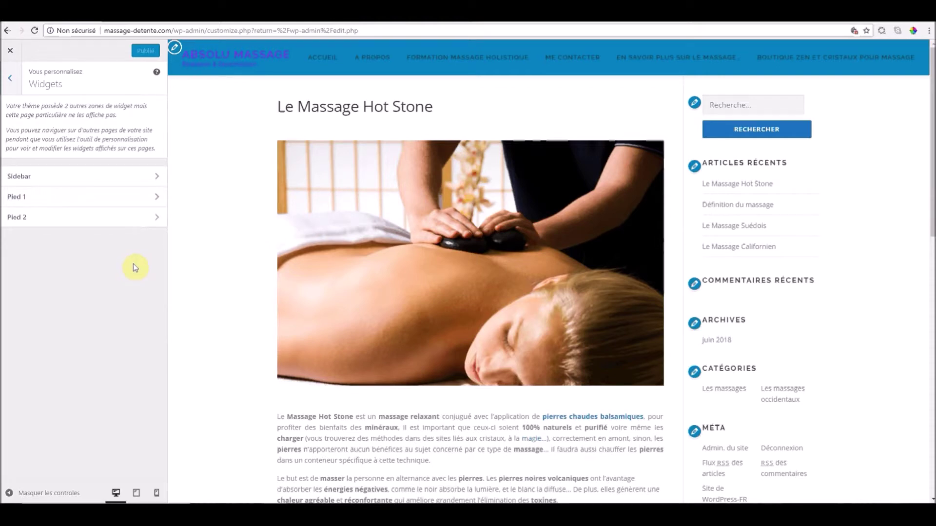
scroll(283, 214, down, 1)
scroll(322, 168, up, 1)
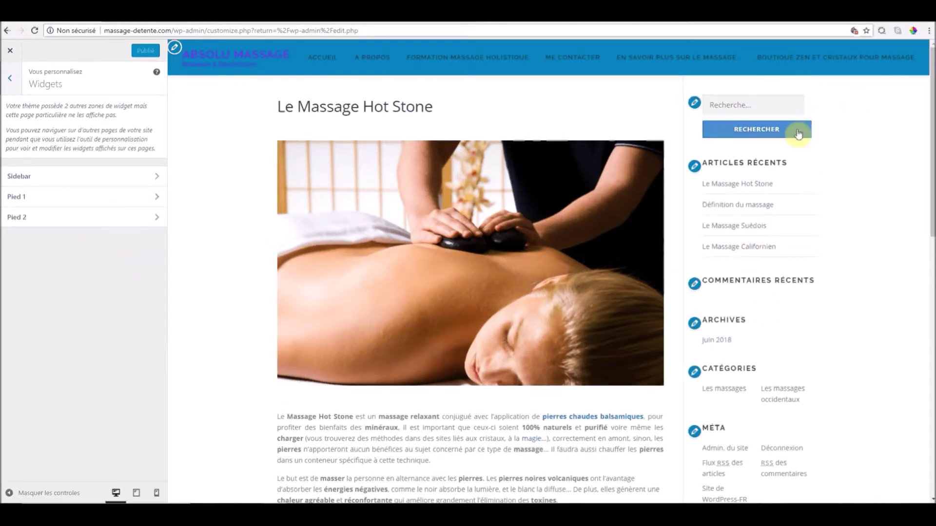
scroll(780, 258, down, 5)
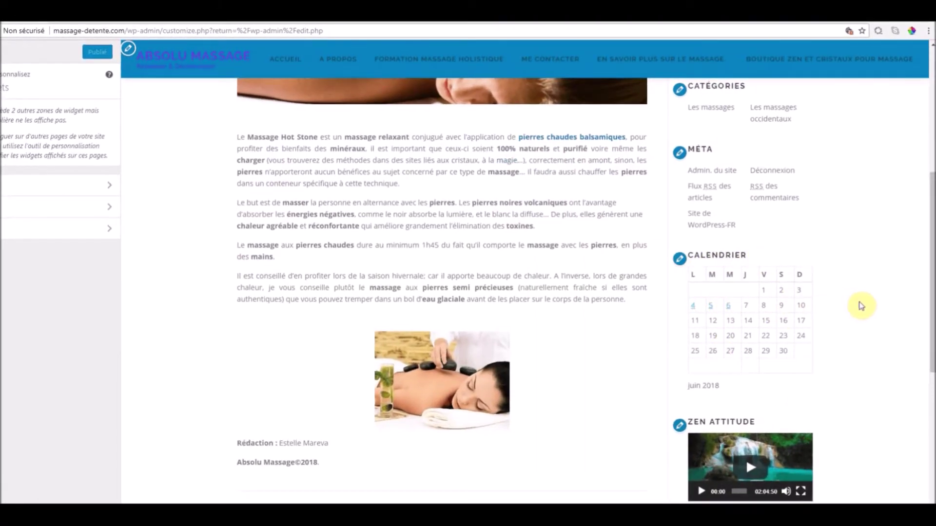
scroll(861, 306, down, 5)
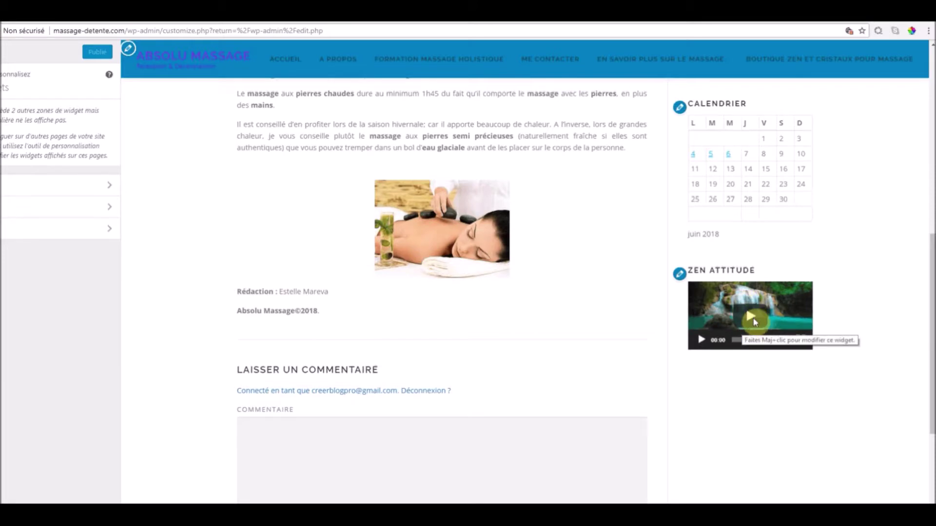
scroll(770, 341, up, 3)
scroll(593, 348, up, 3)
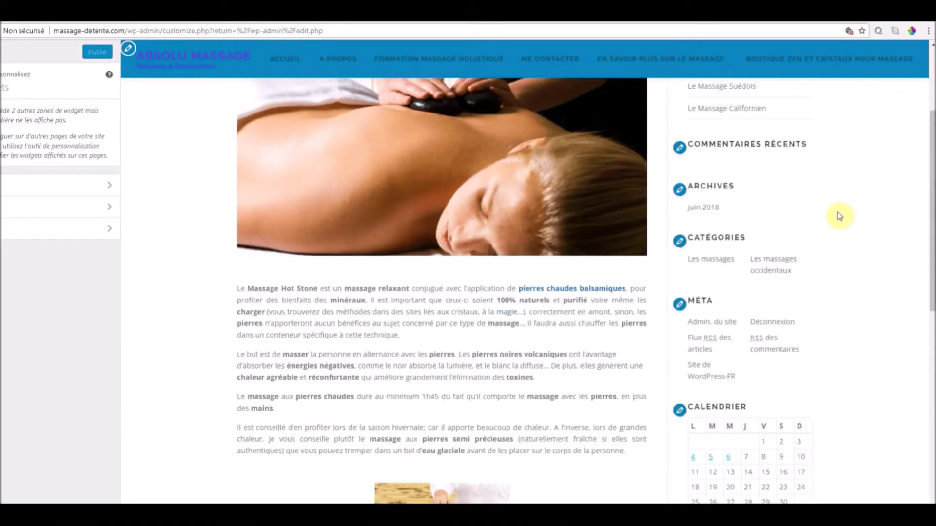
scroll(839, 216, up, 3)
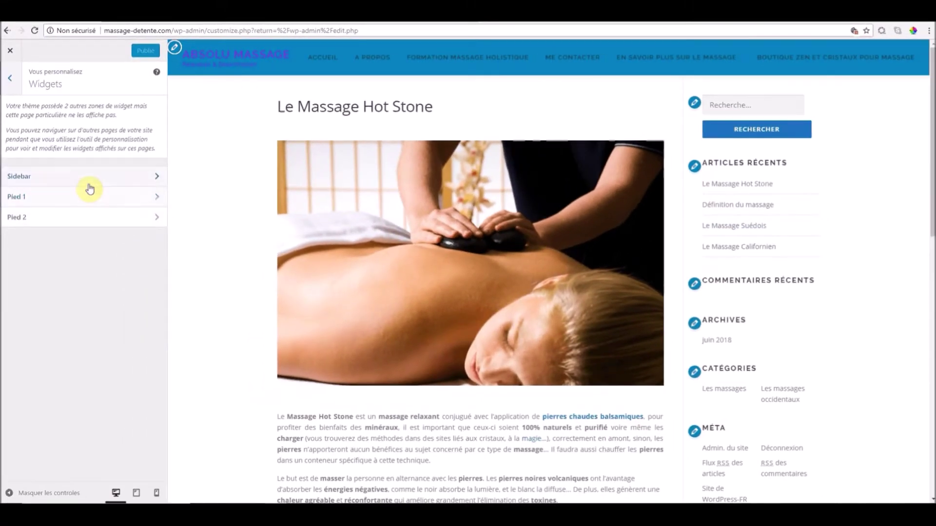
- Open the Sidebar area, and on the dashboard's Widgets page try placing a Catégories widget below Articles récents in the Sidebar
click(91, 183)
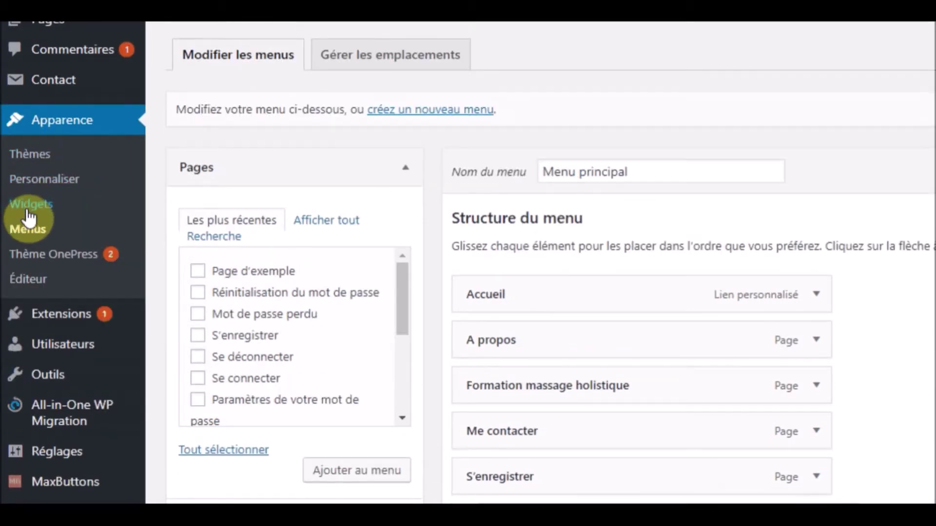
click(33, 208)
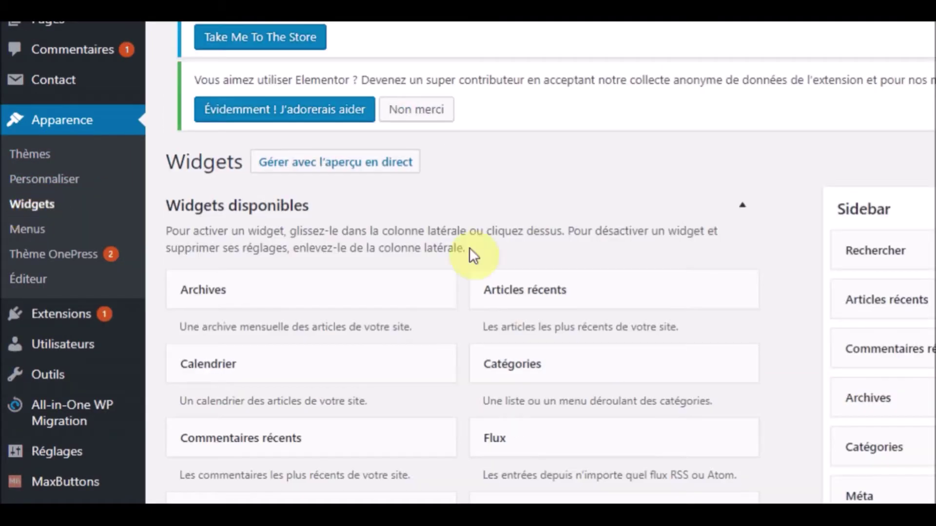
scroll(406, 393, down, 6)
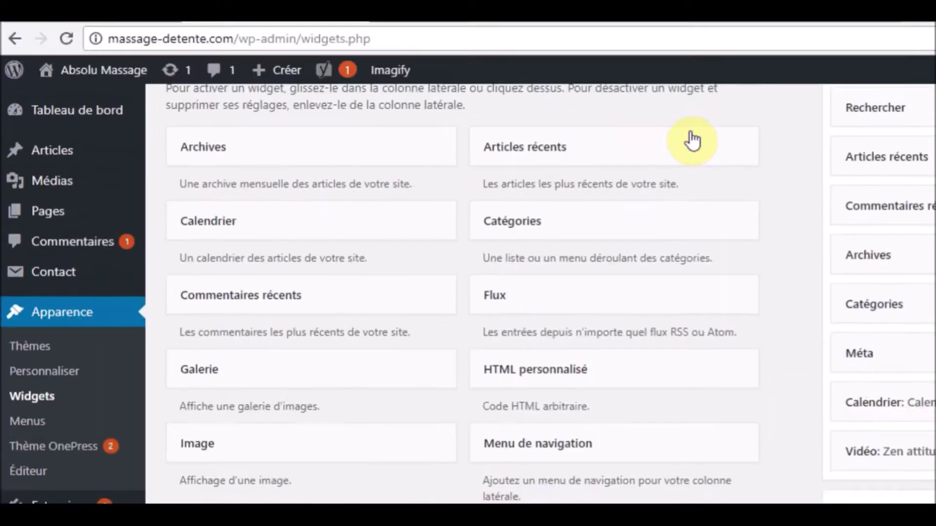
scroll(247, 241, up, 6)
scroll(604, 318, down, 3)
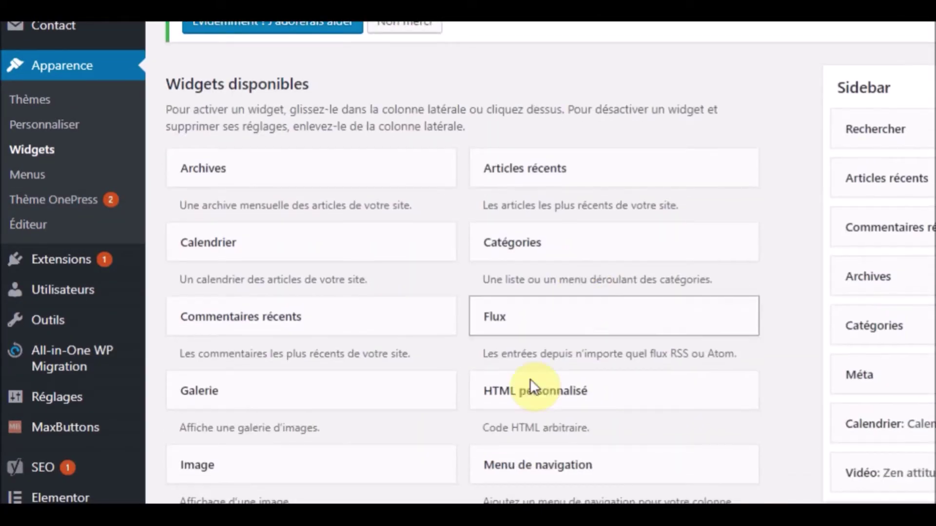
drag(537, 180, 925, 153)
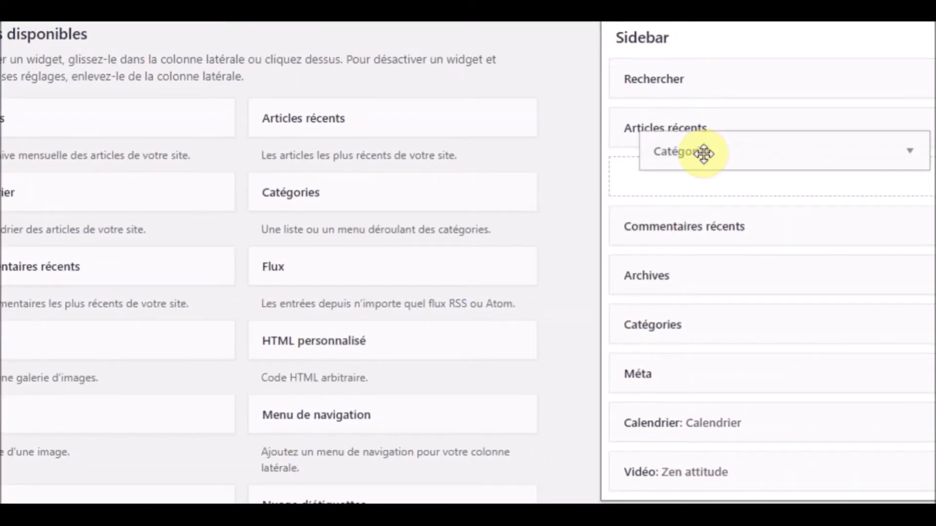
drag(704, 154, 309, 223)
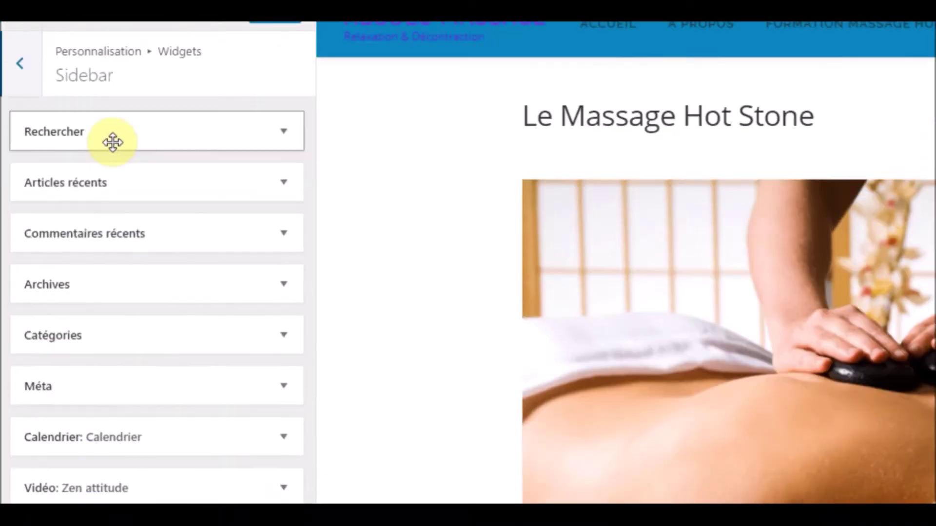
- Move the Sidebar's Rechercher widget below Commentaires récents, restore it to first place, publish and return to the widget areas
mouse_move(128, 145)
mouse_down()
mouse_move(127, 269)
mouse_move(129, 159)
mouse_up()
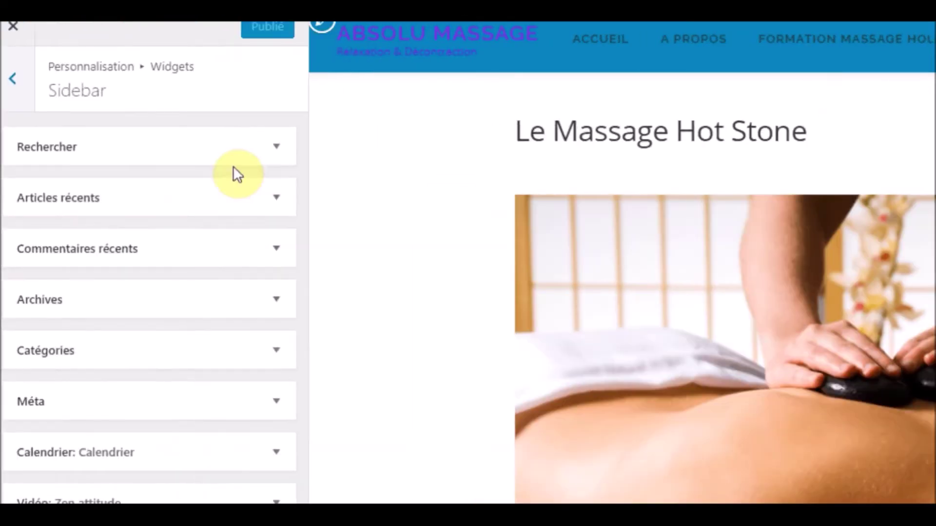
drag(166, 150, 191, 277)
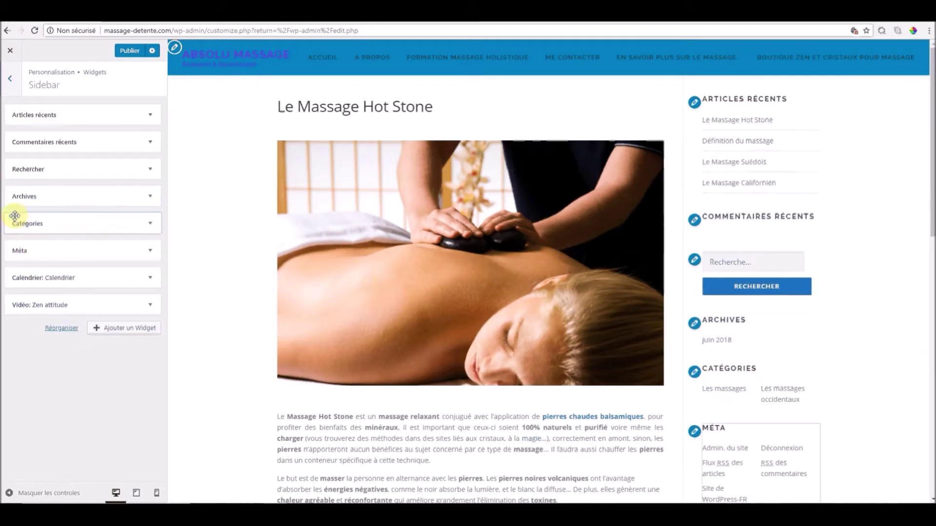
drag(39, 169, 40, 120)
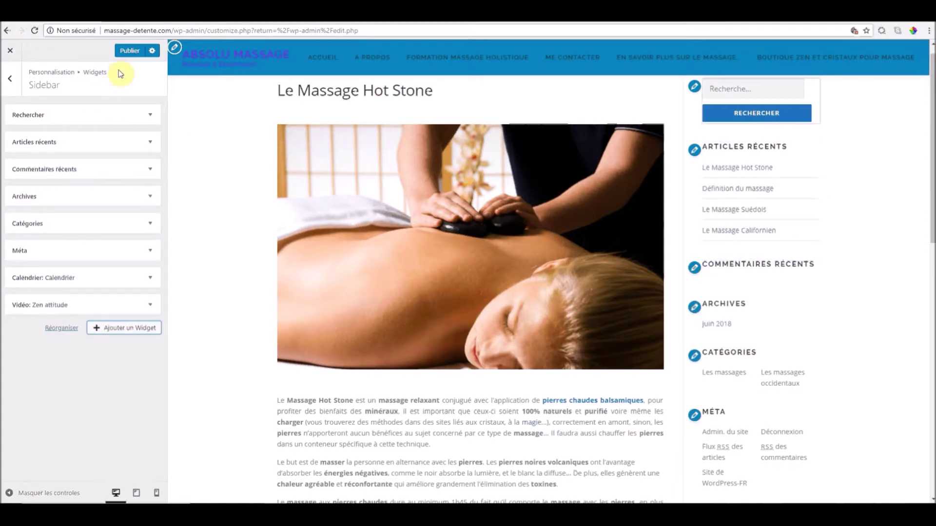
click(10, 80)
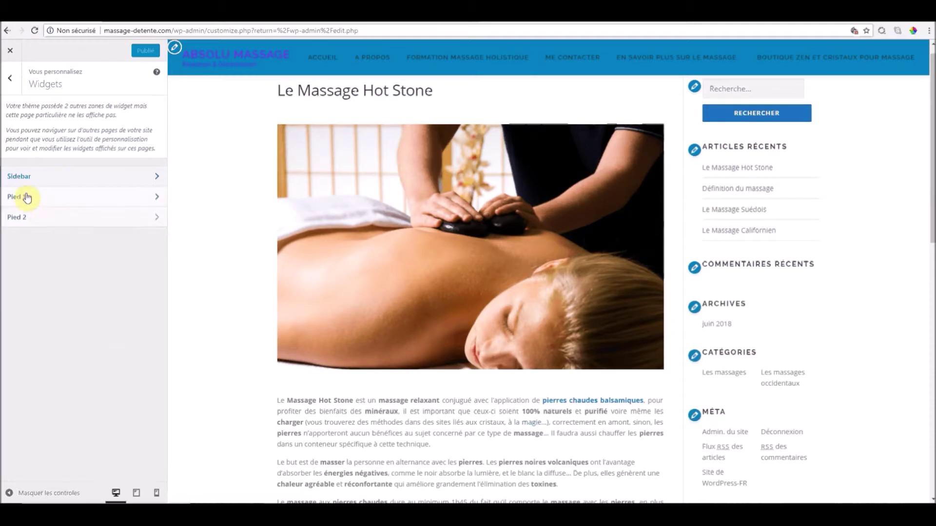
- Examine the Pied 1 widget area with the page footer, briefly opening its list of available widgets, and return to the widget areas
click(46, 198)
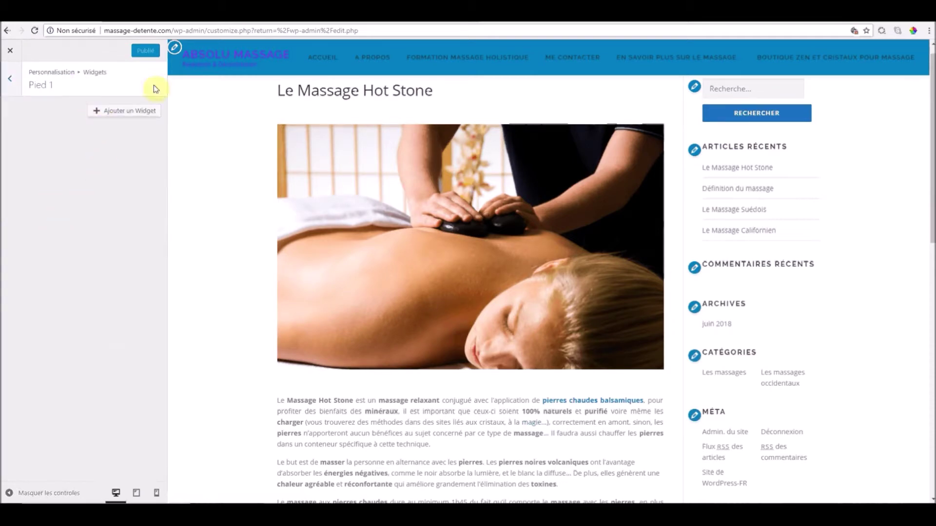
scroll(574, 264, down, 1)
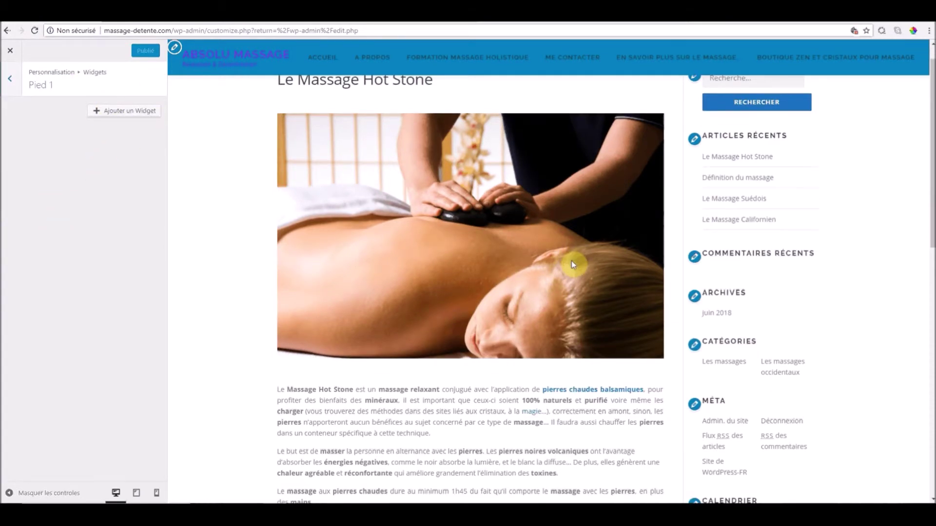
scroll(571, 261, down, 15)
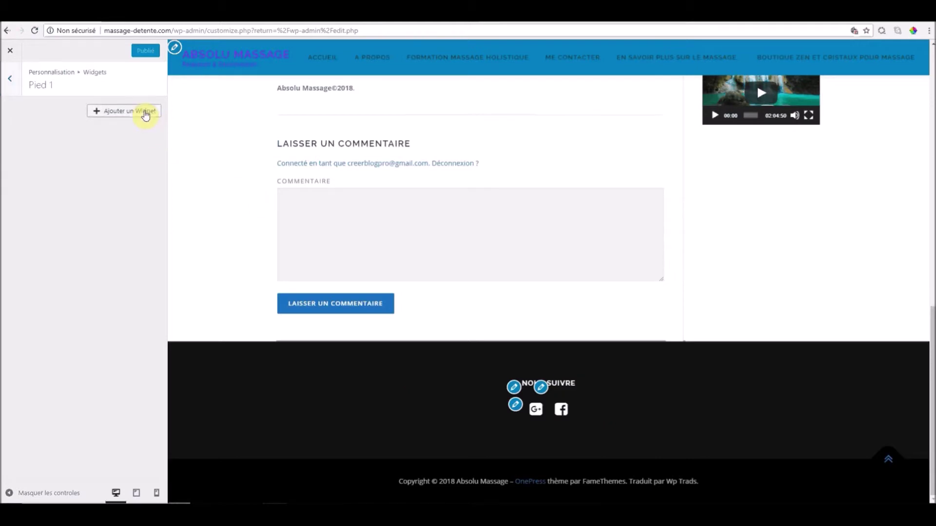
click(145, 112)
click(125, 117)
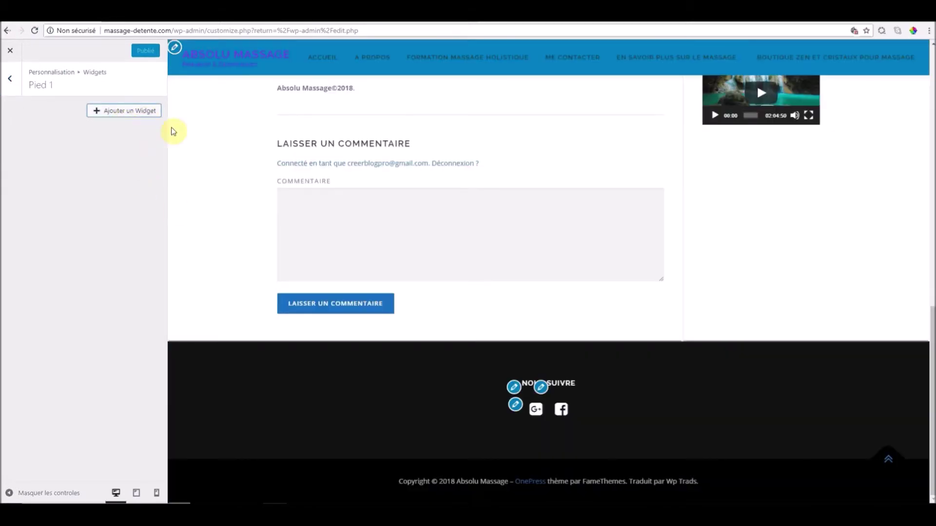
scroll(177, 388, up, 5)
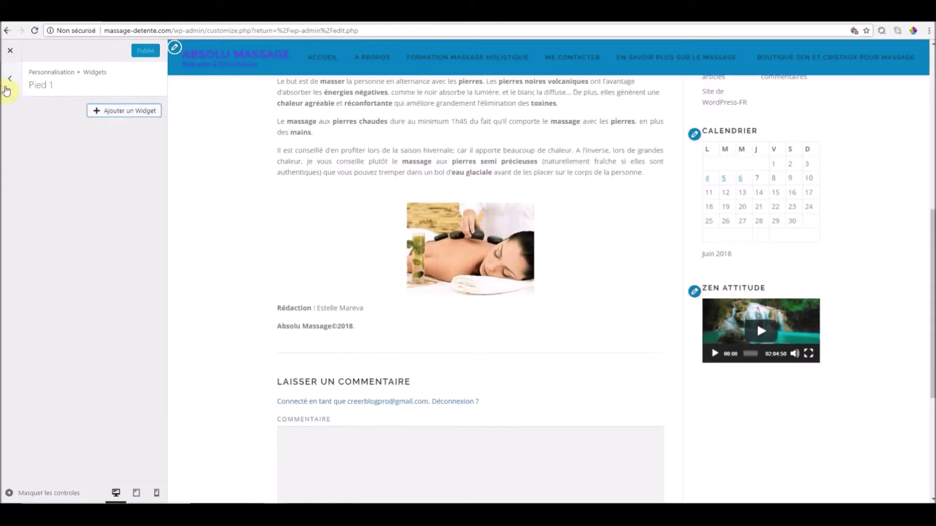
click(9, 79)
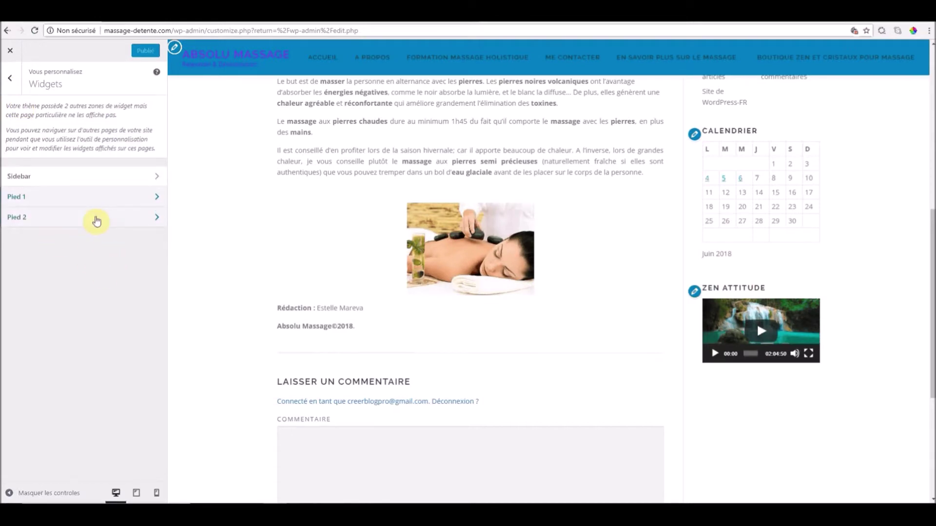
- Examine the Pied 2 widget area and its list of available widgets against the page footer, and leave the area
click(94, 217)
scroll(434, 349, down, 5)
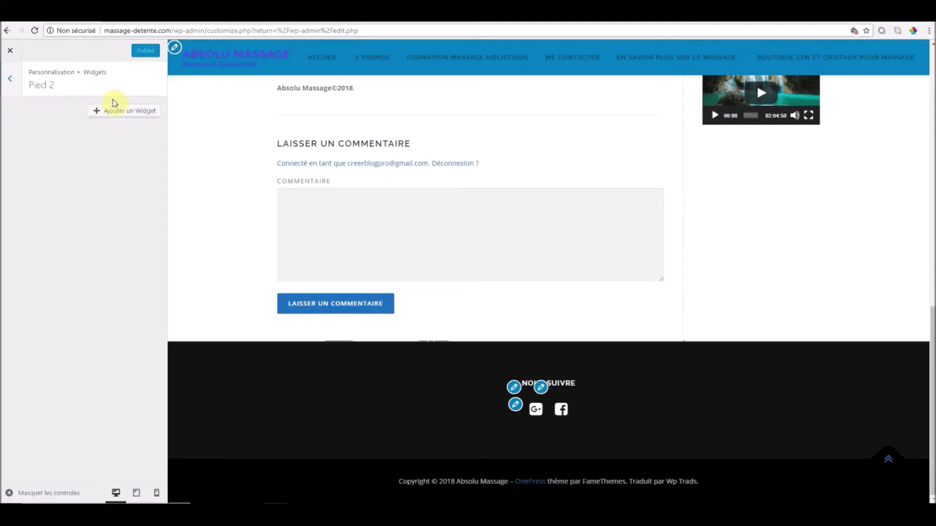
click(115, 112)
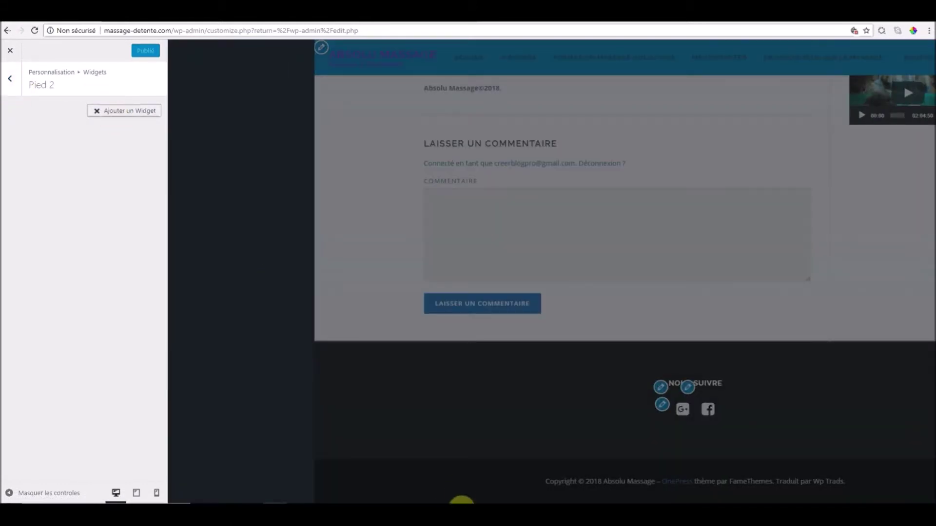
click(129, 113)
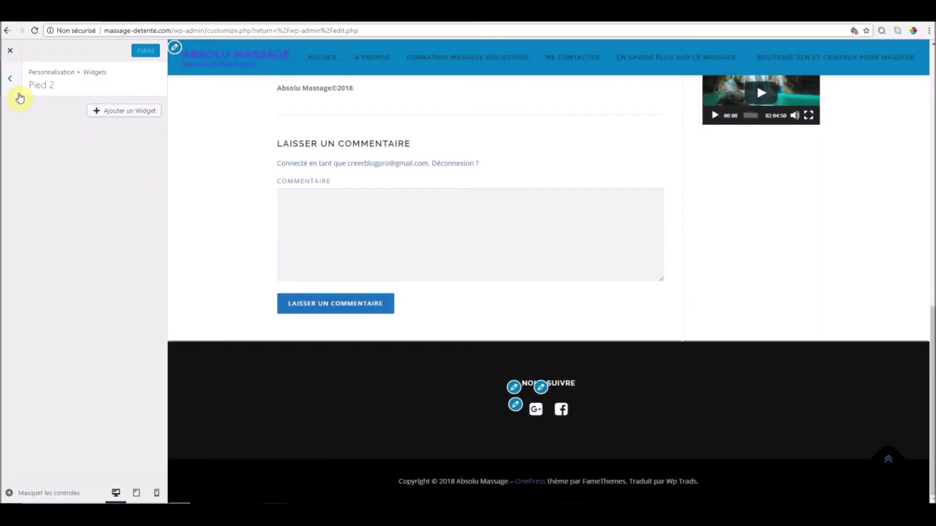
click(20, 97)
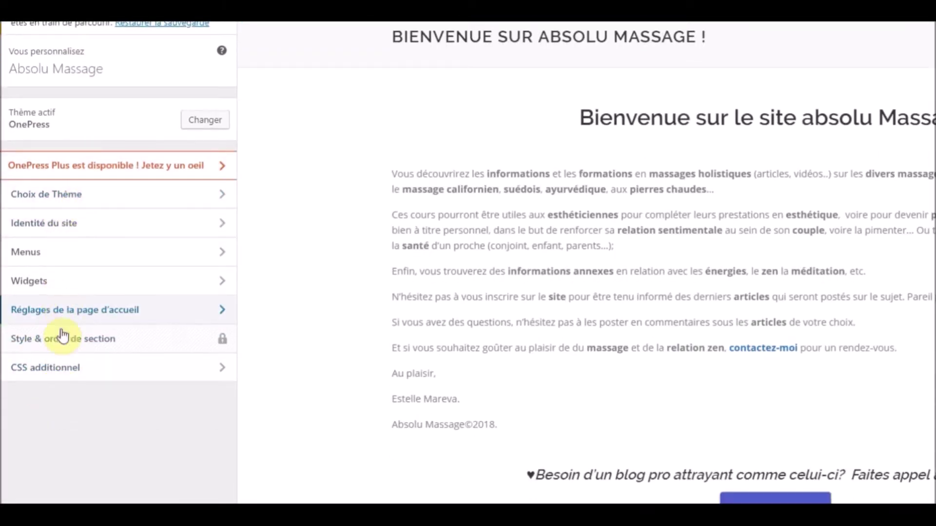
- Open the homepage settings, set the homepage to show Les derniers articles and examine the resulting article list in the preview
click(104, 312)
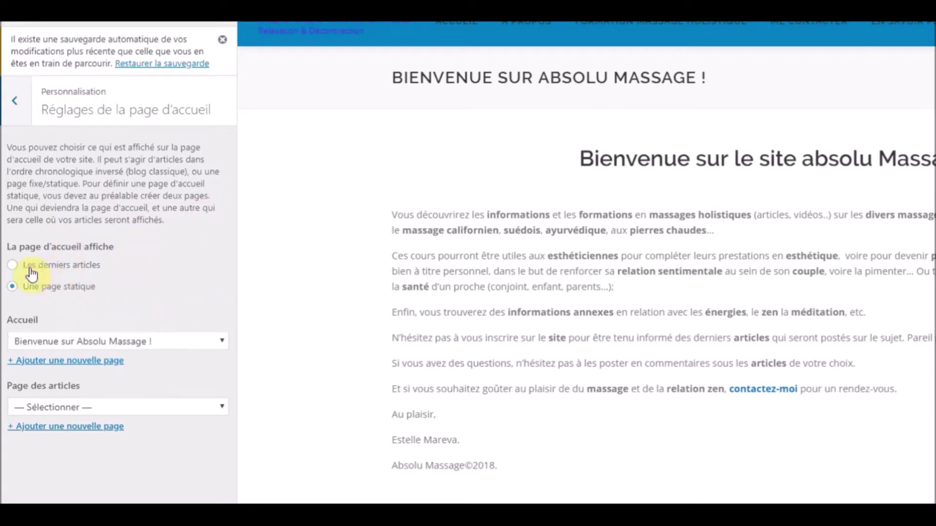
click(14, 267)
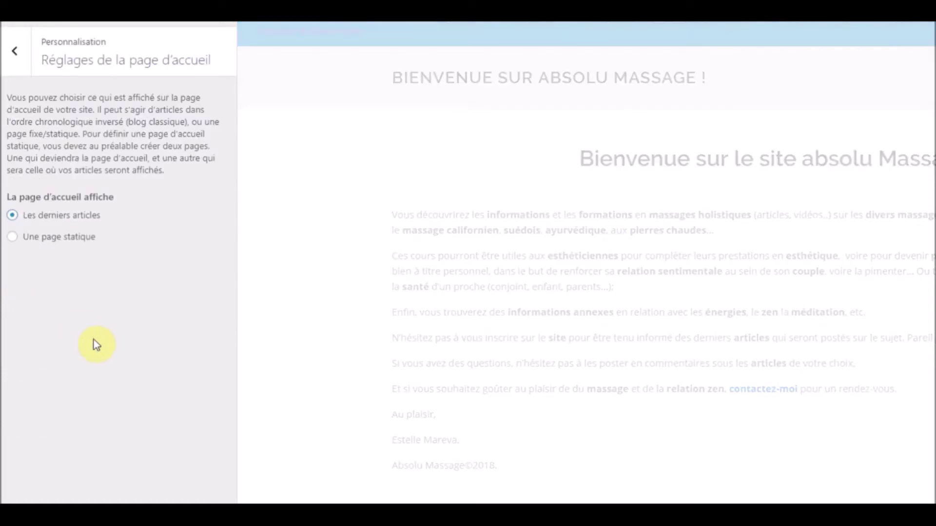
scroll(734, 463, down, 6)
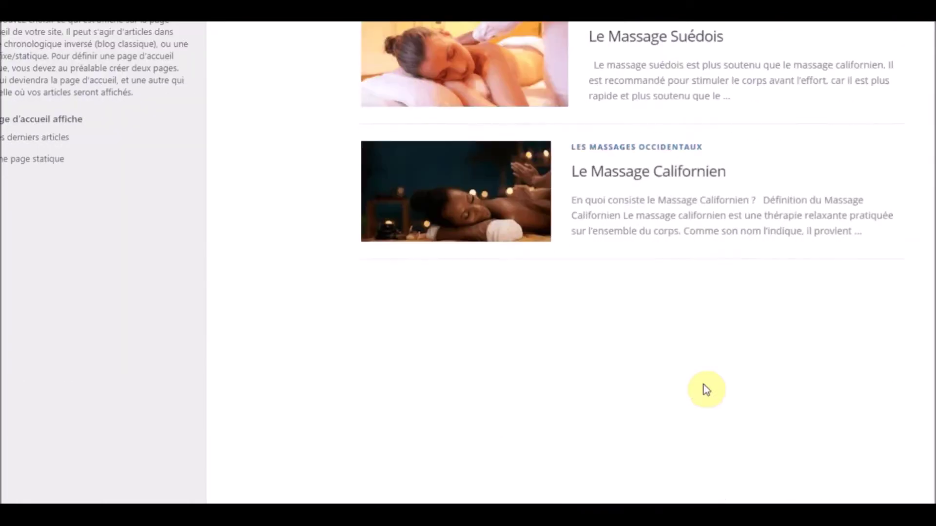
scroll(731, 462, up, 5)
scroll(701, 385, up, 1)
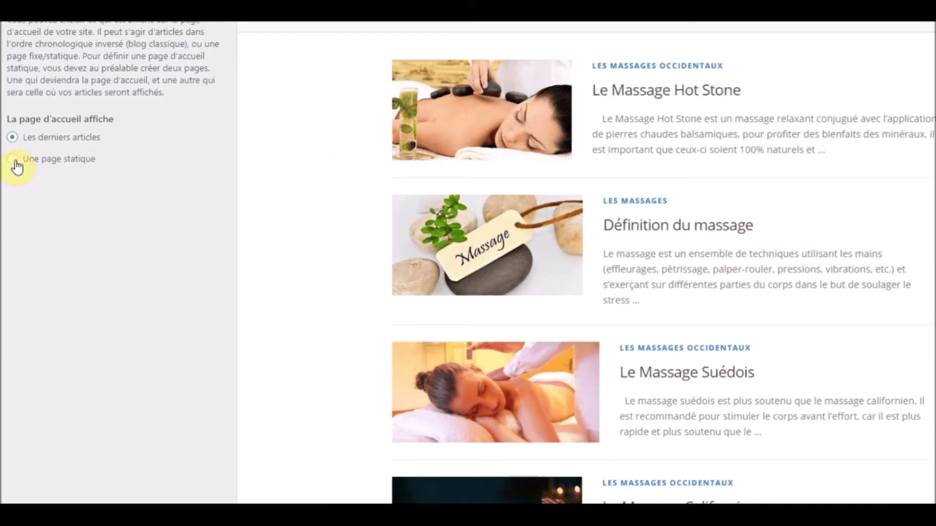
- Set the homepage to Une page statique and examine the welcome page's title and text in the preview
click(17, 161)
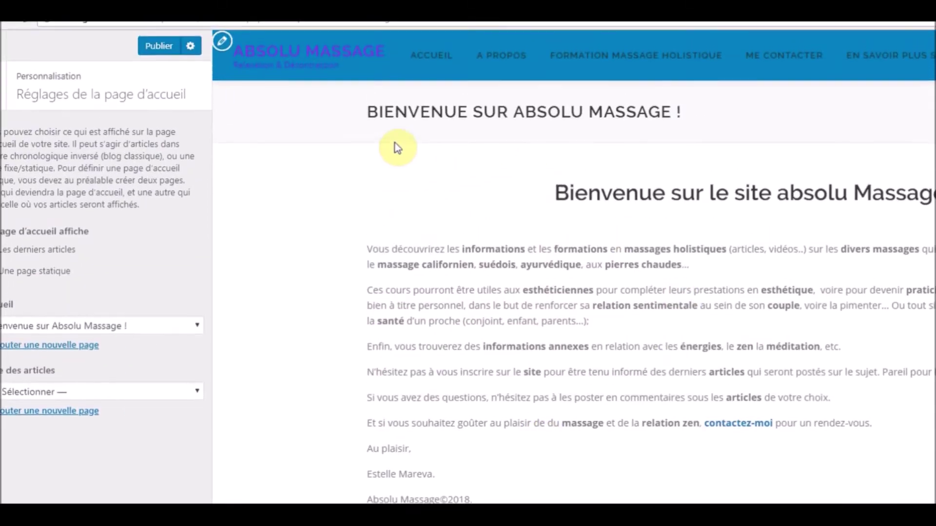
drag(368, 128, 685, 390)
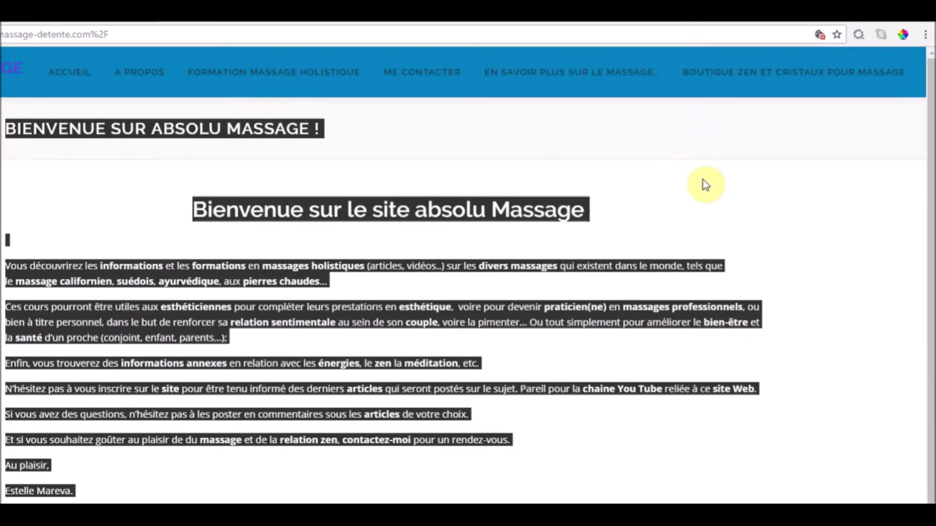
click(703, 183)
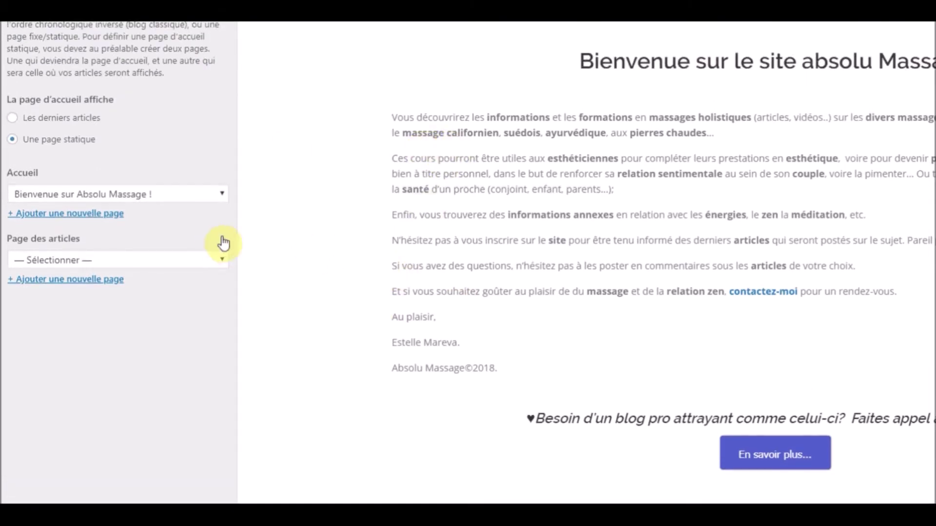
- Select Bienvenue sur Absolu Massage ! as the static homepage and review the choices for Page des articles, leaving it on Sélectionner
click(153, 184)
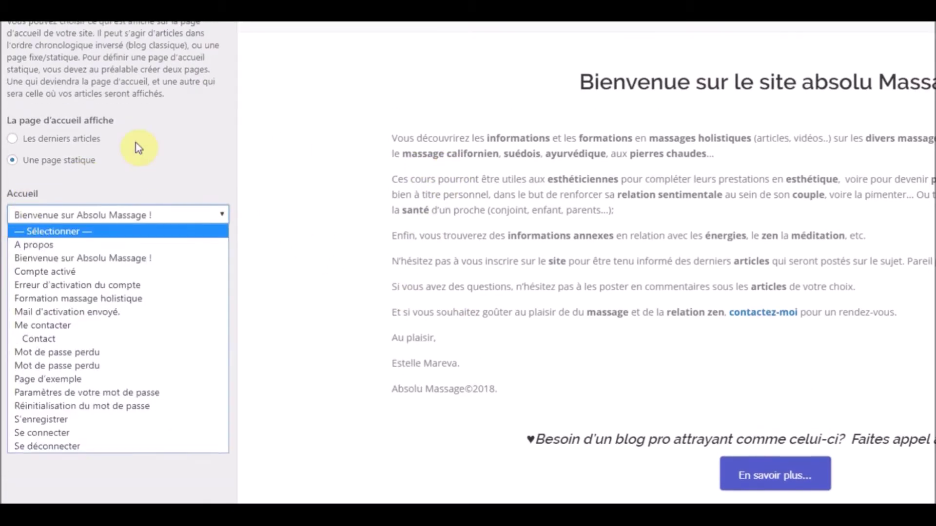
click(57, 153)
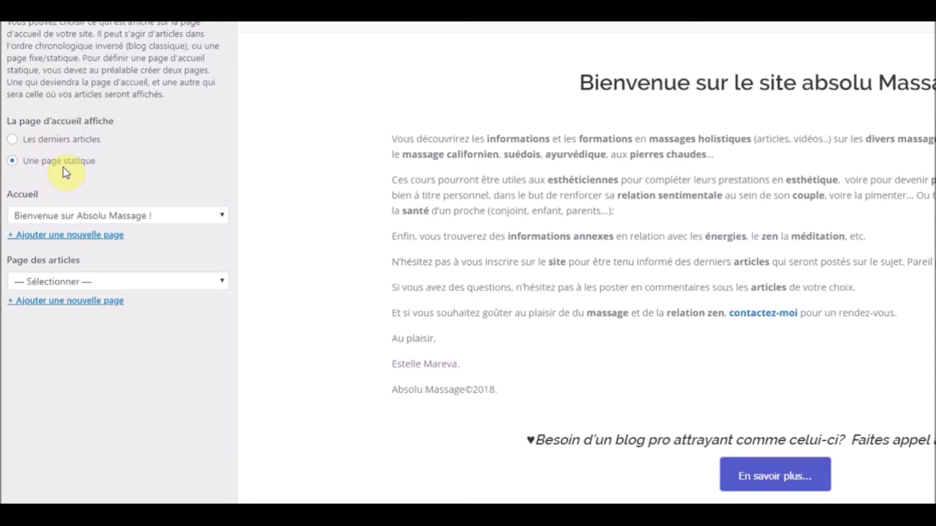
click(217, 220)
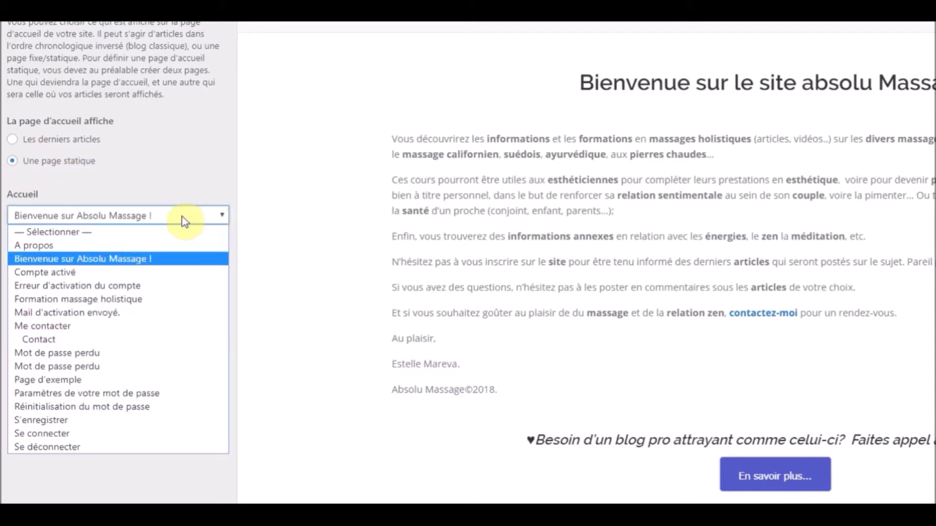
click(80, 264)
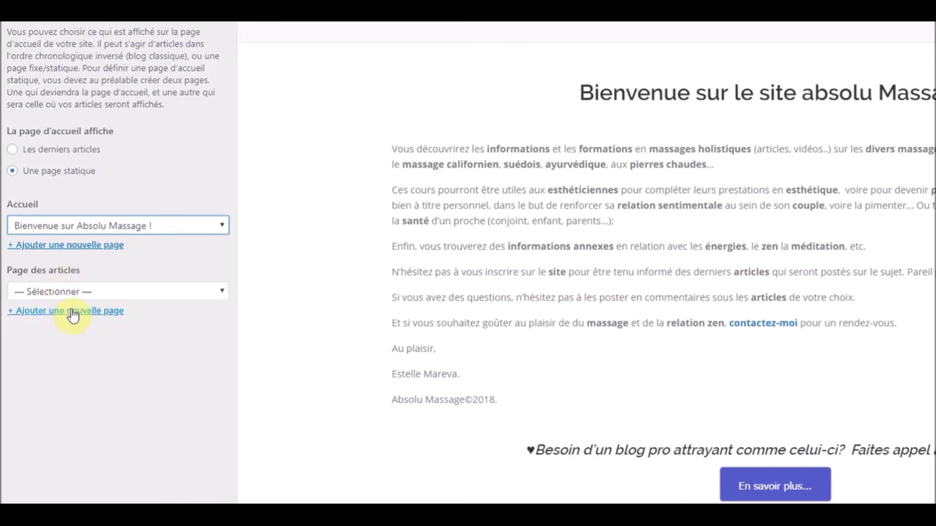
click(220, 299)
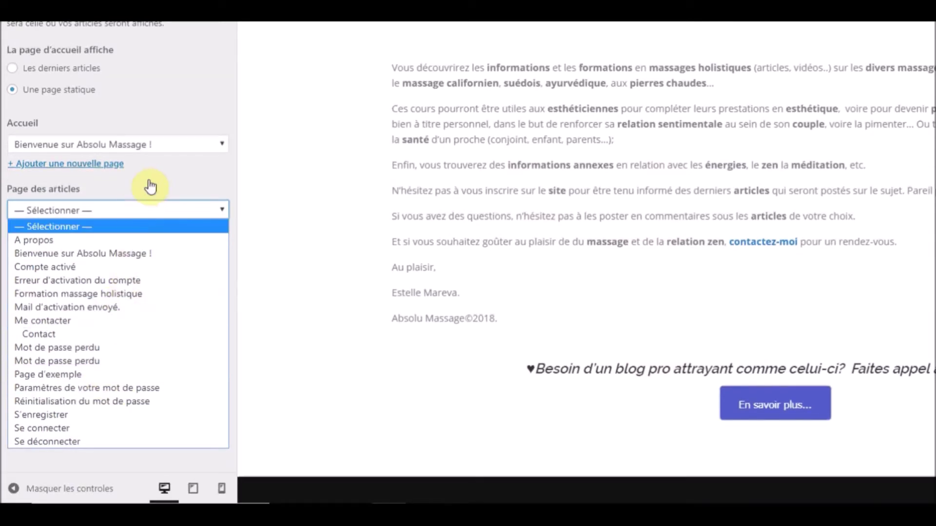
click(153, 213)
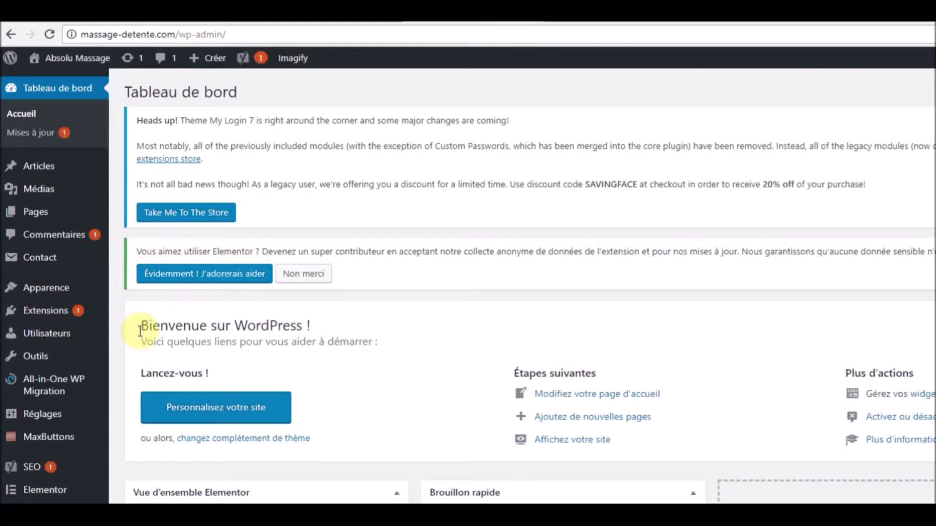
- Open the site's Lecture settings, try Les derniers articles for the homepage display and return it to Une page statique
mouse_move(52, 293)
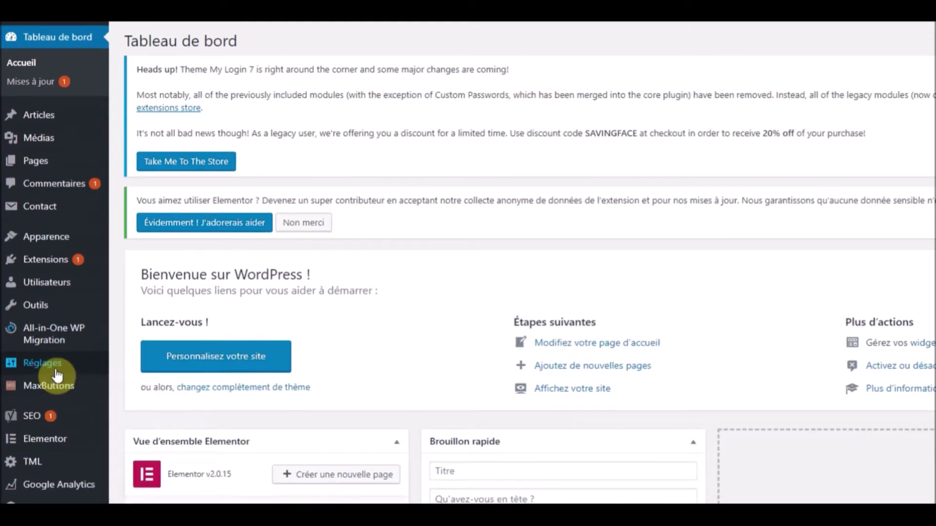
mouse_move(39, 367)
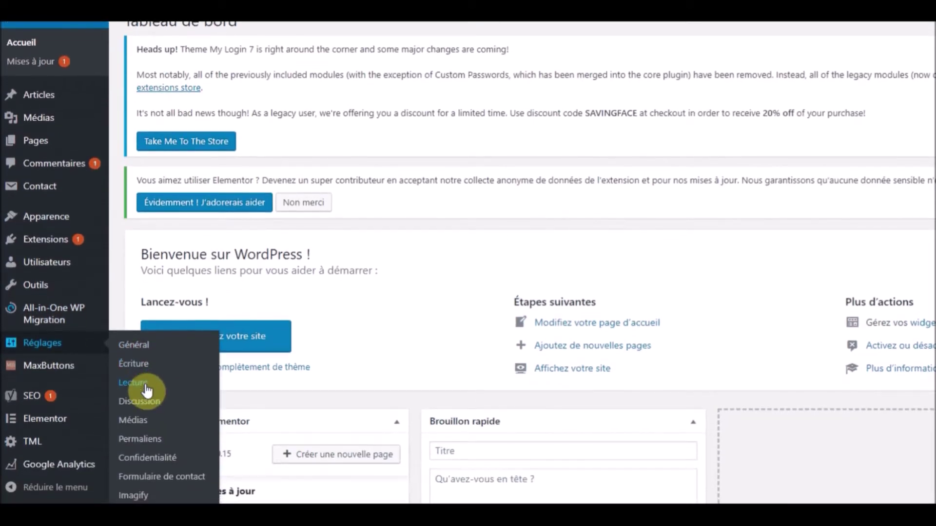
click(144, 385)
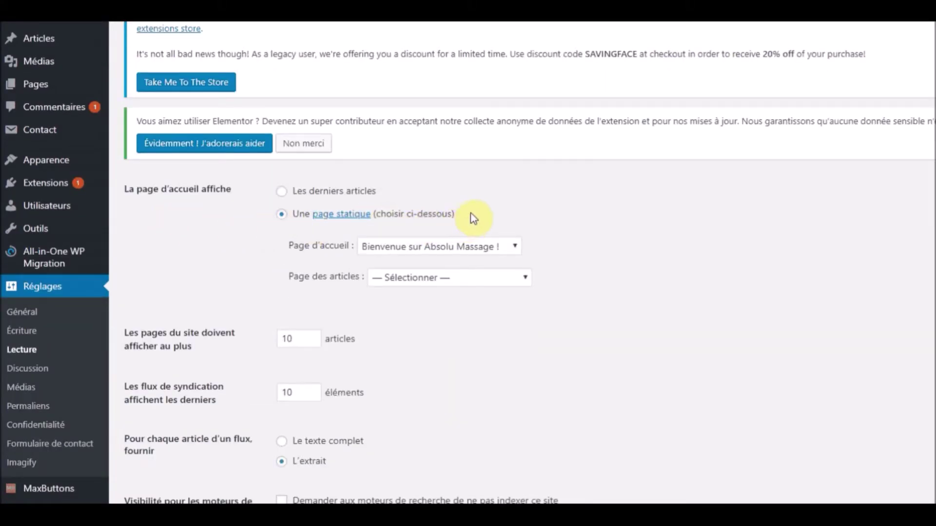
click(284, 192)
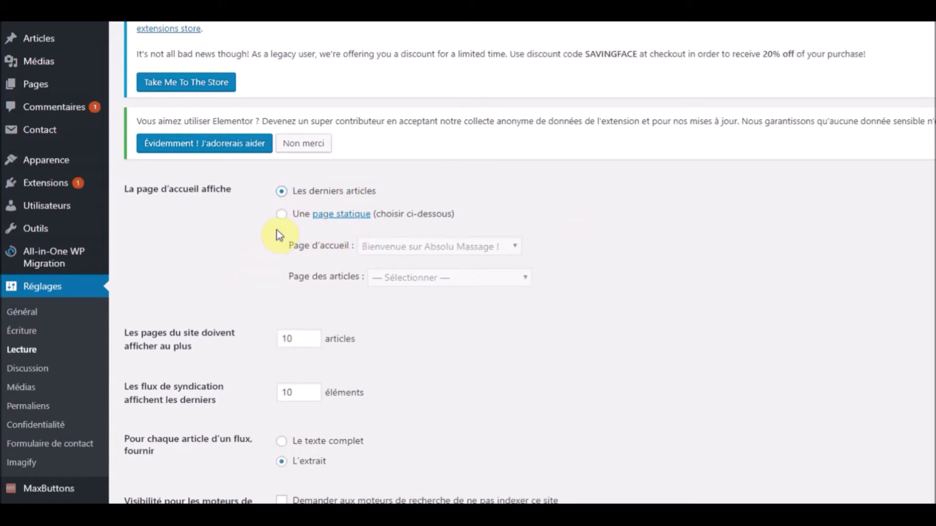
click(283, 216)
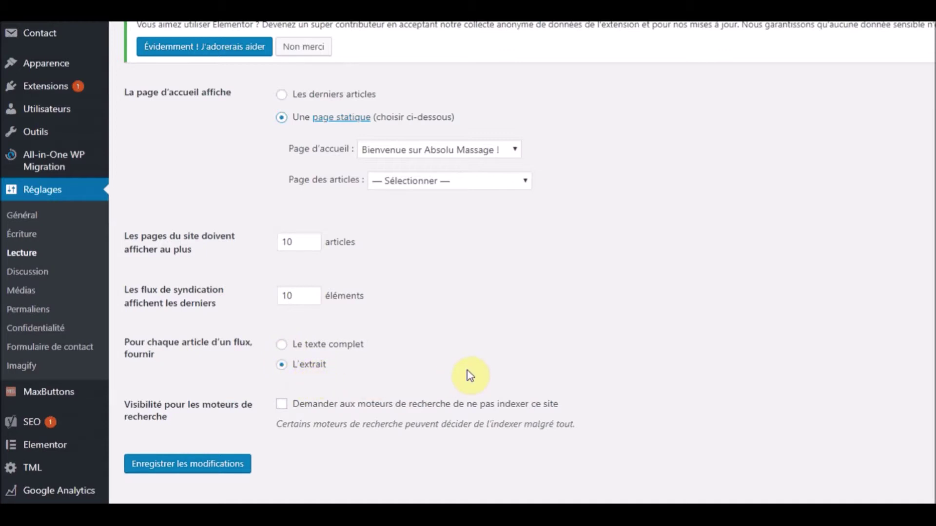
- Review the remaining reading options, including search engine visibility, and save the reading settings
scroll(336, 387, down, 1)
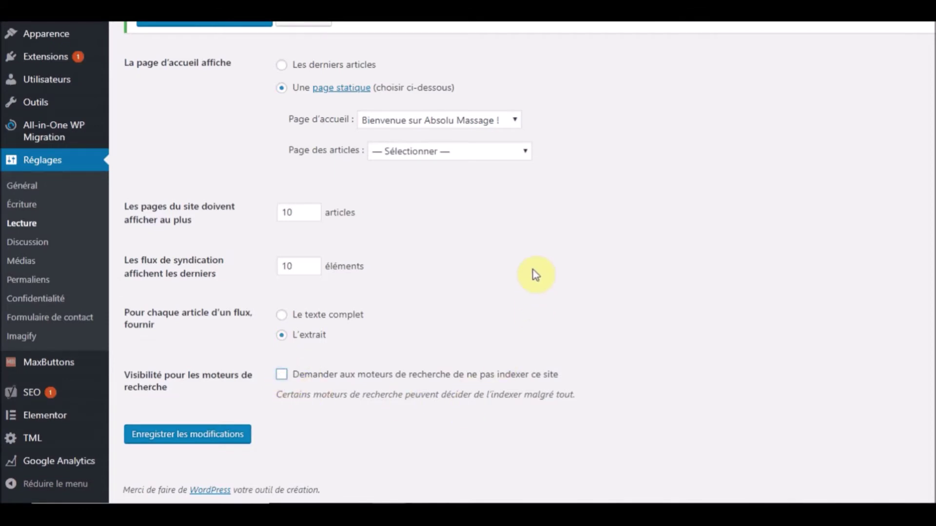
scroll(534, 270, up, 3)
scroll(170, 341, down, 3)
click(171, 440)
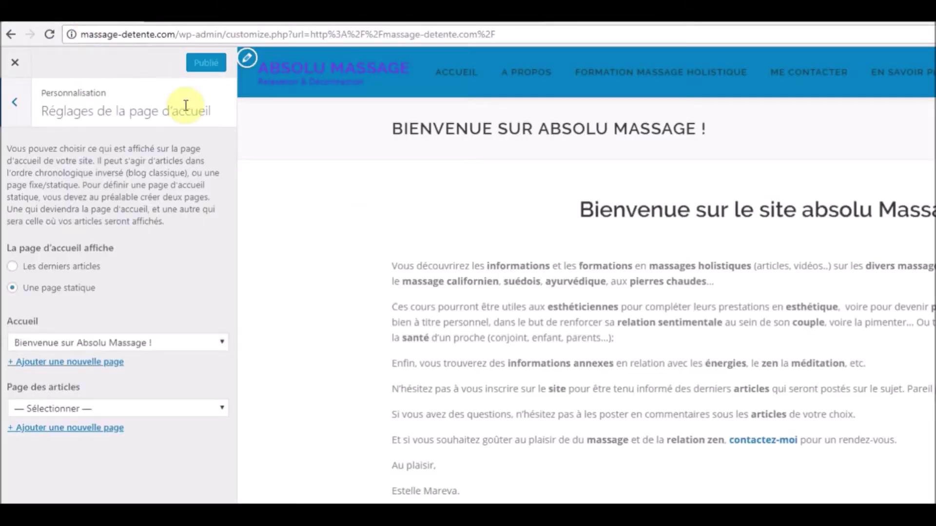
- Leave the homepage settings in the customizer, open CSS additionnel and examine its instructions and empty code area
click(20, 118)
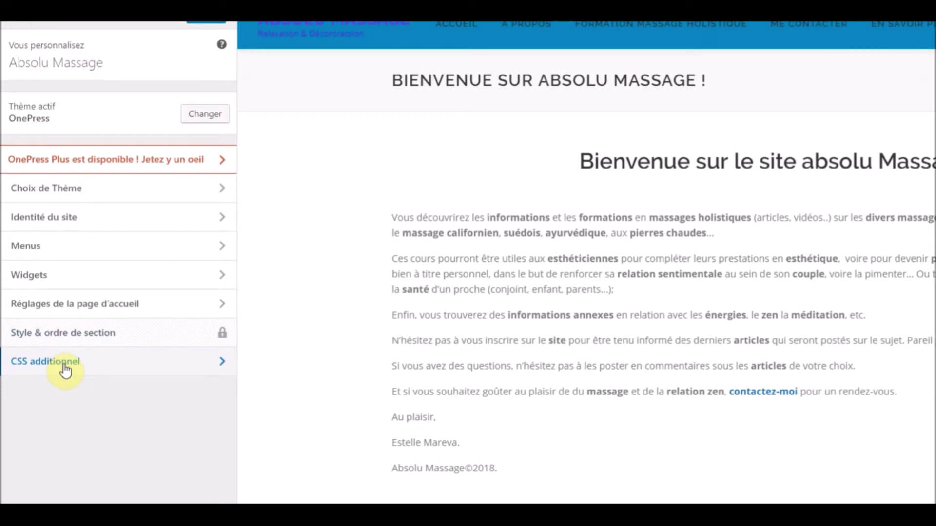
click(65, 372)
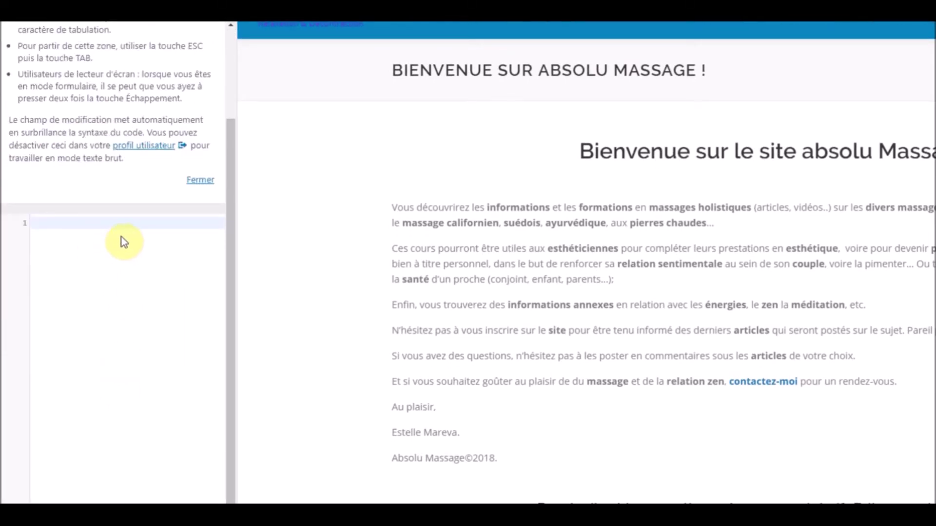
scroll(124, 258, up, 3)
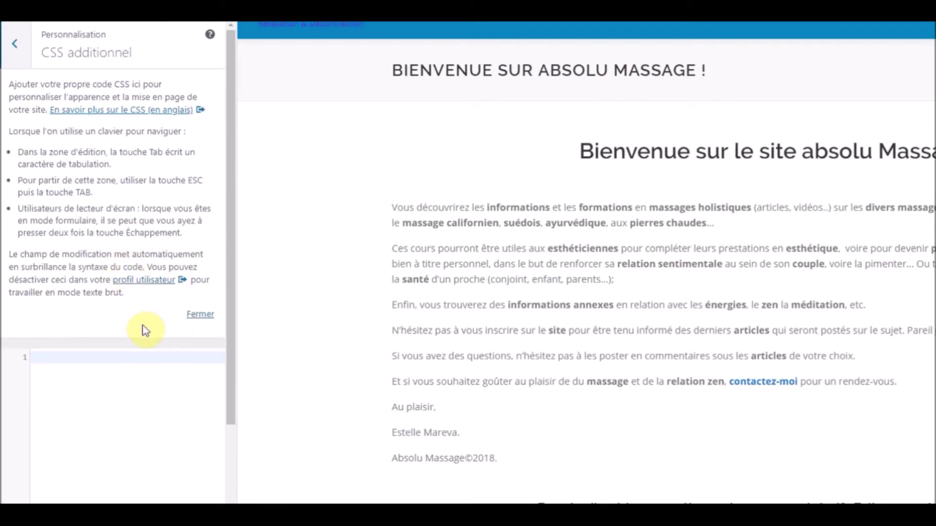
click(61, 359)
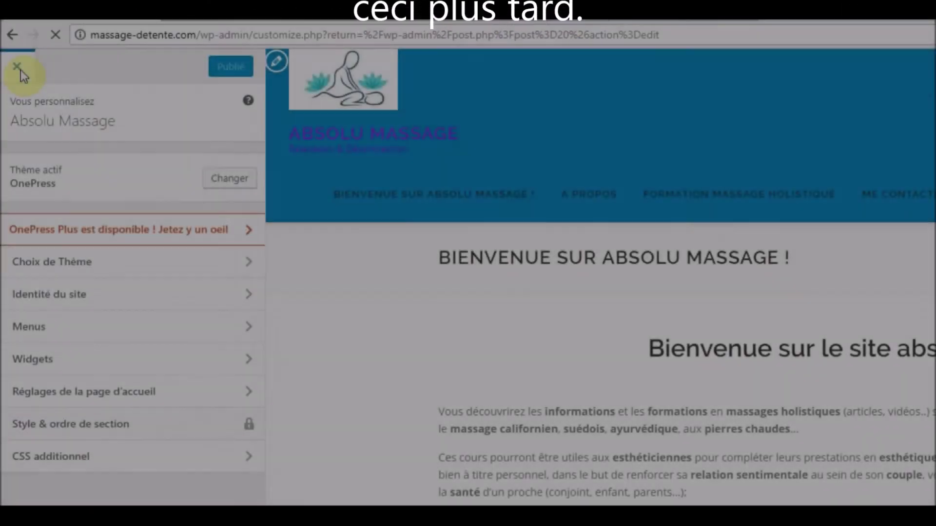
- Leave the customizer for the theme file editor and examine the typography and body rules in OnePress's style.css
click(20, 70)
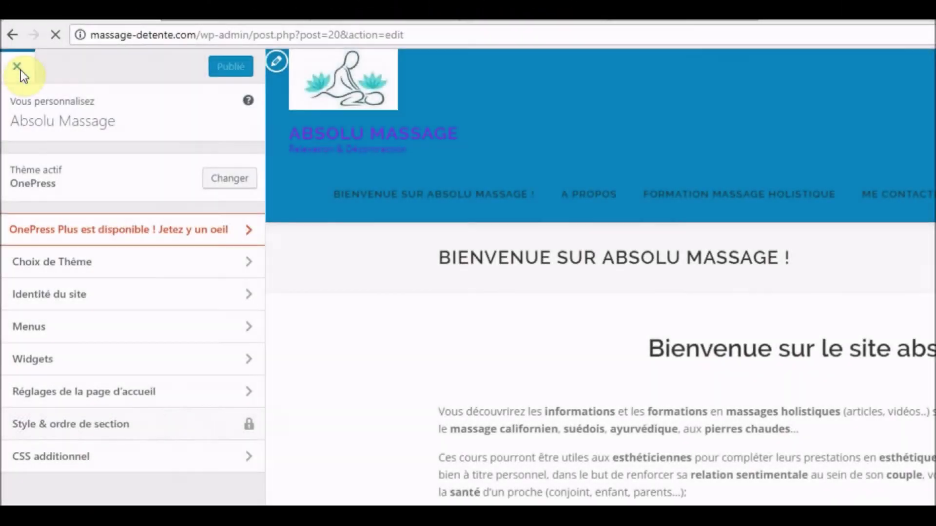
mouse_move(55, 327)
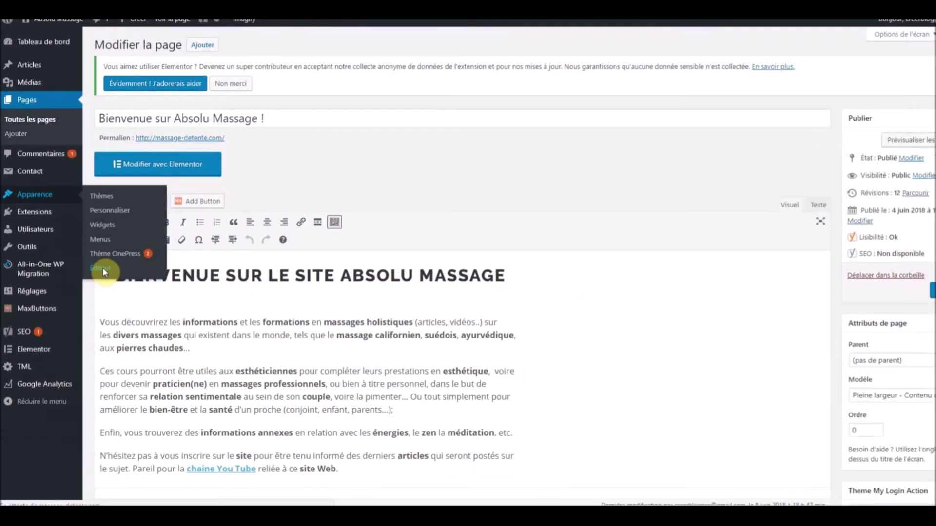
click(102, 269)
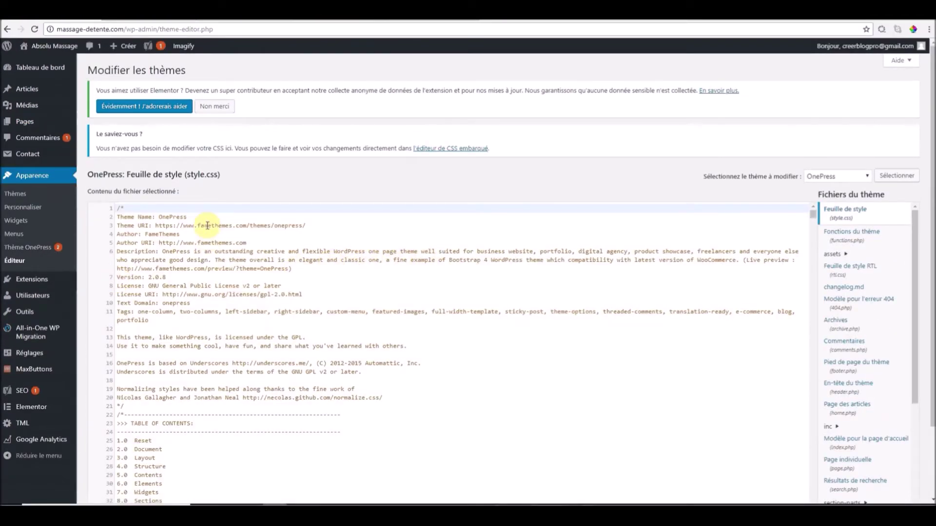
scroll(254, 281, down, 6)
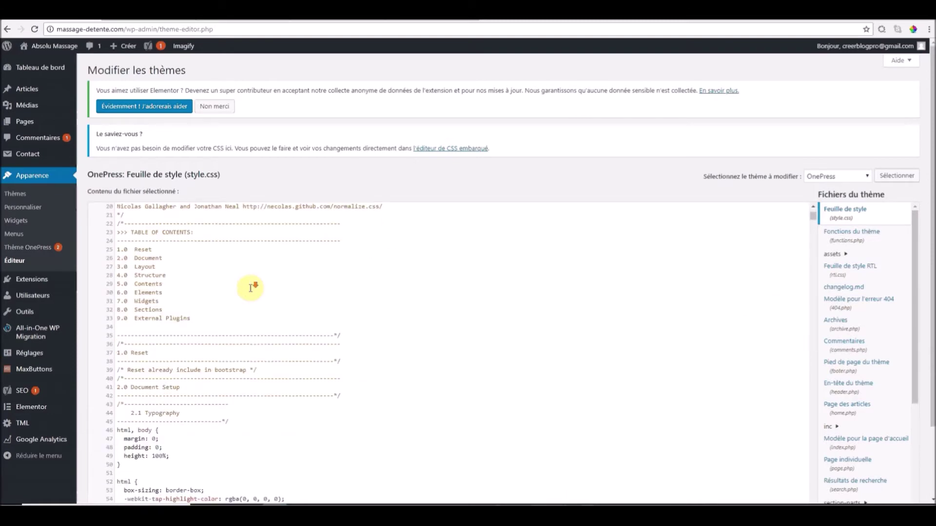
scroll(195, 323, down, 5)
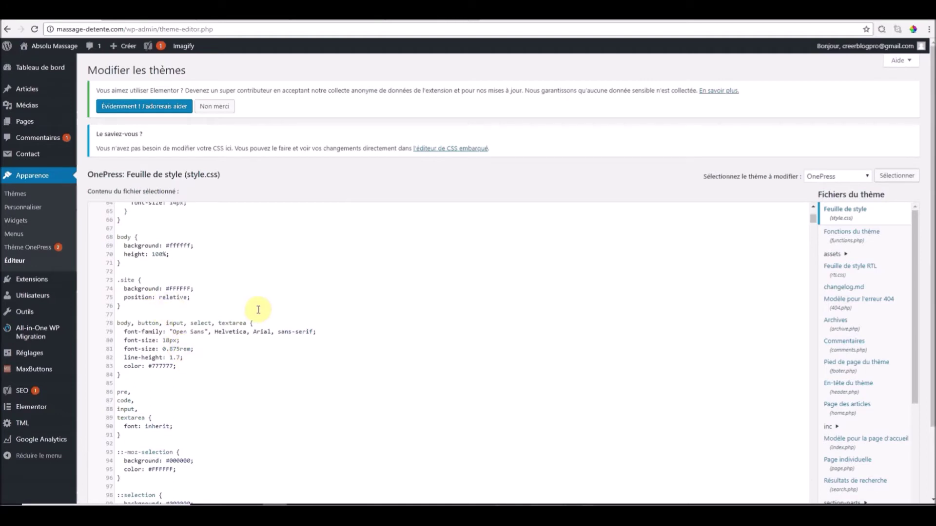
scroll(256, 309, up, 1)
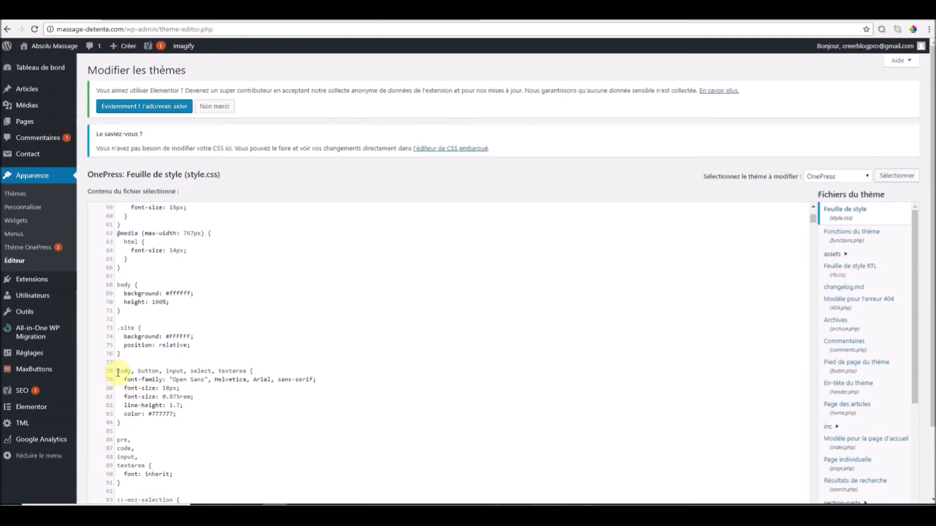